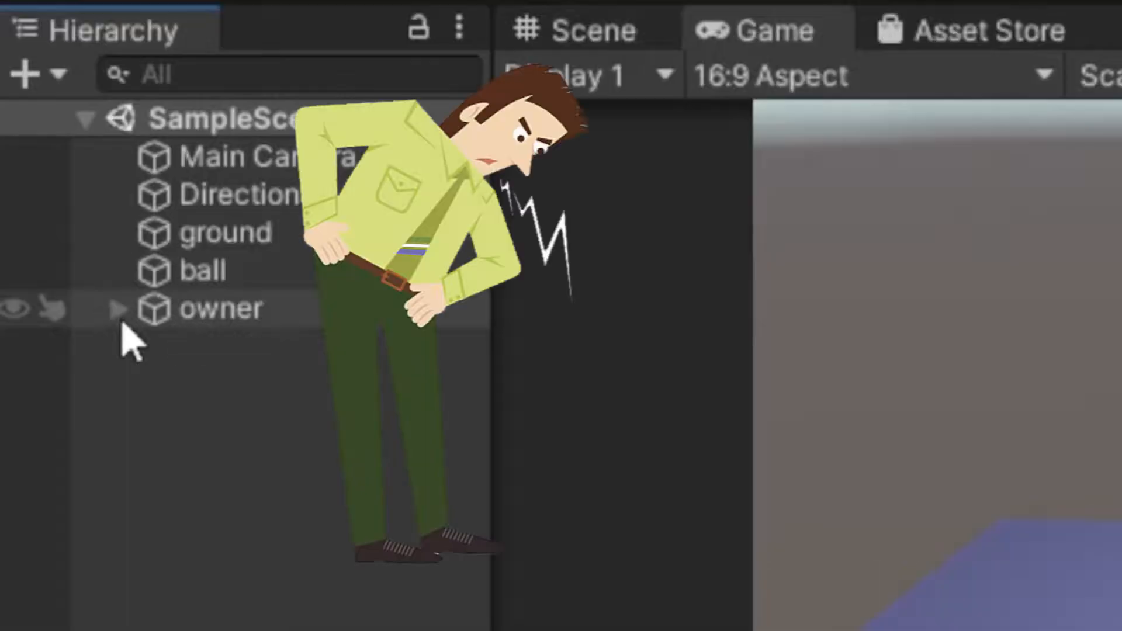
{"action": "left_click", "coordinate": [121, 325]}
{"action": "left_click", "coordinate": [121, 324]}
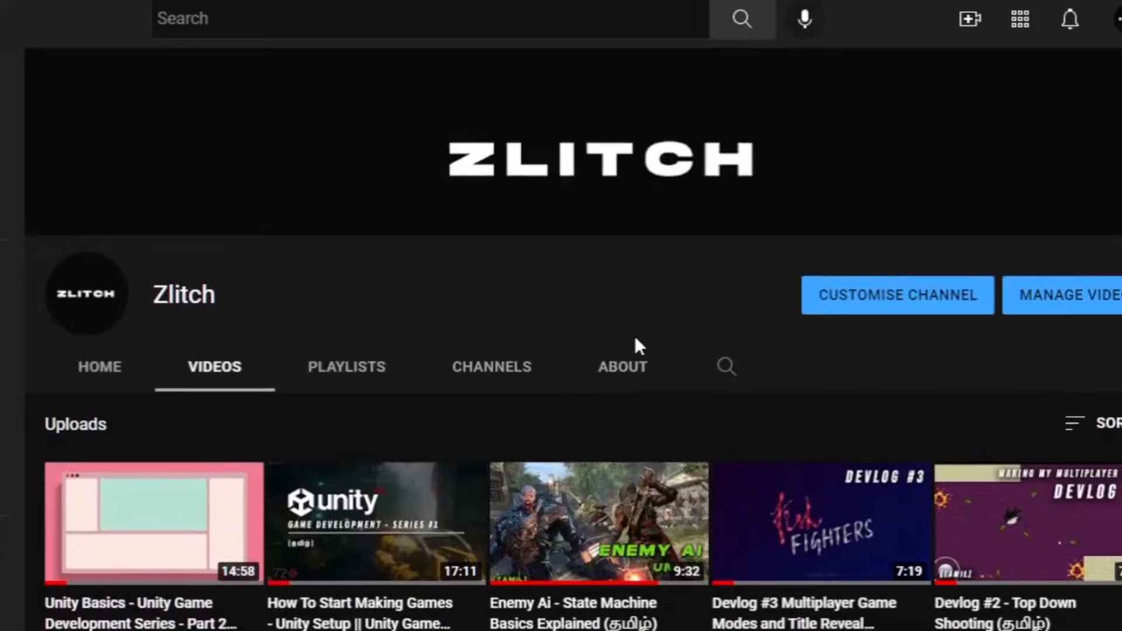
{"action": "scroll", "coordinate": [633, 334], "scroll_direction": "down", "scroll_amount": 3}
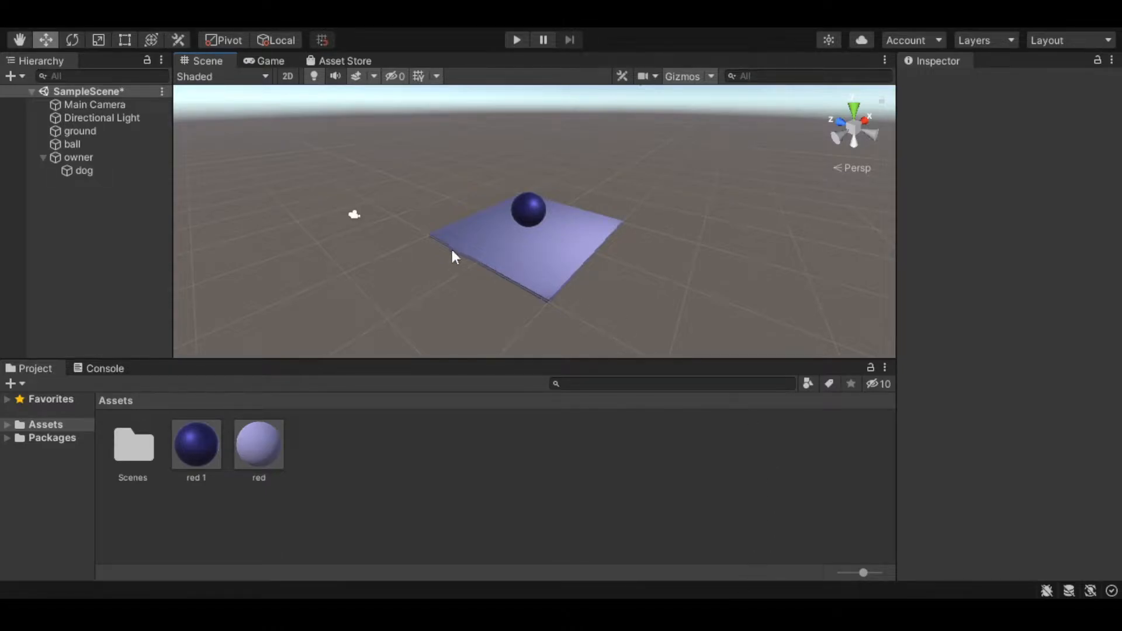
Dock the Game view beside the Scene view and adjust the split so both show the ground and ball
{"action": "left_click", "coordinate": [263, 61]}
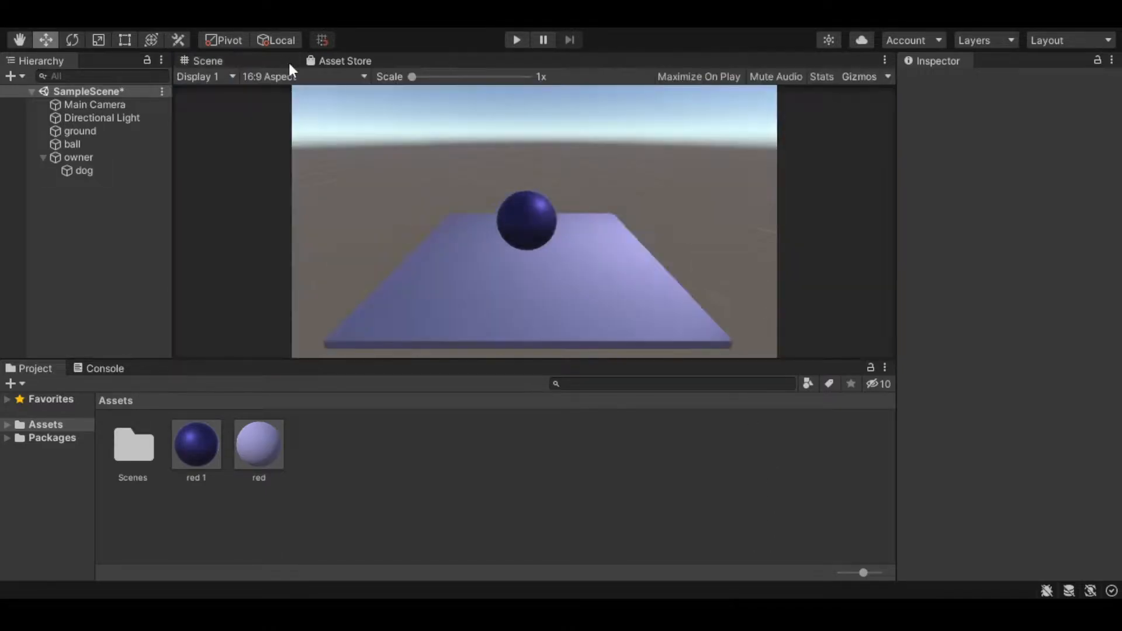
{"action": "left_click_drag", "start_coordinate": [639, 197], "coordinate": [721, 223]}
{"action": "left_click_drag", "start_coordinate": [657, 257], "coordinate": [510, 293]}
{"action": "left_click_drag", "start_coordinate": [439, 279], "coordinate": [448, 243], "text": "alt"}
{"action": "scroll", "coordinate": [448, 243], "scroll_direction": "down", "scroll_amount": 2}
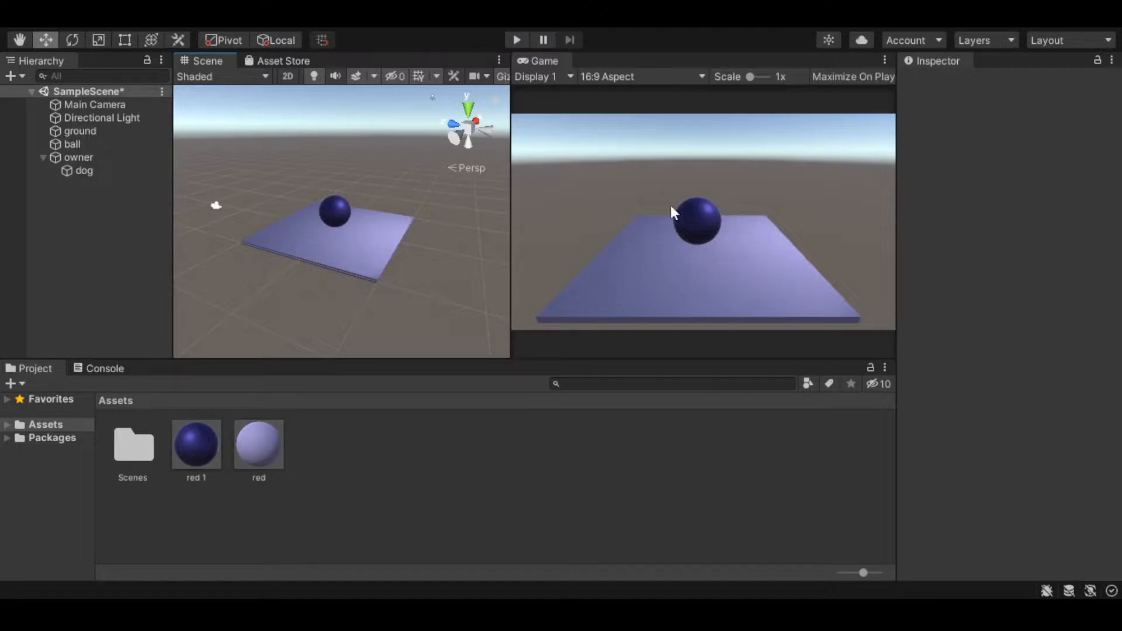
{"action": "left_click_drag", "start_coordinate": [353, 290], "coordinate": [327, 246], "text": "alt"}
{"action": "left_click_drag", "start_coordinate": [508, 201], "coordinate": [531, 308]}
{"action": "left_click_drag", "start_coordinate": [388, 267], "coordinate": [547, 327], "text": "alt"}
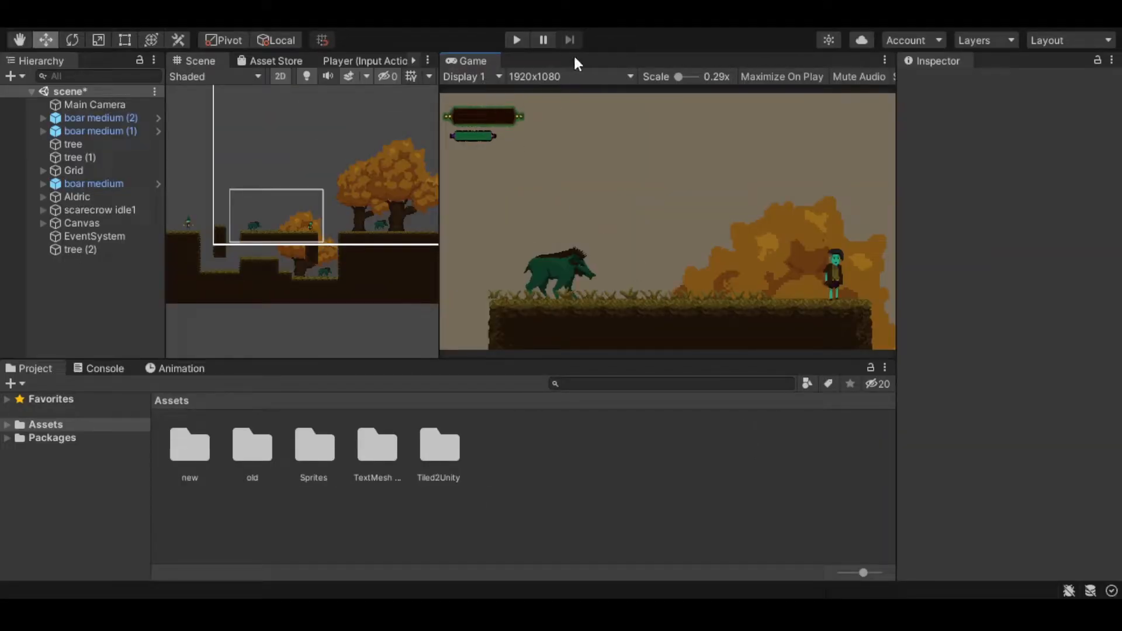
Play-test the platformer scene by moving and jumping the character around the boar, and pause the game
{"action": "left_click", "coordinate": [516, 39]}
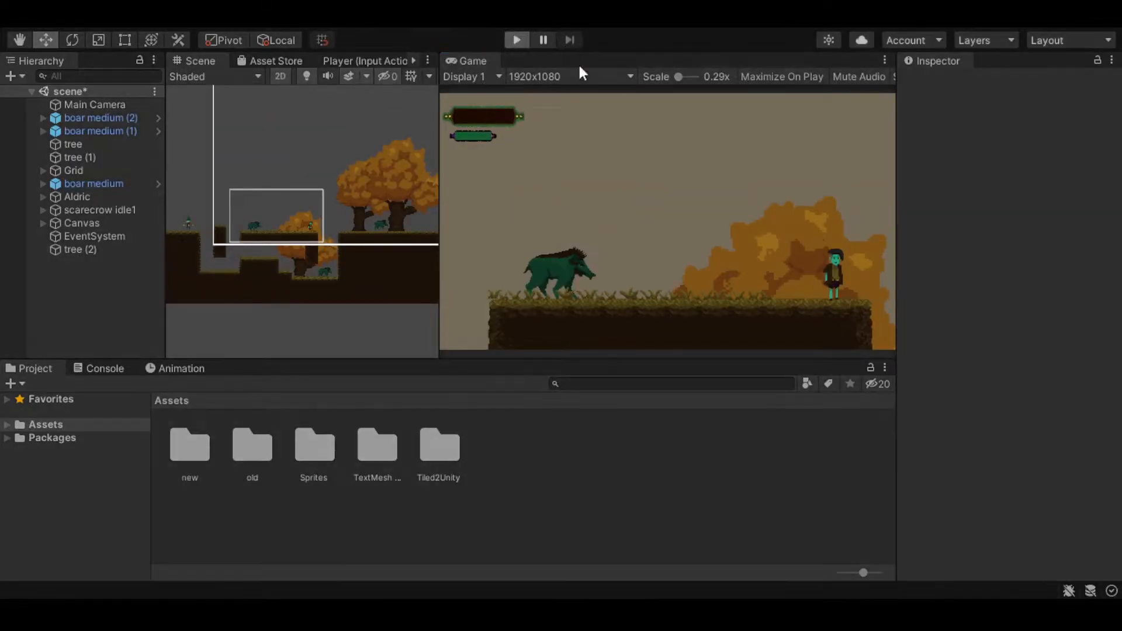
{"action": "key", "text": "a"}
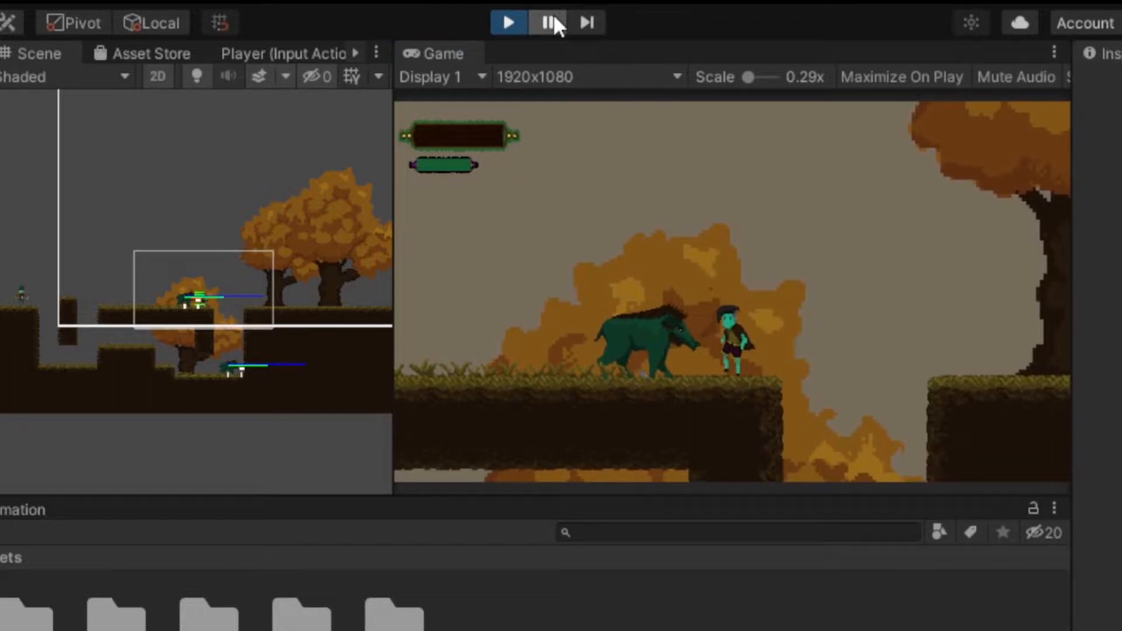
{"action": "key", "text": "space"}
{"action": "key", "text": "a"}
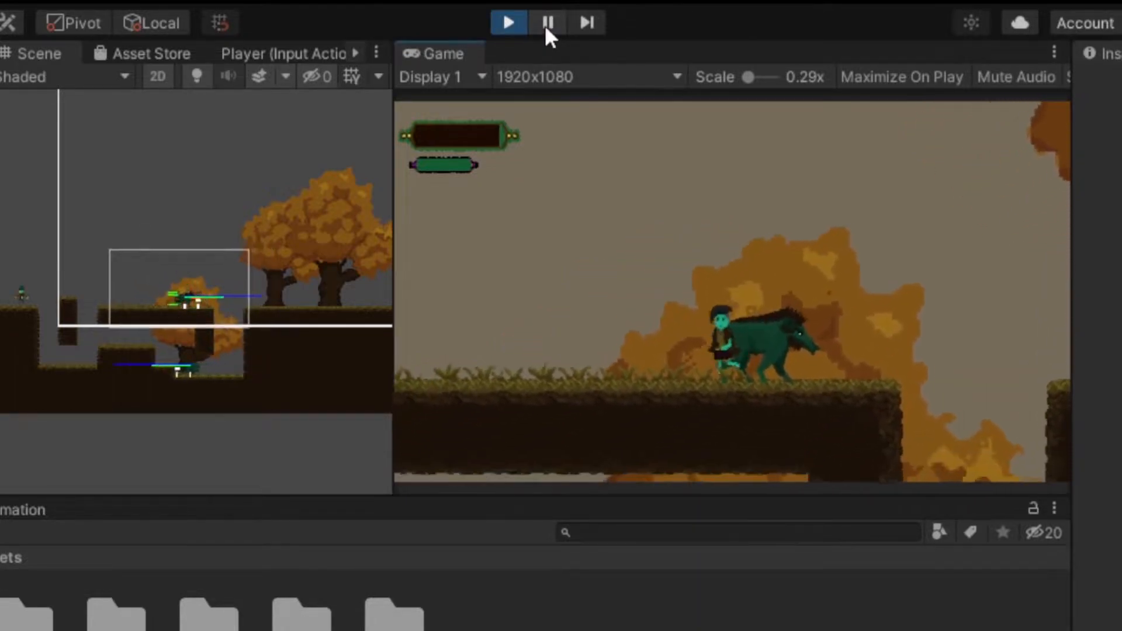
{"action": "key", "text": "d"}
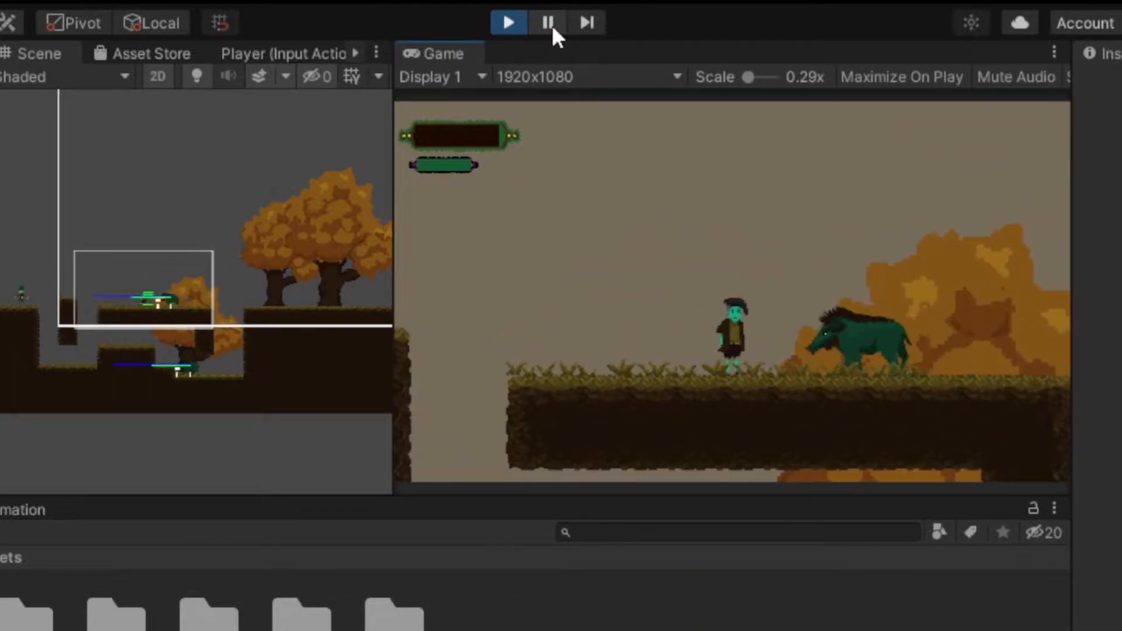
{"action": "left_click", "coordinate": [553, 28]}
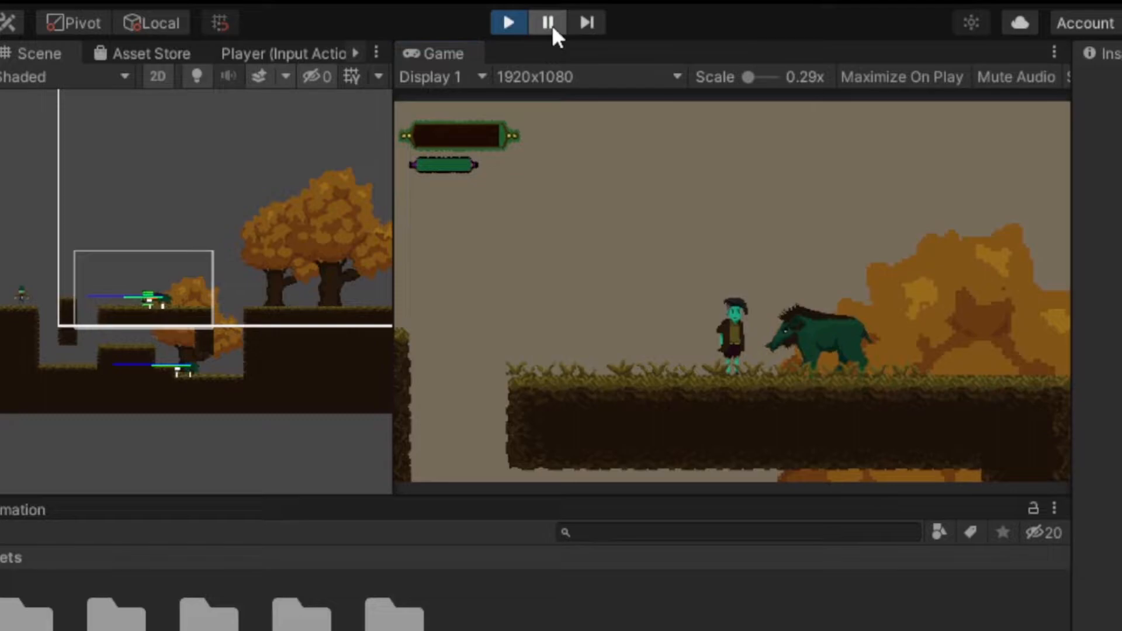
Advance the paused game frame by frame to examine the character's and boar's movement
{"action": "left_click", "coordinate": [586, 22]}
{"action": "left_click", "coordinate": [587, 22]}
{"action": "left_click", "coordinate": [587, 23]}
{"action": "left_click", "coordinate": [588, 23]}
{"action": "left_click", "coordinate": [588, 23]}
{"action": "left_click", "coordinate": [587, 22]}
{"action": "left_click", "coordinate": [588, 22]}
{"action": "left_click", "coordinate": [588, 22]}
{"action": "left_click", "coordinate": [587, 22]}
{"action": "left_click", "coordinate": [587, 22]}
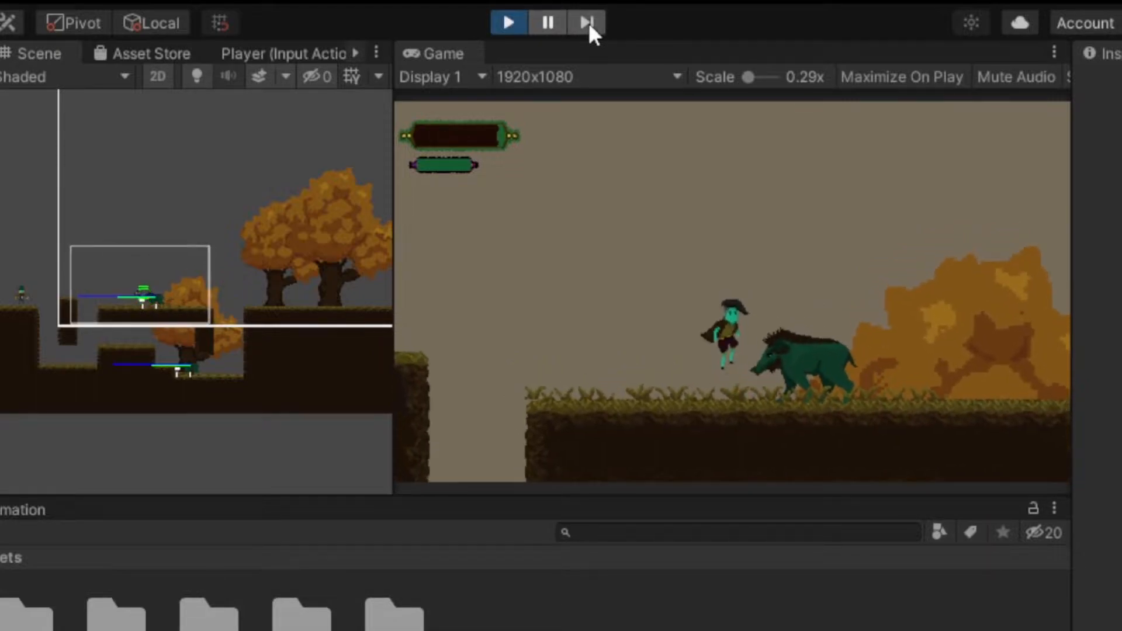
{"action": "left_click", "coordinate": [588, 22]}
{"action": "left_click", "coordinate": [587, 22]}
{"action": "left_click", "coordinate": [588, 22]}
{"action": "left_click", "coordinate": [588, 22]}
{"action": "left_click", "coordinate": [588, 23]}
{"action": "left_click", "coordinate": [587, 22]}
{"action": "left_click", "coordinate": [587, 22]}
{"action": "left_click", "coordinate": [588, 23]}
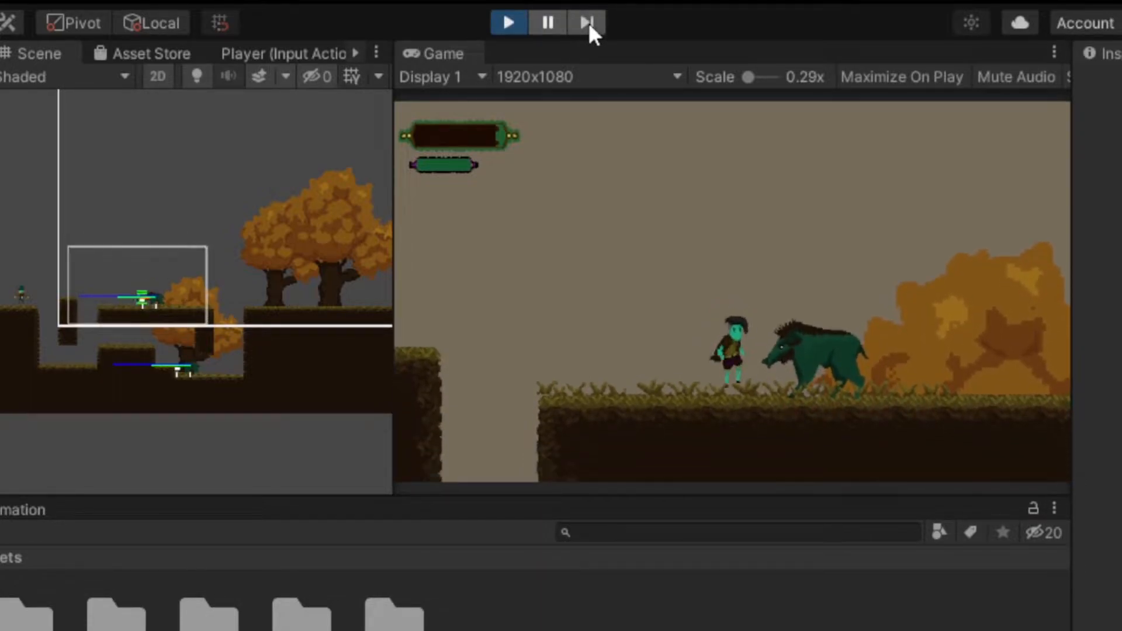
{"action": "left_click", "coordinate": [588, 22]}
{"action": "left_click", "coordinate": [546, 22]}
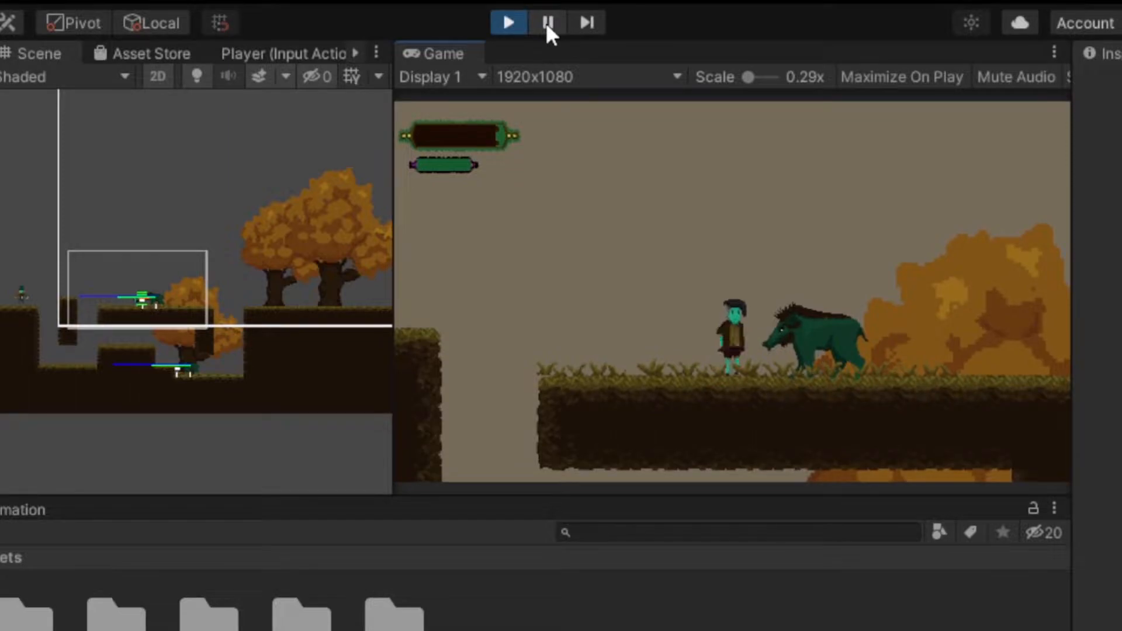
{"action": "left_click", "coordinate": [584, 23]}
{"action": "left_click", "coordinate": [584, 22]}
{"action": "left_click", "coordinate": [584, 22]}
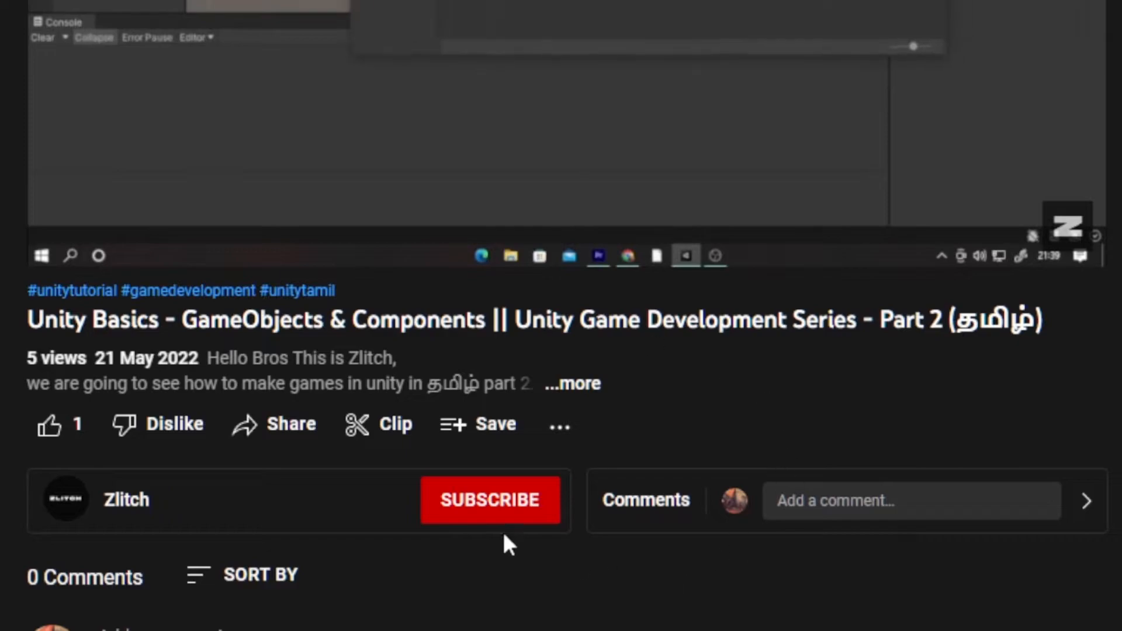
Like the Unity Basics video and subscribe to the Zlitch channel on YouTube with all notifications enabled
{"action": "left_click", "coordinate": [489, 518]}
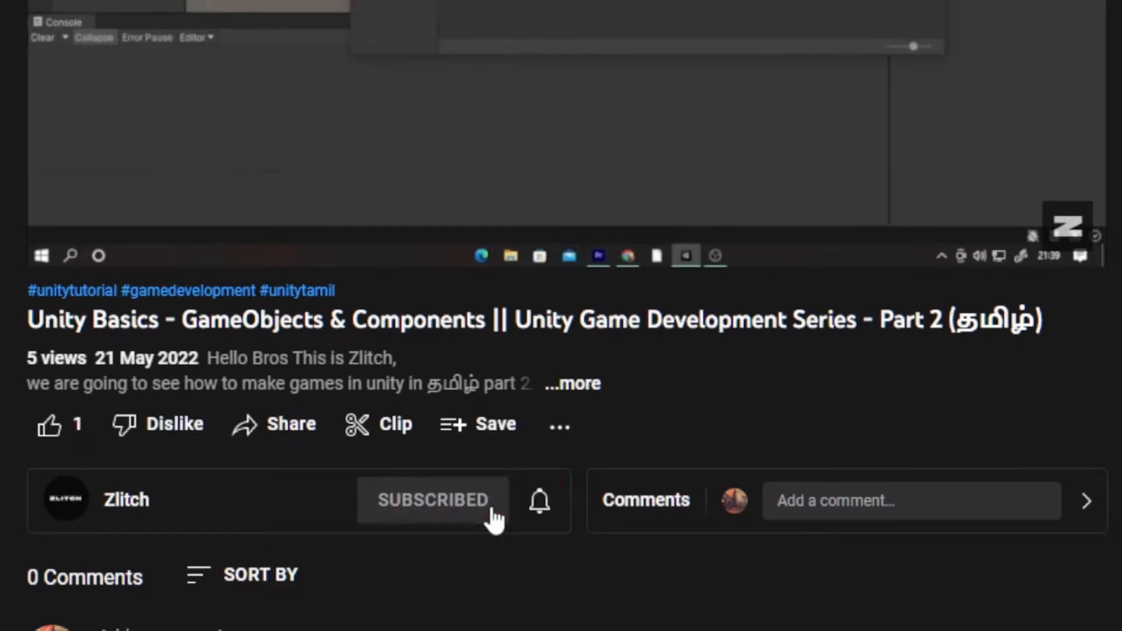
{"action": "left_click", "coordinate": [71, 426]}
{"action": "left_click", "coordinate": [540, 506]}
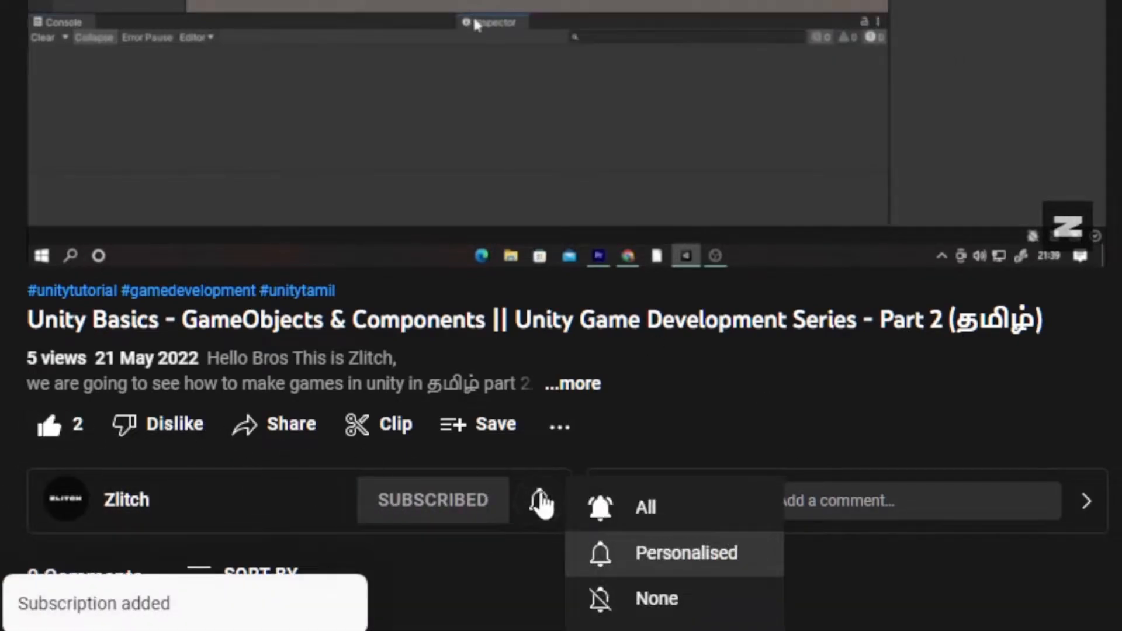
{"action": "left_click", "coordinate": [664, 520]}
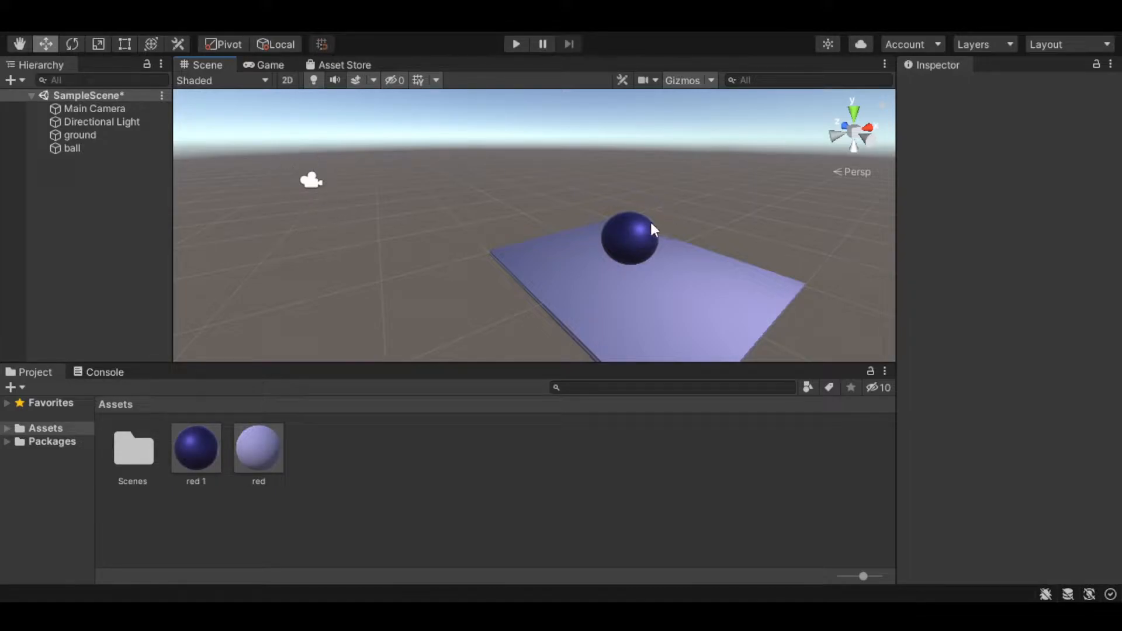
Compare the Game and Scene views and examine the main camera's placement relative to the ball and ground
{"action": "left_click", "coordinate": [271, 64]}
{"action": "left_click", "coordinate": [192, 65]}
{"action": "left_click", "coordinate": [311, 181]}
{"action": "left_click_drag", "start_coordinate": [439, 227], "coordinate": [475, 217], "text": "alt"}
{"action": "mouse_move", "coordinate": [420, 149]}
{"action": "left_mouse_down"}
{"action": "mouse_move", "coordinate": [431, 110]}
{"action": "mouse_move", "coordinate": [393, 185]}
{"action": "mouse_move", "coordinate": [401, 154]}
{"action": "left_mouse_up"}
{"action": "left_click_drag", "start_coordinate": [518, 228], "coordinate": [476, 230], "text": "alt"}
{"action": "scroll", "coordinate": [466, 230], "scroll_direction": "down", "scroll_amount": 5}
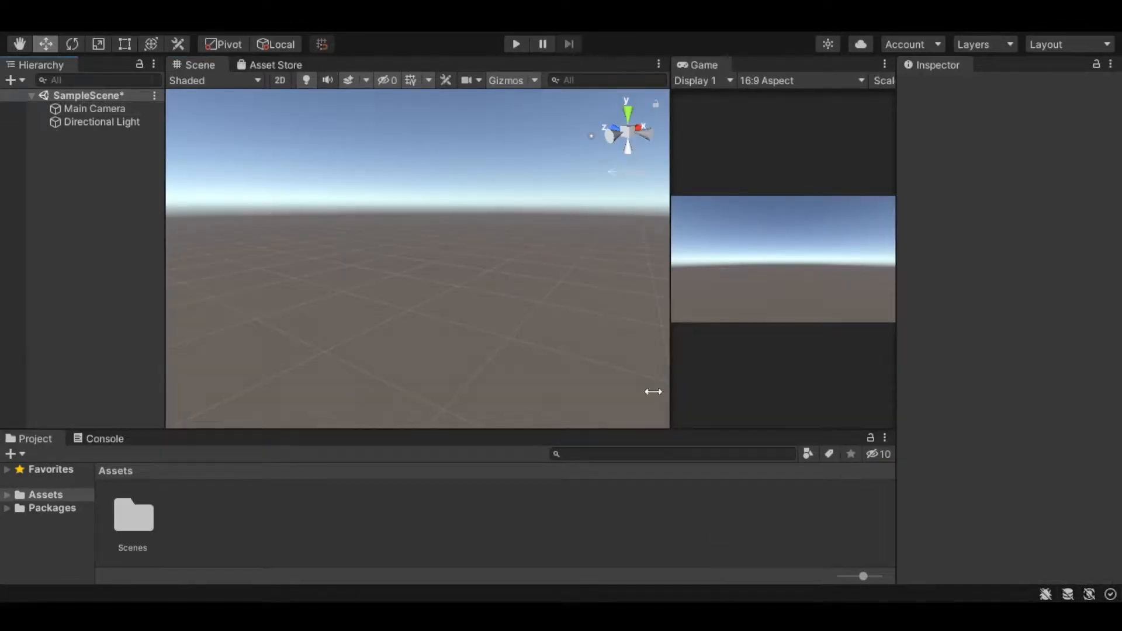
Add a cube to SampleScene and frame it in the Scene view with the Move tool active
{"action": "middle_click_drag", "start_coordinate": [450, 279], "coordinate": [480, 315]}
{"action": "left_click", "coordinate": [122, 166]}
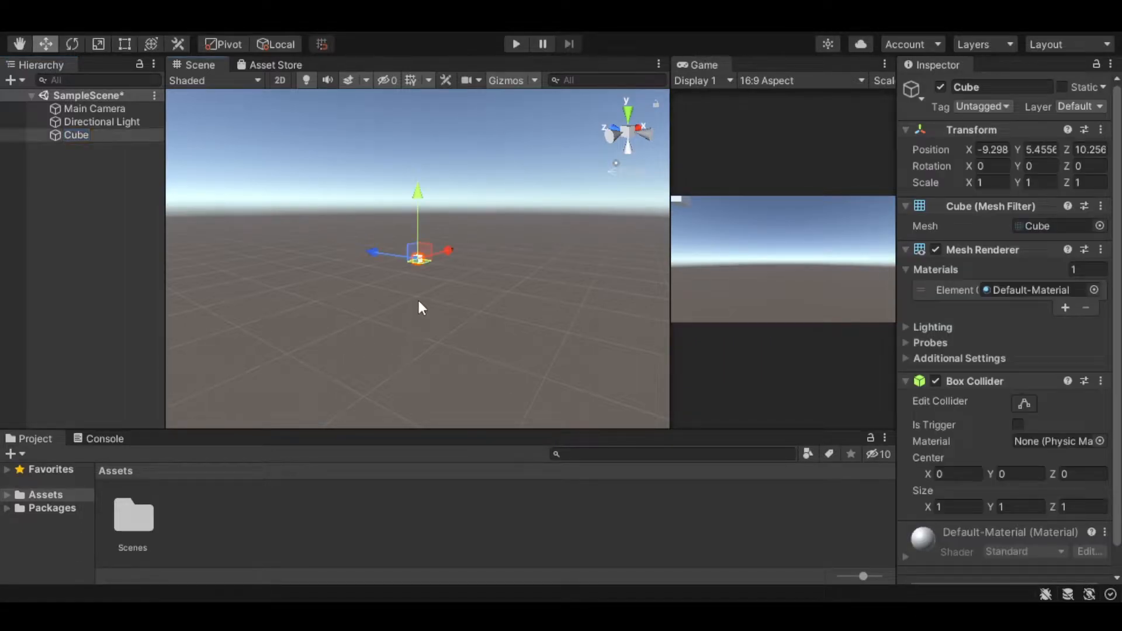
{"action": "left_click", "coordinate": [418, 297]}
{"action": "left_click", "coordinate": [84, 138]}
{"action": "key", "text": "f"}
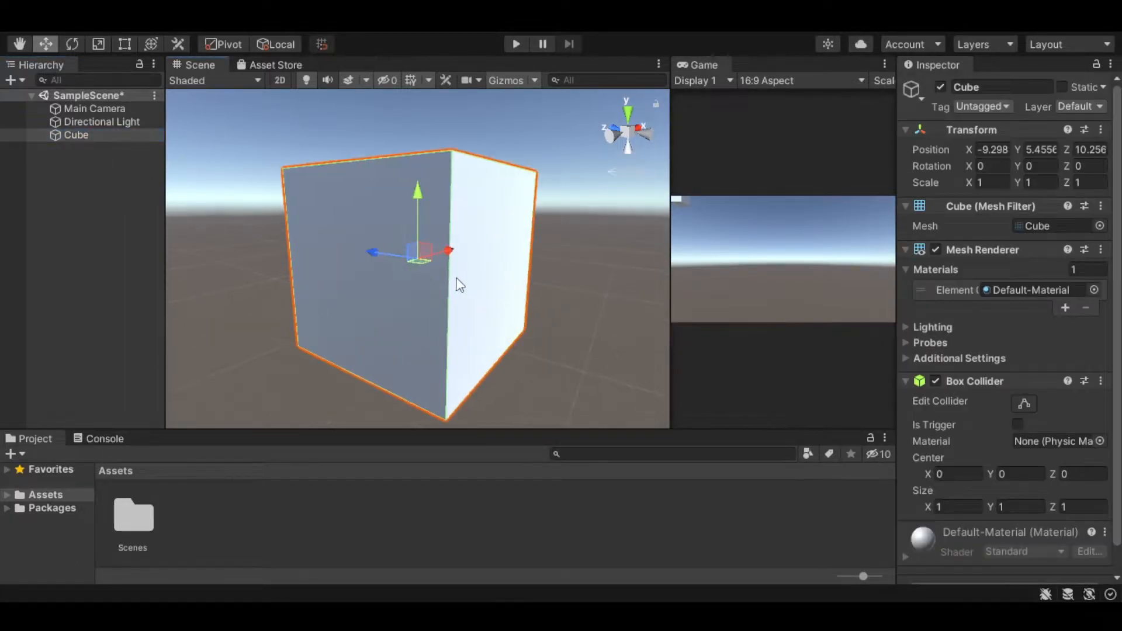
{"action": "key", "text": "q"}
{"action": "key", "text": "w"}
Set the cube's position to X 0, Y 0, Z 0 and frame it in the Scene view
{"action": "left_click_drag", "start_coordinate": [538, 260], "coordinate": [569, 368], "text": "alt"}
{"action": "scroll", "coordinate": [569, 368], "scroll_direction": "down", "scroll_amount": 5}
{"action": "left_click", "coordinate": [996, 149]}
{"action": "type", "text": "0"}
{"action": "key", "text": "Tab"}
{"action": "type", "text": "0"}
{"action": "key", "text": "Tab"}
{"action": "type", "text": "0"}
{"action": "left_click", "coordinate": [93, 135]}
{"action": "key", "text": "f"}
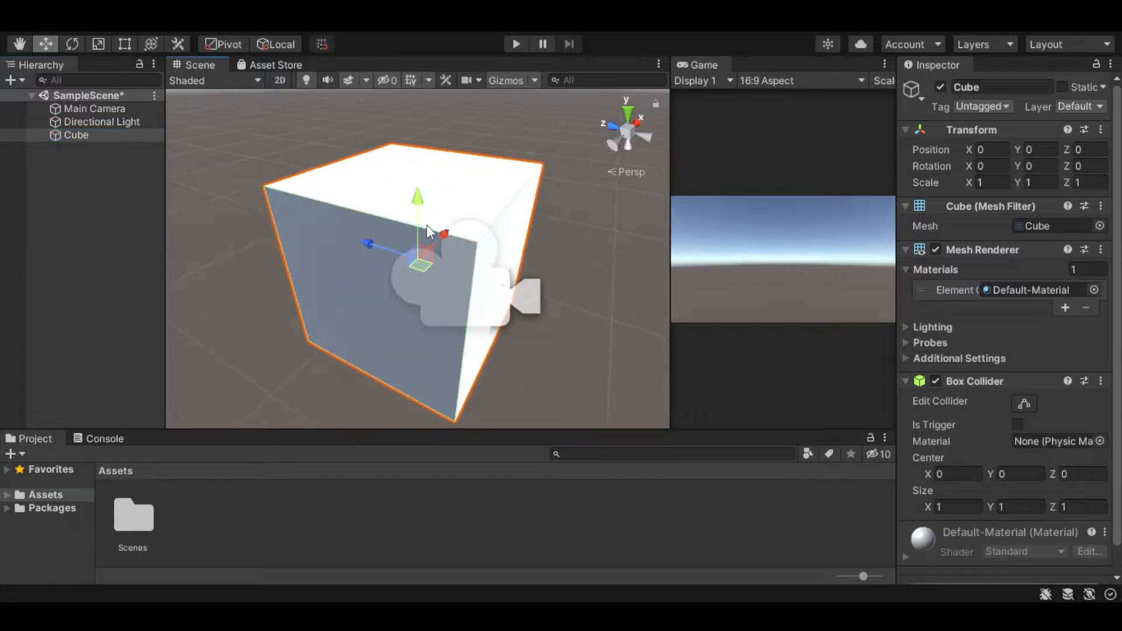
Examine the cube and the main camera in the scene from several angles and distances
{"action": "scroll", "coordinate": [581, 268], "scroll_direction": "down", "scroll_amount": 4}
{"action": "left_click_drag", "start_coordinate": [541, 283], "coordinate": [455, 274], "text": "alt"}
{"action": "left_click", "coordinate": [440, 282]}
{"action": "left_click", "coordinate": [441, 279]}
{"action": "left_click", "coordinate": [414, 274]}
{"action": "left_click_drag", "start_coordinate": [431, 257], "coordinate": [541, 293]}
{"action": "left_click_drag", "start_coordinate": [541, 293], "coordinate": [549, 297]}
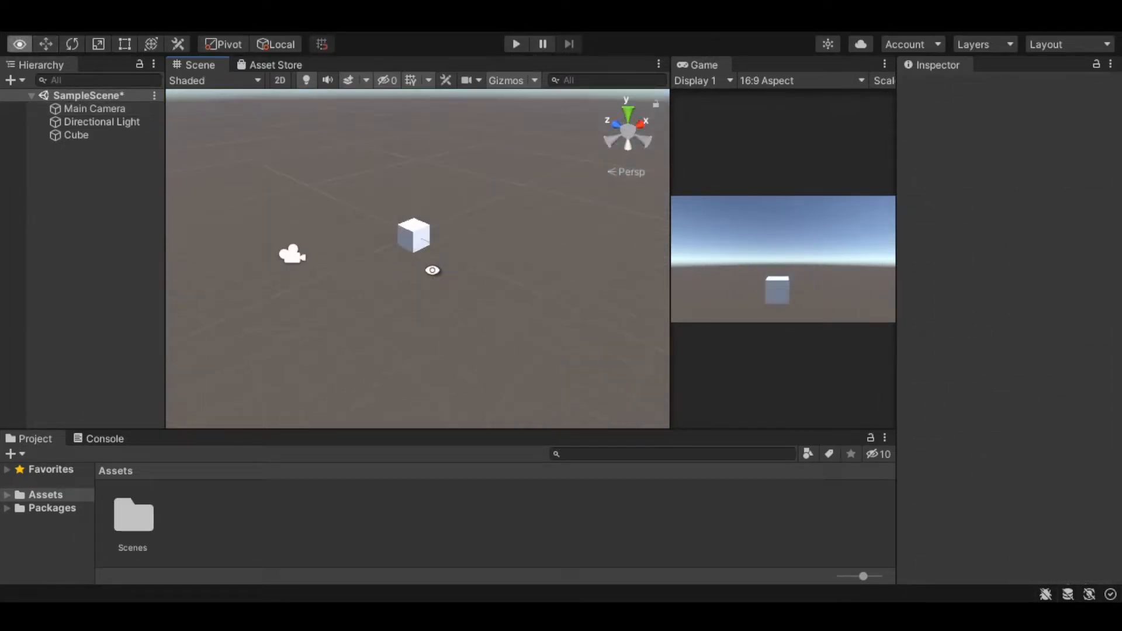
{"action": "mouse_move", "coordinate": [431, 269]}
{"action": "left_mouse_down", "text": "alt"}
{"action": "mouse_move", "coordinate": [447, 181]}
{"action": "mouse_move", "coordinate": [388, 263]}
{"action": "mouse_move", "coordinate": [416, 263]}
{"action": "mouse_move", "coordinate": [446, 243]}
{"action": "mouse_move", "coordinate": [440, 250]}
{"action": "left_mouse_up", "text": "alt"}
{"action": "scroll", "coordinate": [440, 249], "scroll_direction": "up", "scroll_amount": 3}
{"action": "scroll", "coordinate": [440, 248], "scroll_direction": "down", "scroll_amount": 4}
Tilt the Main Camera to about 9 on X and move it closer to the cube, to about X -3.83
{"action": "left_click", "coordinate": [288, 225]}
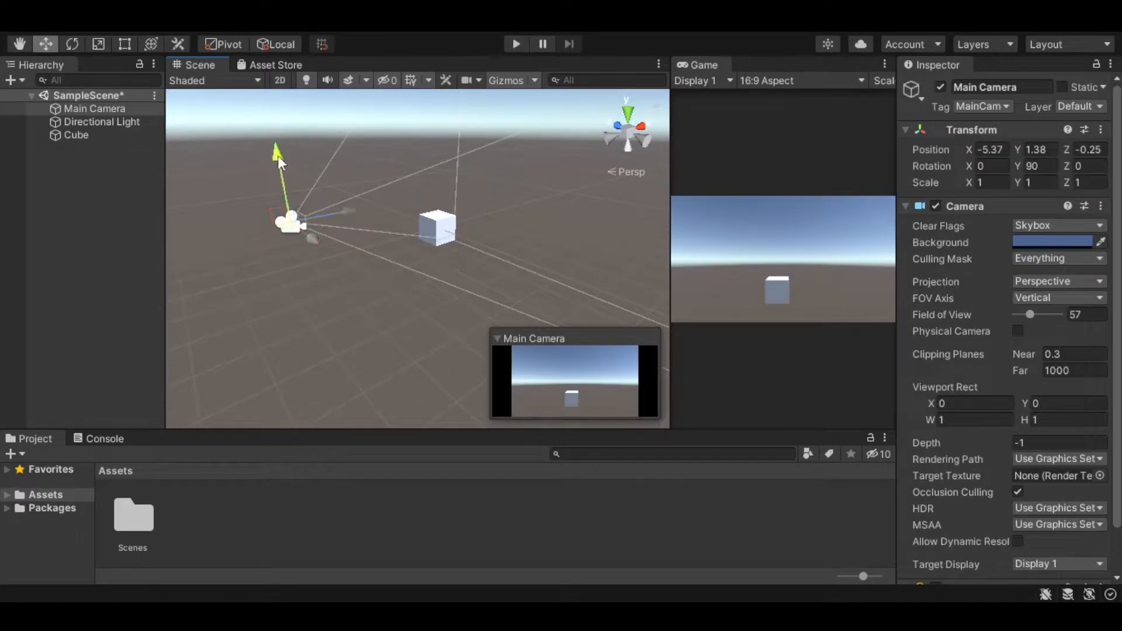
{"action": "left_click_drag", "start_coordinate": [279, 160], "coordinate": [276, 176]}
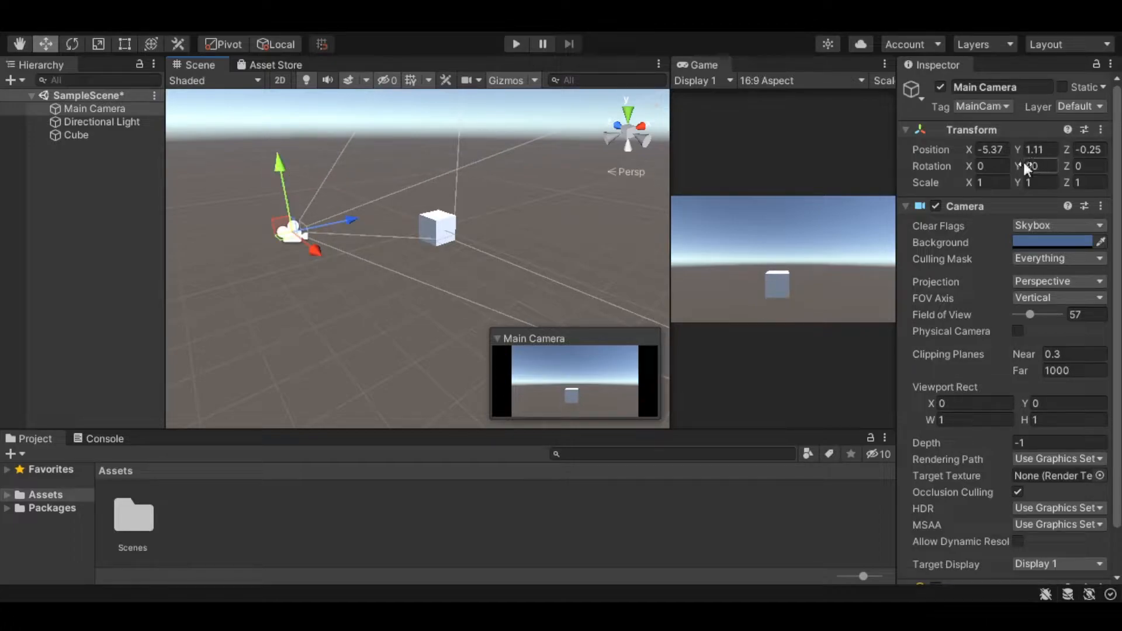
{"action": "left_click_drag", "start_coordinate": [973, 172], "coordinate": [114, 166]}
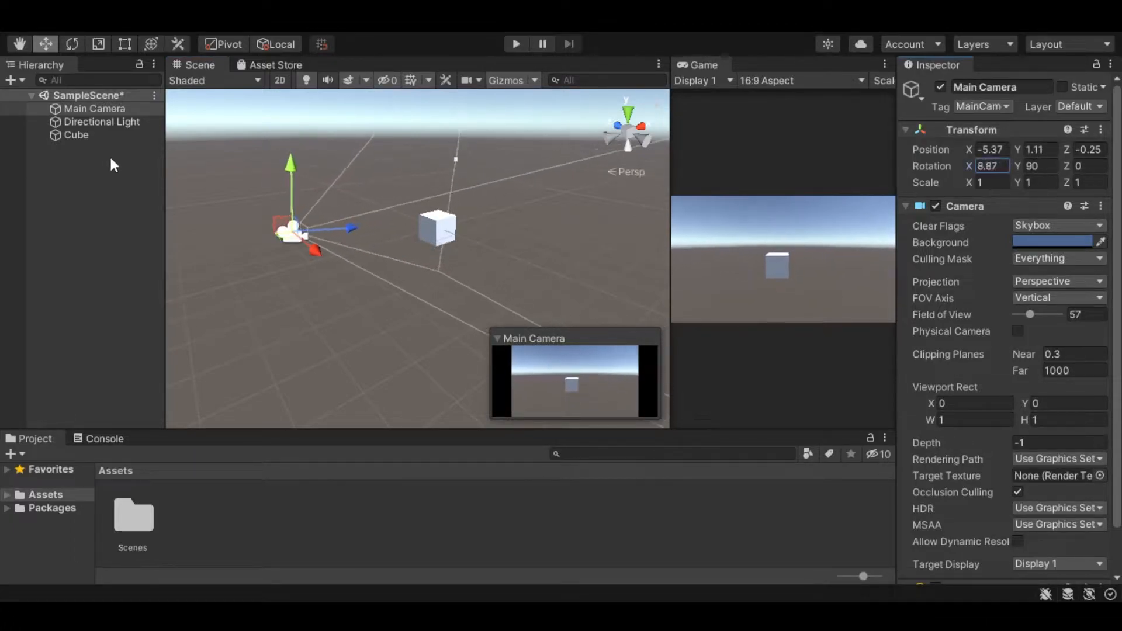
{"action": "left_click_drag", "start_coordinate": [283, 169], "coordinate": [238, 128]}
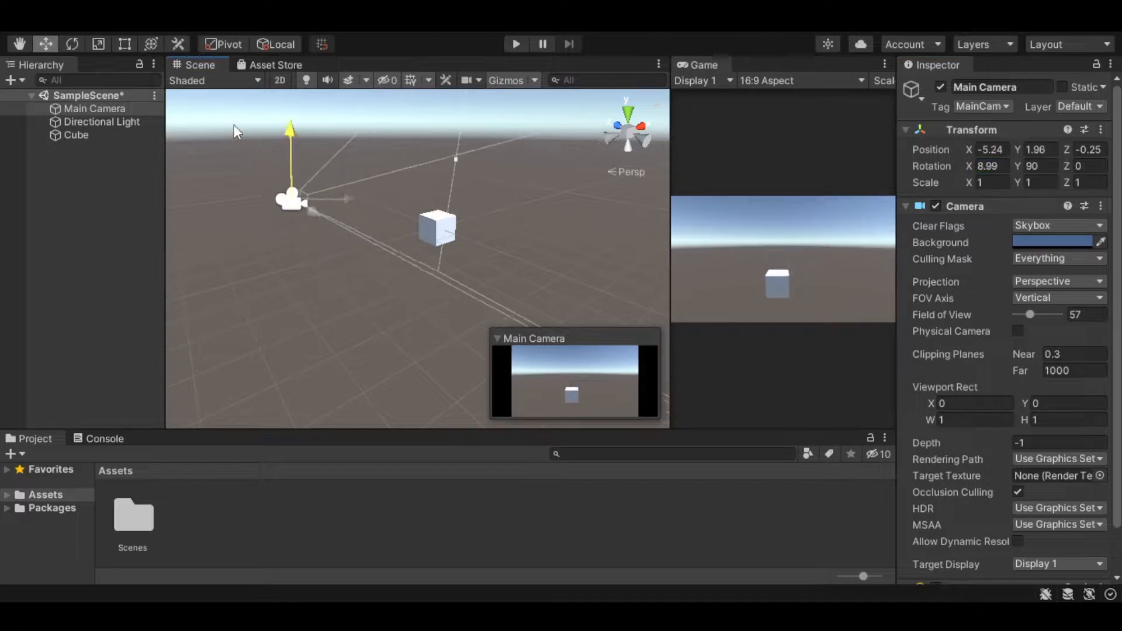
{"action": "left_click_drag", "start_coordinate": [348, 197], "coordinate": [388, 195]}
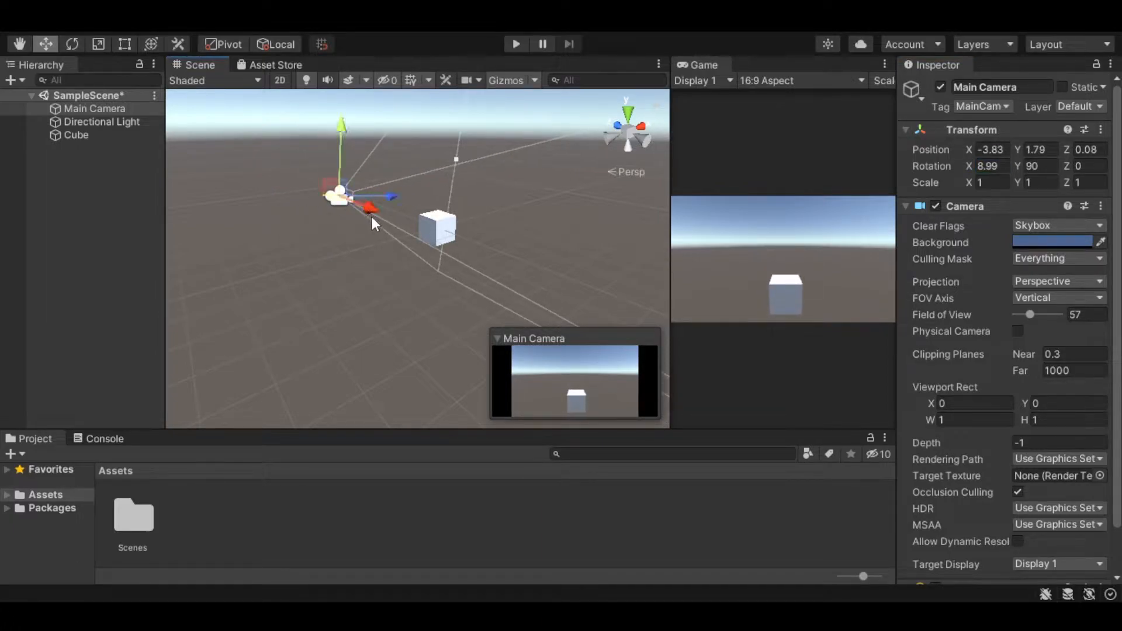
Lower the Main Camera to about Y 1.55 and shift it sideways to about Z -2.3
{"action": "left_click_drag", "start_coordinate": [345, 137], "coordinate": [356, 142]}
{"action": "left_click_drag", "start_coordinate": [370, 222], "coordinate": [374, 222]}
{"action": "key", "text": "alt"}
{"action": "left_click_drag", "start_coordinate": [389, 261], "coordinate": [366, 313], "text": "alt"}
{"action": "left_click_drag", "start_coordinate": [361, 262], "coordinate": [432, 276]}
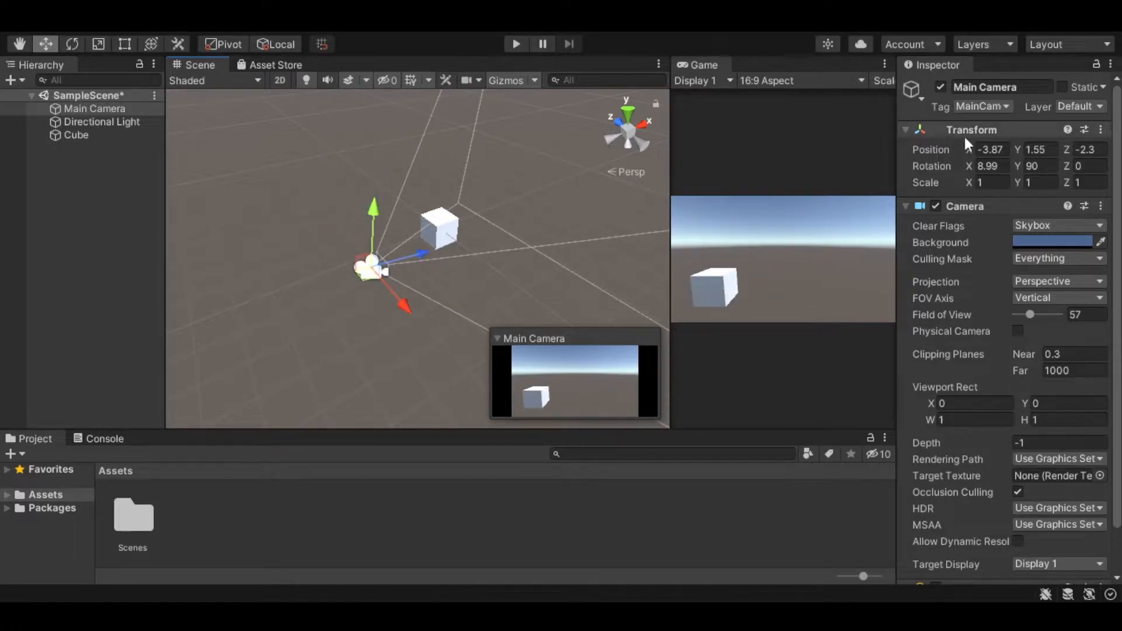
Turn the Main Camera around Y toward the cube and adjust its field of view
{"action": "left_click_drag", "start_coordinate": [1015, 166], "coordinate": [952, 166]}
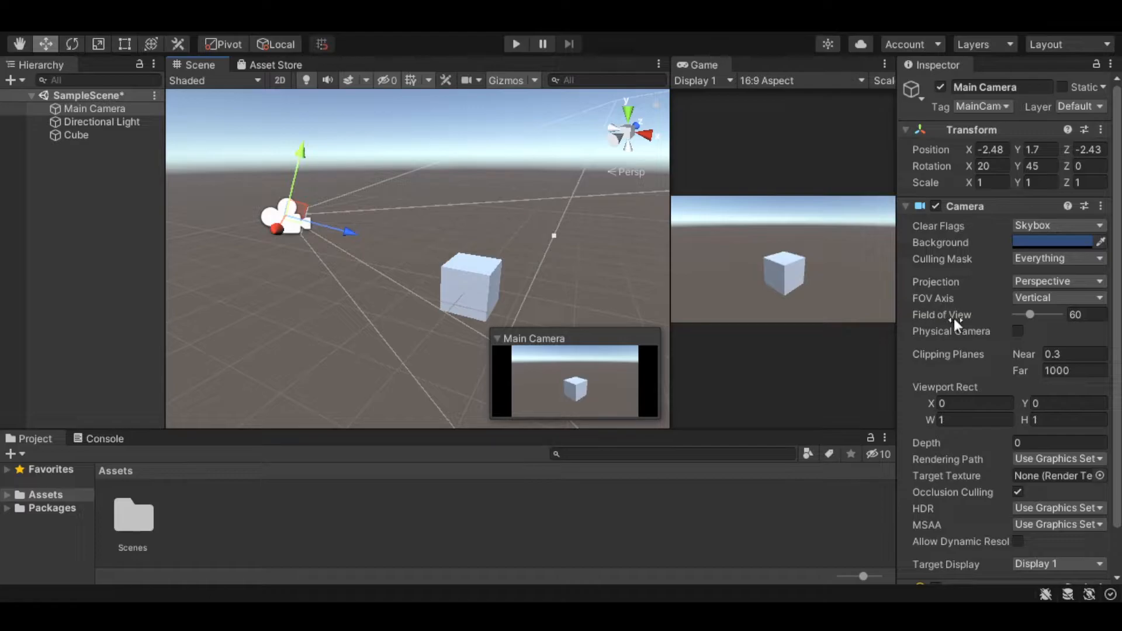
{"action": "mouse_move", "coordinate": [1024, 313]}
{"action": "left_mouse_down"}
{"action": "mouse_move", "coordinate": [1043, 311]}
{"action": "mouse_move", "coordinate": [1025, 309]}
{"action": "left_mouse_up"}
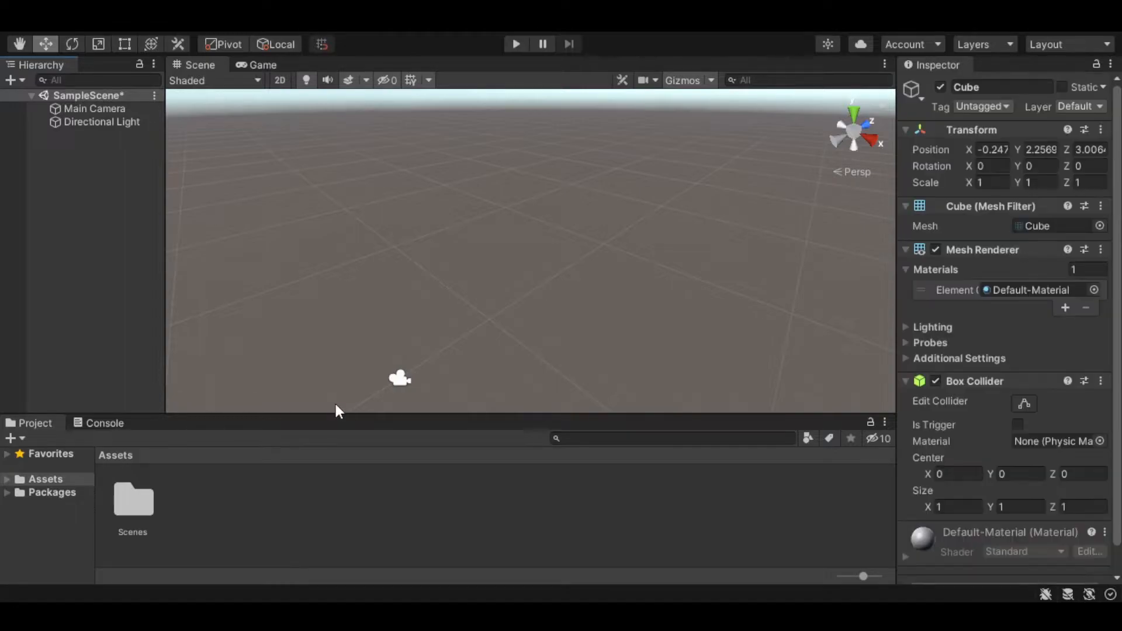
Add a cube named car and a sphere named wheel to the scene
{"action": "type", "text": "car"}
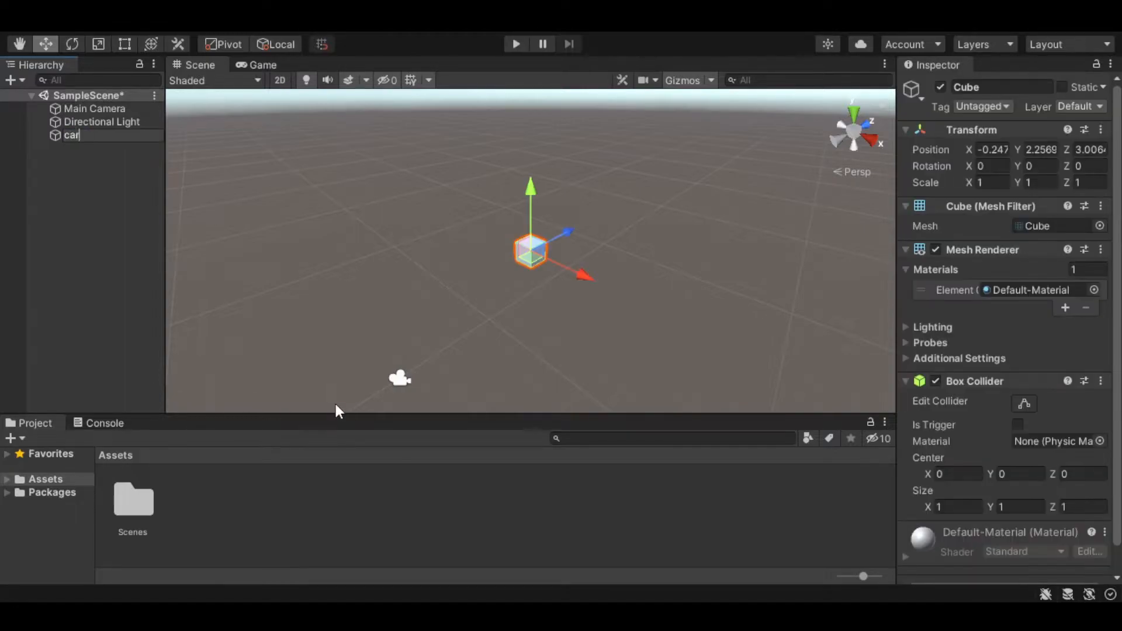
{"action": "key", "text": "Return"}
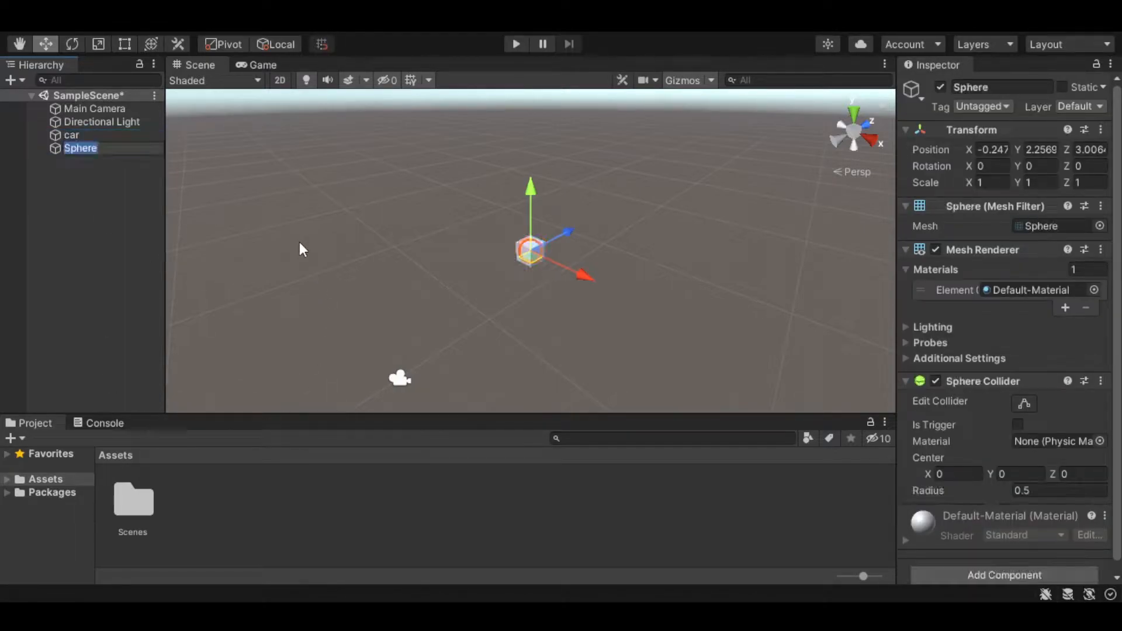
{"action": "type", "text": "wheel"}
{"action": "key", "text": "Return"}
Move the wheel along Z away from the car and make it a child of the car object
{"action": "left_click_drag", "start_coordinate": [571, 232], "coordinate": [613, 218]}
{"action": "left_click_drag", "start_coordinate": [581, 298], "coordinate": [640, 272], "text": "alt"}
{"action": "scroll", "coordinate": [639, 272], "scroll_direction": "up", "scroll_amount": 6}
{"action": "middle_click_drag", "start_coordinate": [649, 273], "coordinate": [629, 307]}
{"action": "left_click", "coordinate": [135, 216]}
{"action": "left_click_drag", "start_coordinate": [81, 149], "coordinate": [103, 140]}
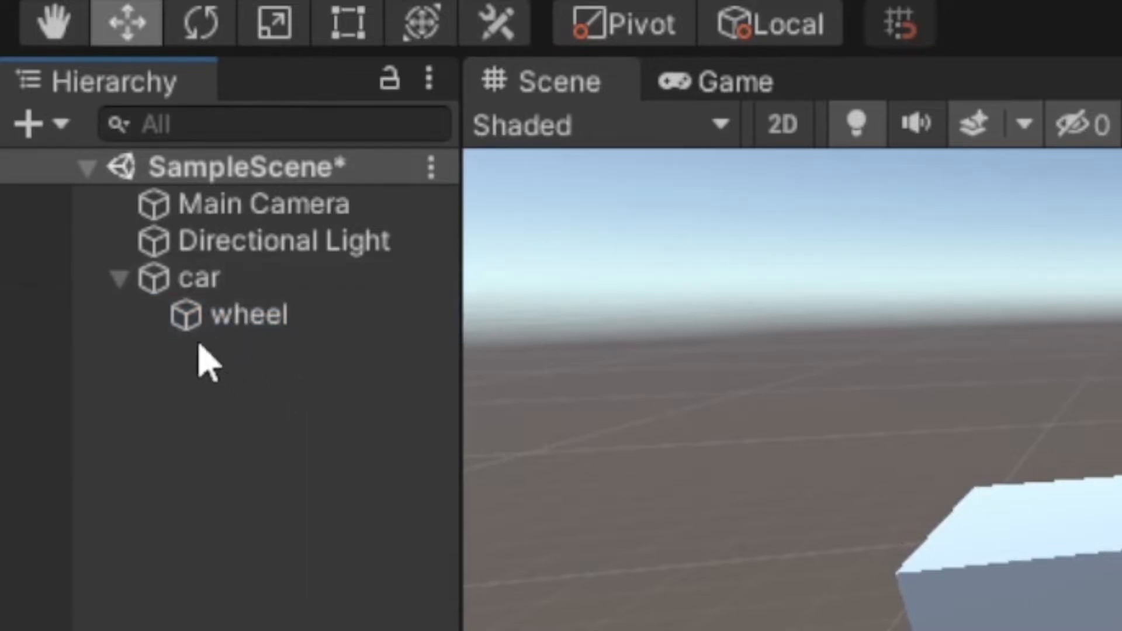
Examine the parent-child hierarchy by collapsing and expanding car and selecting wheel and car in turn
{"action": "left_click", "coordinate": [120, 287]}
{"action": "left_click", "coordinate": [119, 281]}
{"action": "left_click", "coordinate": [120, 283]}
{"action": "left_click", "coordinate": [274, 319]}
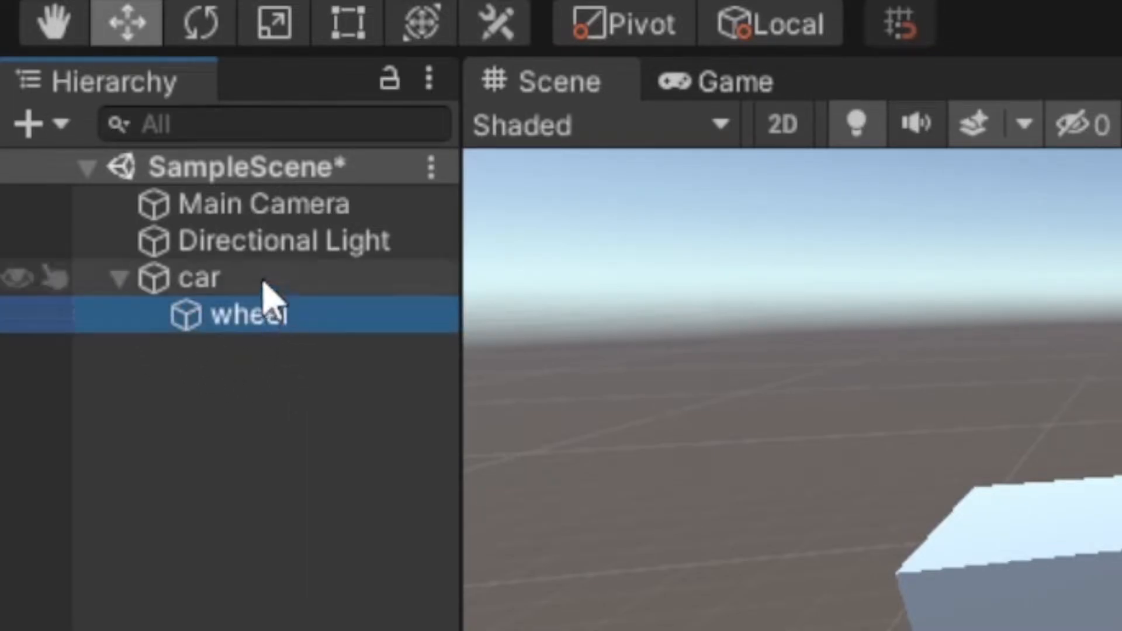
{"action": "left_click", "coordinate": [263, 284]}
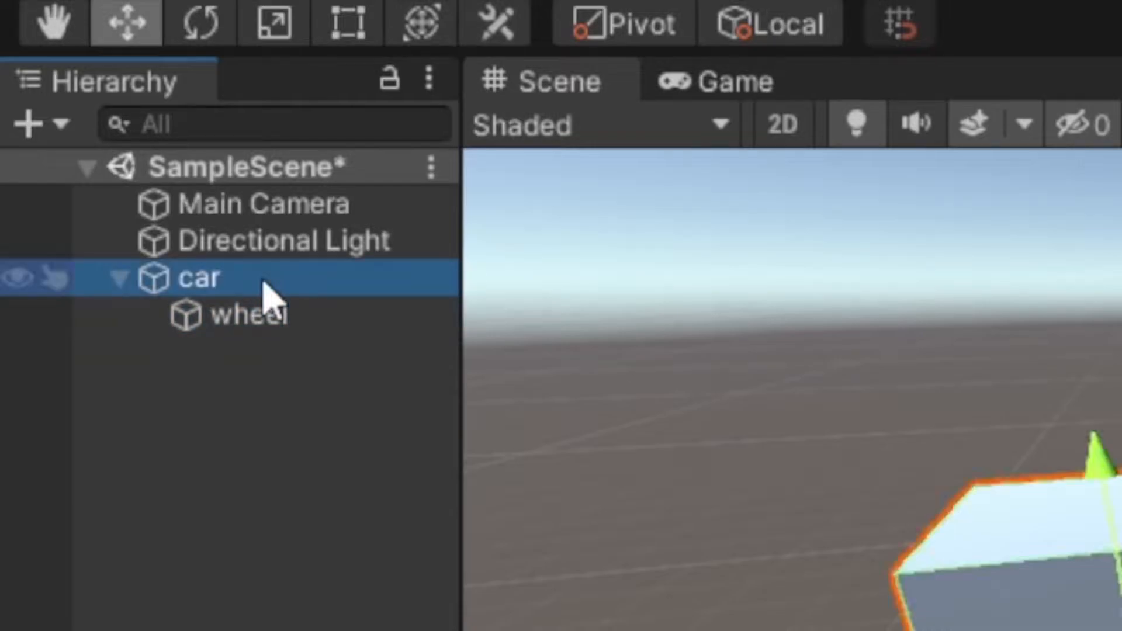
Collapse and expand the car object's hierarchy entry to view its nested wheel child
{"action": "left_click", "coordinate": [236, 440]}
{"action": "left_click", "coordinate": [120, 281]}
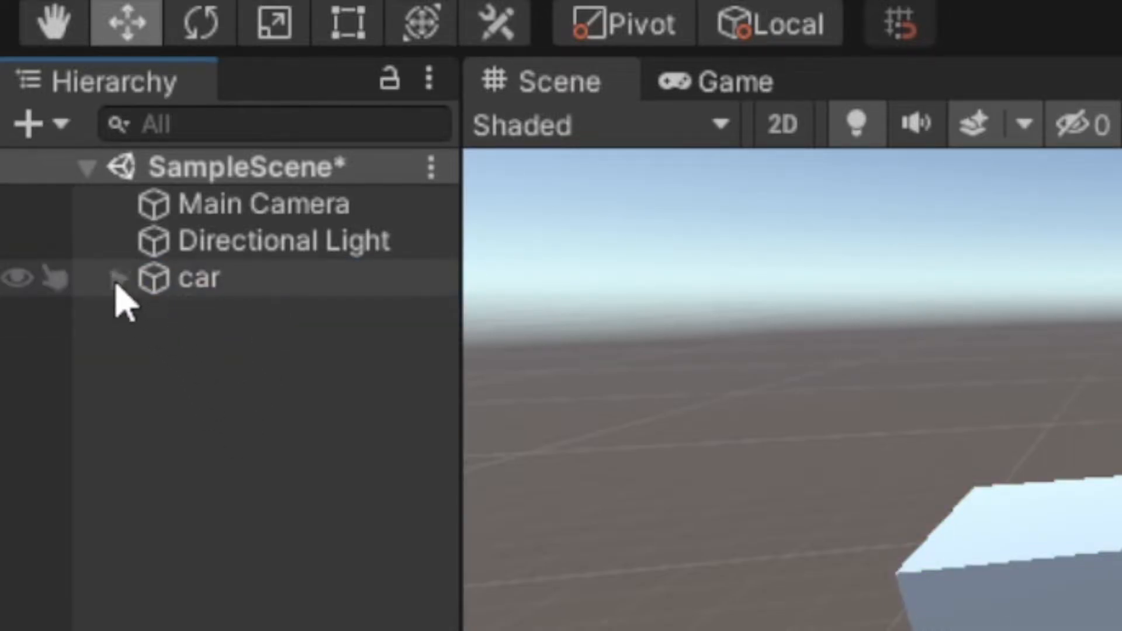
{"action": "left_click", "coordinate": [120, 282]}
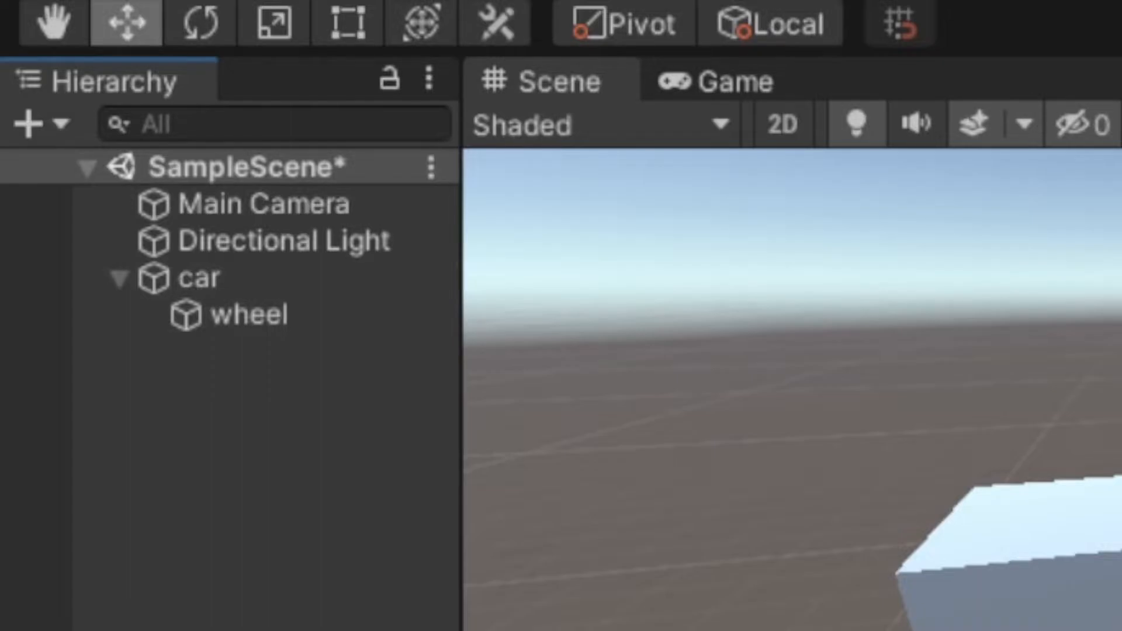
{"action": "left_click", "coordinate": [119, 281]}
{"action": "left_click", "coordinate": [119, 282]}
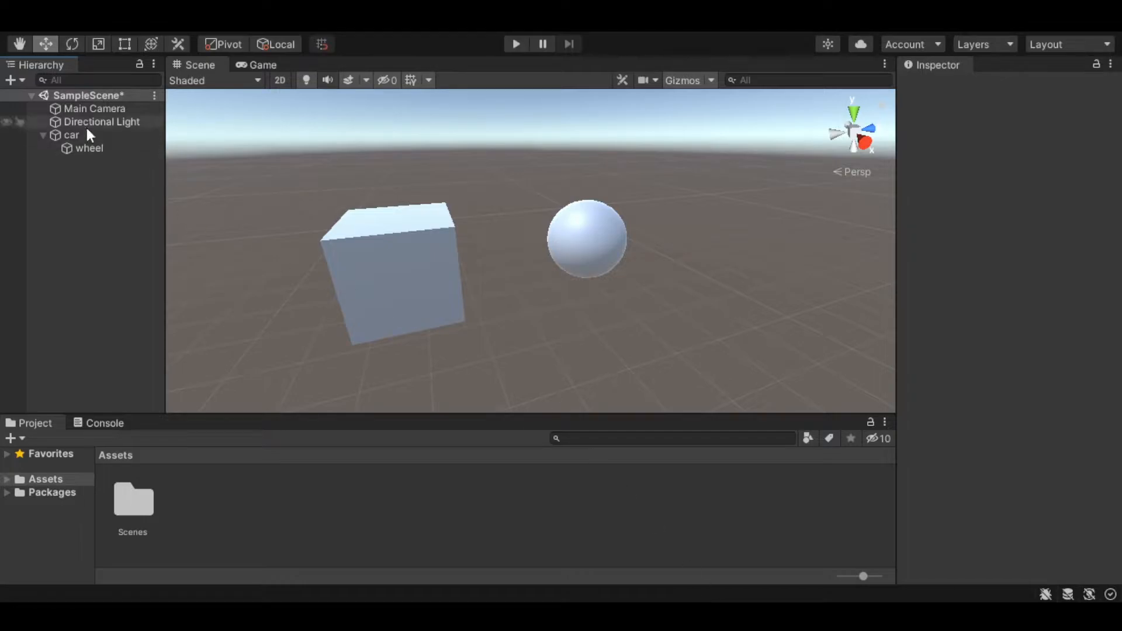
Move car, tilt it to -11.9 on X, and scale it to 1.74 on X and 1.12 on Y
{"action": "left_click", "coordinate": [72, 136]}
{"action": "middle_click_drag", "start_coordinate": [512, 297], "coordinate": [525, 297]}
{"action": "scroll", "coordinate": [545, 257], "scroll_direction": "down", "scroll_amount": 1}
{"action": "left_click_drag", "start_coordinate": [536, 260], "coordinate": [499, 303]}
{"action": "left_click_drag", "start_coordinate": [420, 218], "coordinate": [424, 305]}
{"action": "left_click_drag", "start_coordinate": [970, 165], "coordinate": [1023, 180]}
{"action": "left_click", "coordinate": [1041, 182]}
{"action": "type", "text": "1.66"}
Toggle the car object inactive and active again twice to demonstrate the effect on its child
{"action": "left_click", "coordinate": [941, 86]}
{"action": "left_click", "coordinate": [941, 87]}
{"action": "left_click", "coordinate": [940, 86]}
{"action": "left_click", "coordinate": [940, 86]}
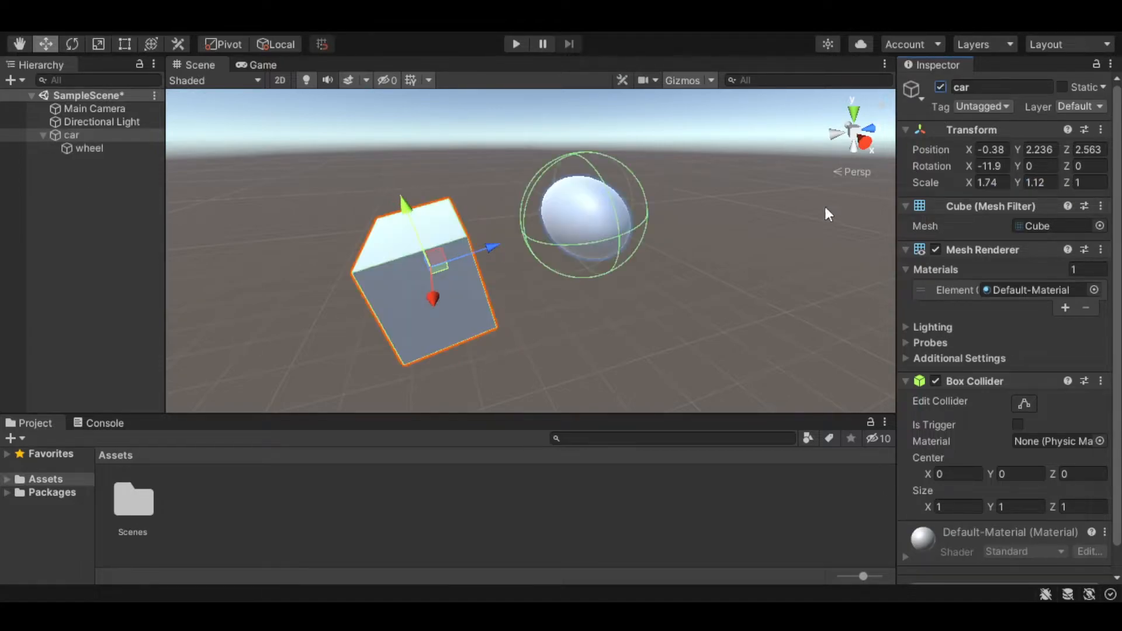
{"action": "right_click_drag", "start_coordinate": [743, 320], "coordinate": [672, 313]}
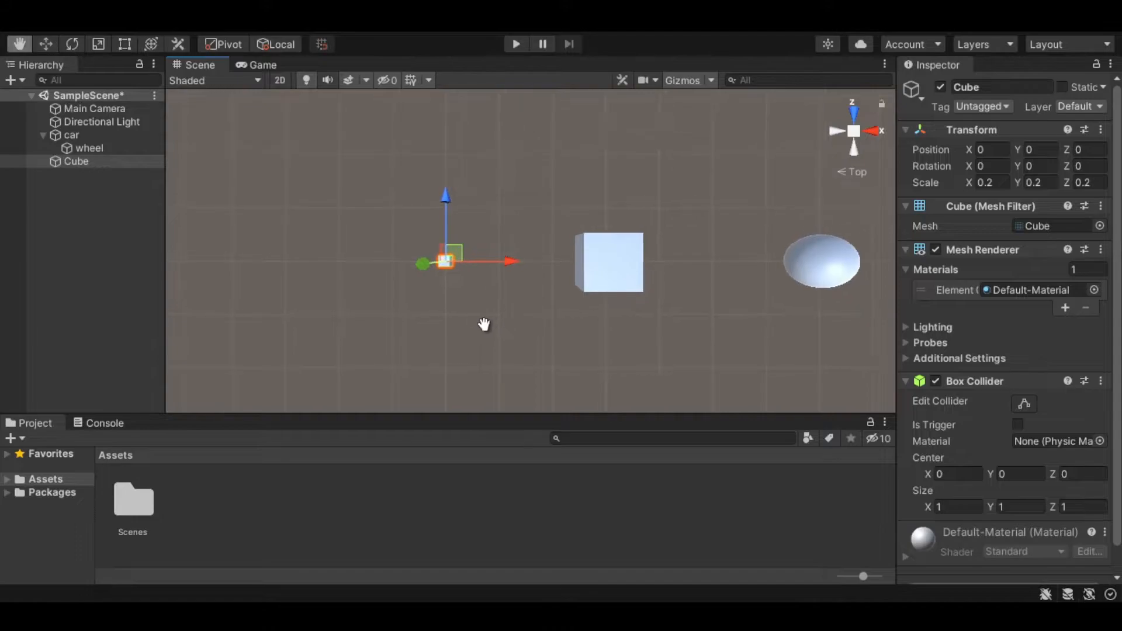
Examine from above how the small Cube at the origin, the car and the wheel are placed relative to each other
{"action": "left_click", "coordinate": [483, 325]}
{"action": "middle_click_drag", "start_coordinate": [484, 326], "coordinate": [428, 291]}
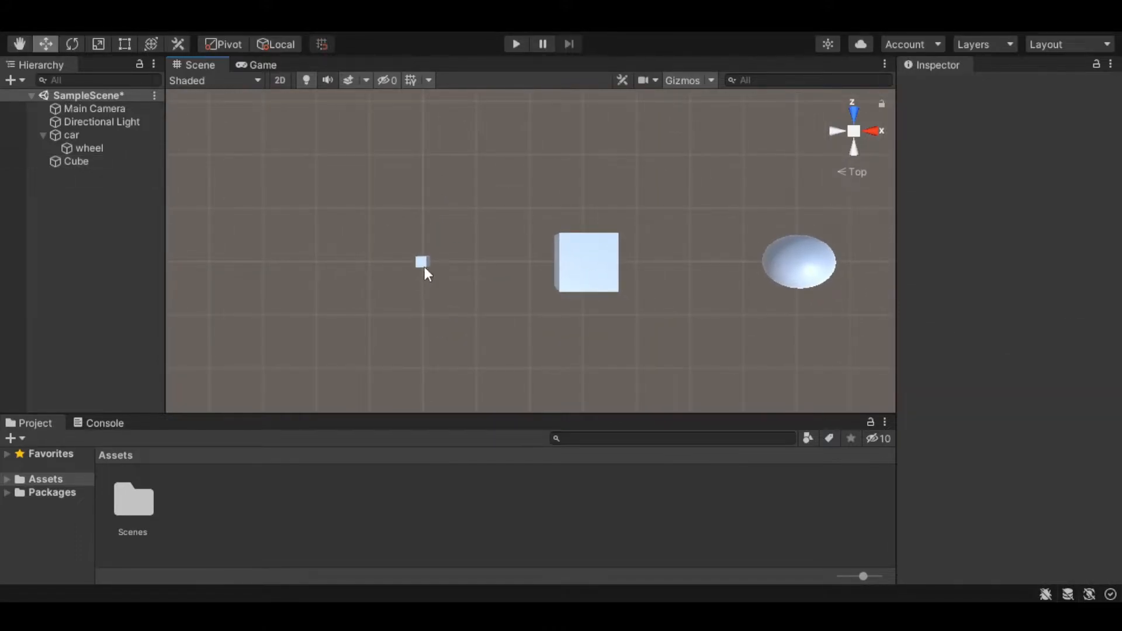
{"action": "left_click", "coordinate": [422, 265]}
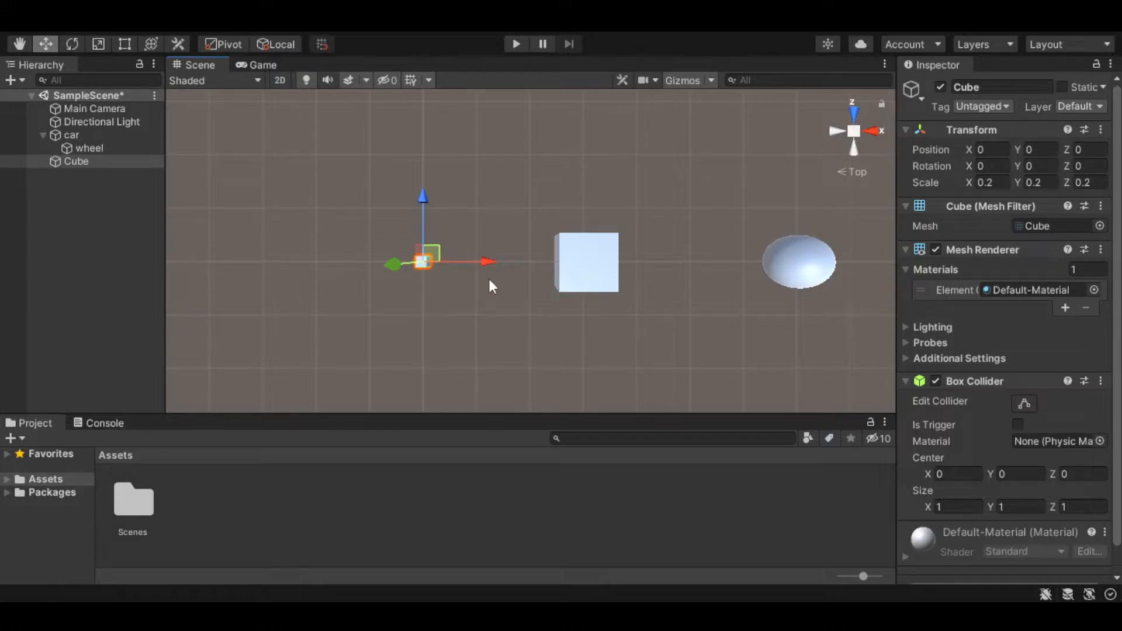
{"action": "scroll", "coordinate": [490, 284], "scroll_direction": "down", "scroll_amount": 2}
{"action": "mouse_move", "coordinate": [489, 281]}
{"action": "middle_mouse_down"}
{"action": "mouse_move", "coordinate": [451, 280]}
{"action": "mouse_move", "coordinate": [498, 272]}
{"action": "middle_mouse_up"}
{"action": "left_click", "coordinate": [532, 304]}
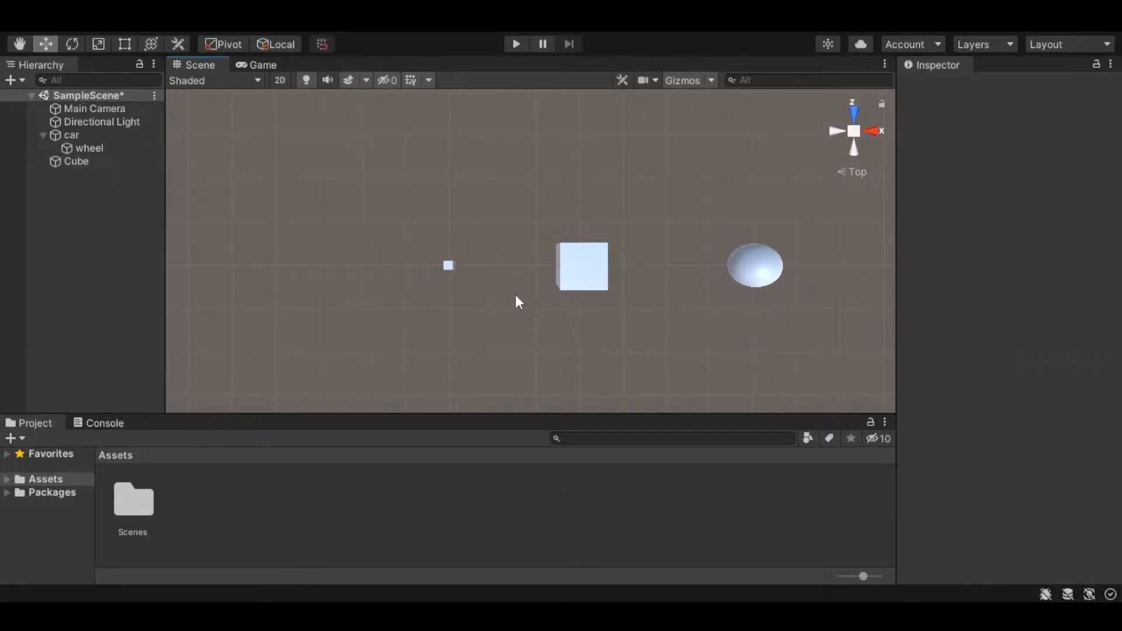
{"action": "left_click", "coordinate": [597, 273]}
{"action": "left_click_drag", "start_coordinate": [586, 268], "coordinate": [458, 111]}
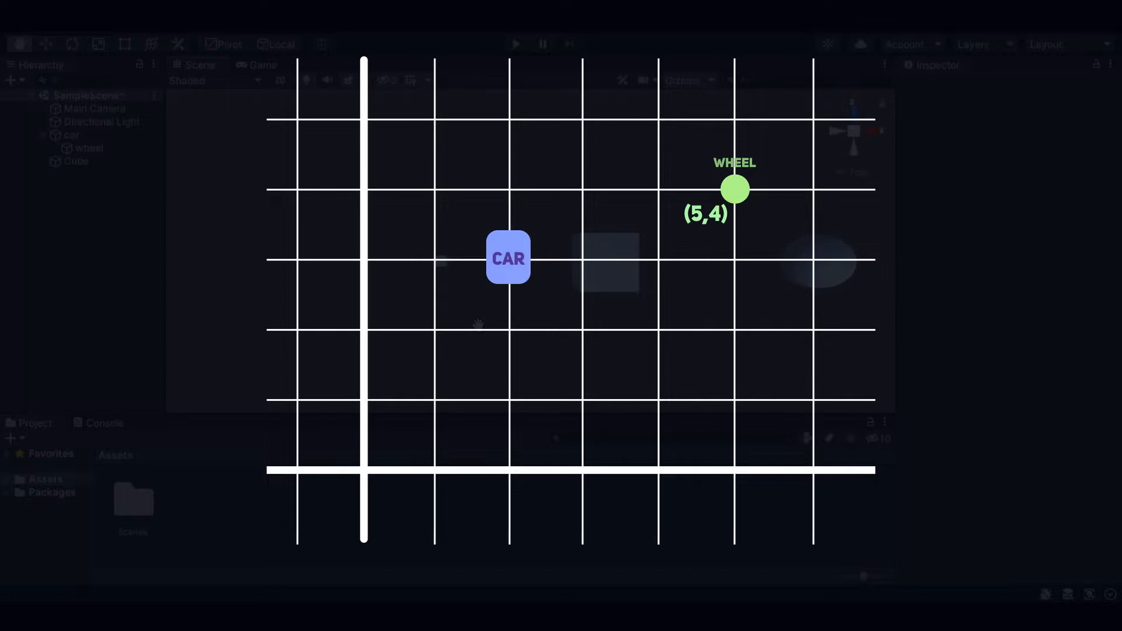
Set the wheel's local position to X 0, Y 0, Z 0 so it sits at its parent's centre
{"action": "left_click_drag", "start_coordinate": [643, 254], "coordinate": [492, 180], "text": "alt"}
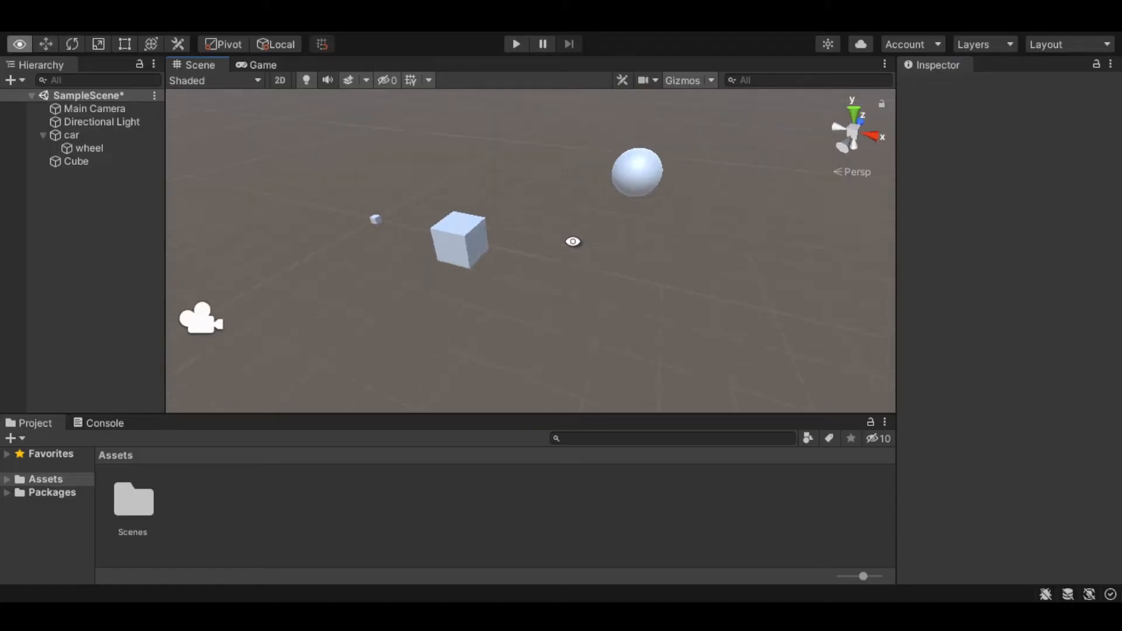
{"action": "middle_click_drag", "start_coordinate": [672, 231], "coordinate": [630, 250]}
{"action": "left_click", "coordinate": [76, 145]}
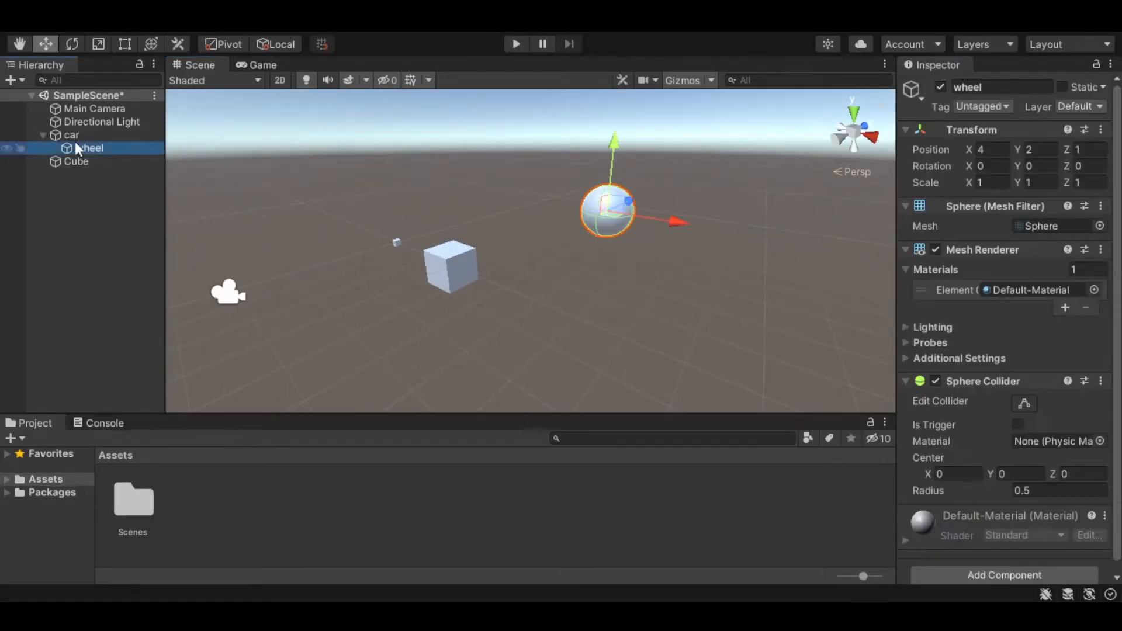
{"action": "left_click", "coordinate": [993, 150]}
{"action": "type", "text": "0"}
{"action": "left_click", "coordinate": [1043, 150]}
{"action": "type", "text": "0"}
{"action": "left_click", "coordinate": [1084, 149]}
{"action": "type", "text": "0"}
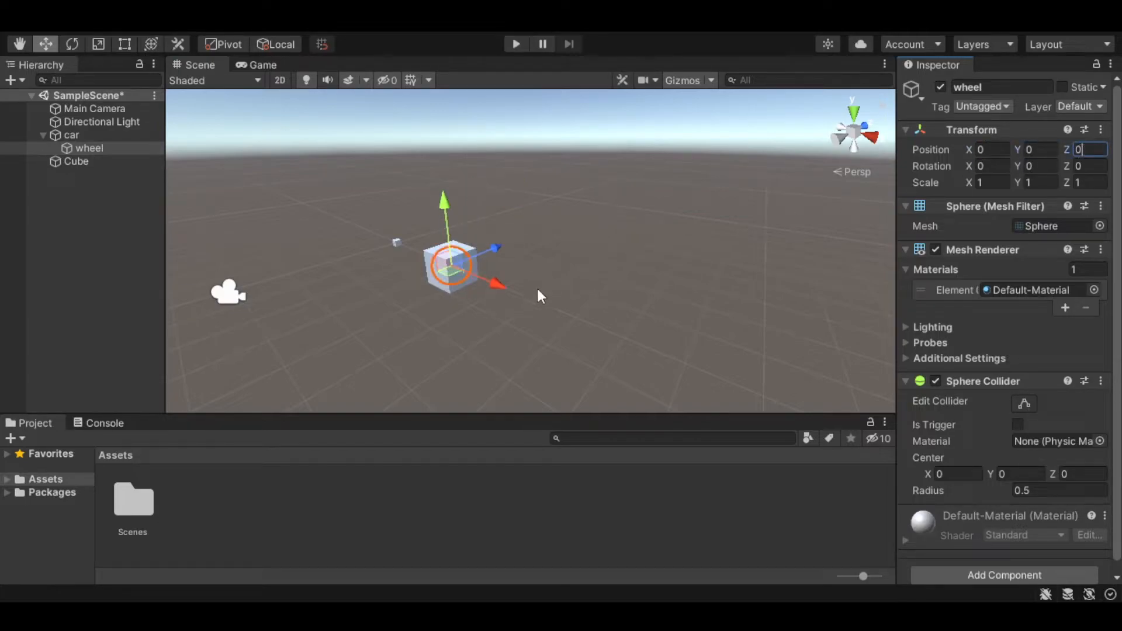
Set the car's X position to 0, compare it with the small Cube at the origin, and undo the move
{"action": "left_click_drag", "start_coordinate": [448, 305], "coordinate": [537, 308], "text": "alt"}
{"action": "middle_click_drag", "start_coordinate": [470, 308], "coordinate": [571, 298]}
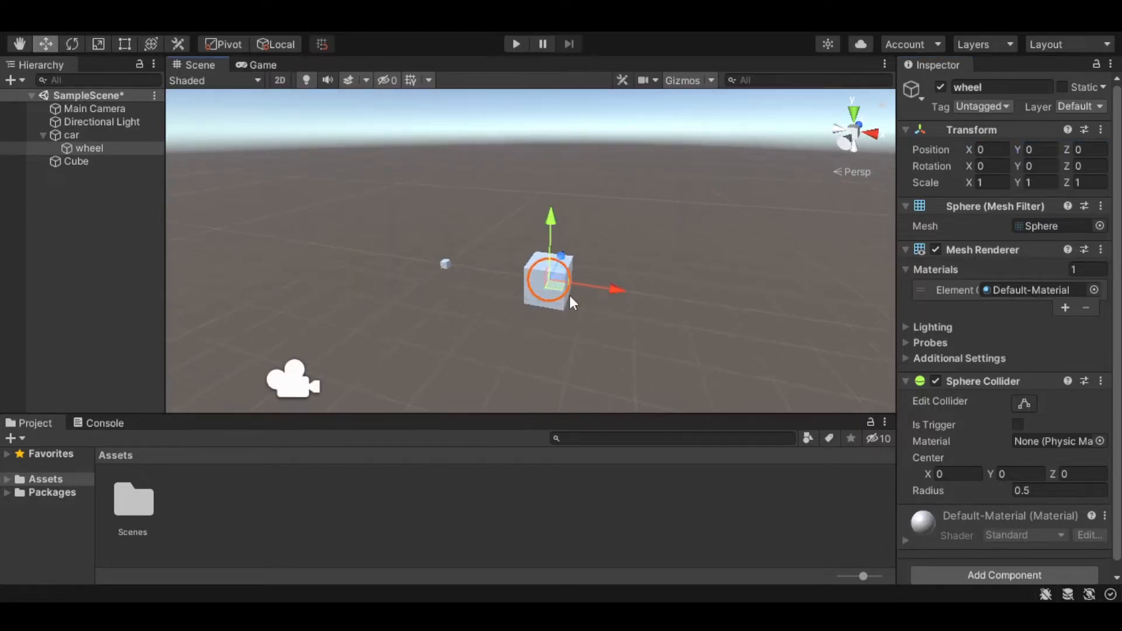
{"action": "scroll", "coordinate": [669, 304], "scroll_direction": "up", "scroll_amount": 5}
{"action": "scroll", "coordinate": [669, 304], "scroll_direction": "up", "scroll_amount": 2}
{"action": "middle_click_drag", "start_coordinate": [669, 304], "coordinate": [643, 283]}
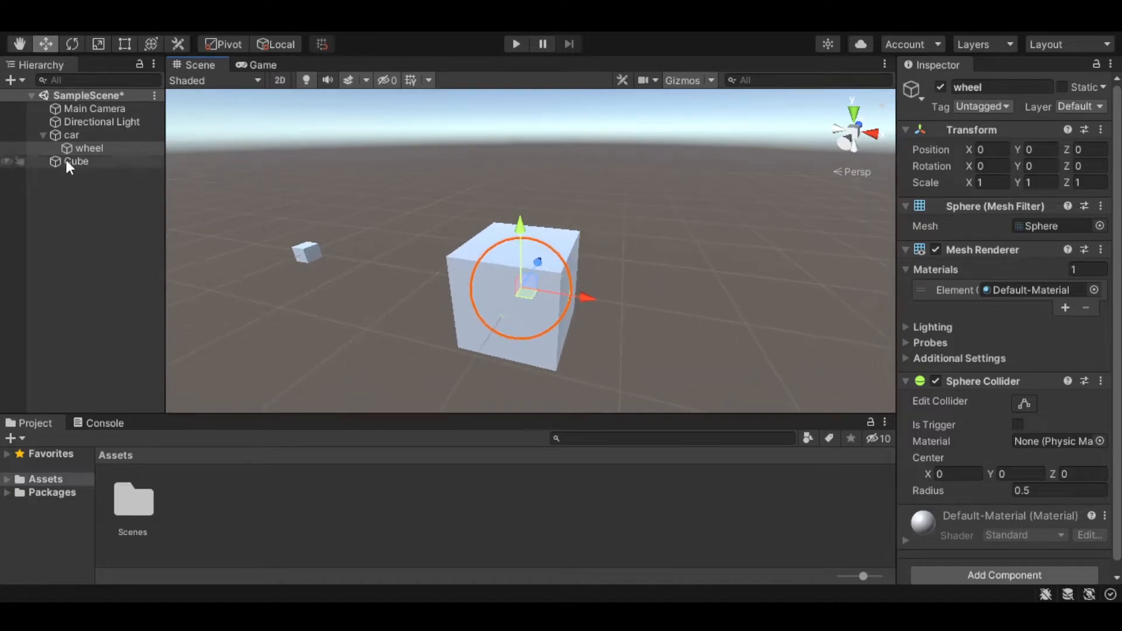
{"action": "left_click", "coordinate": [71, 135]}
{"action": "left_click", "coordinate": [989, 149]}
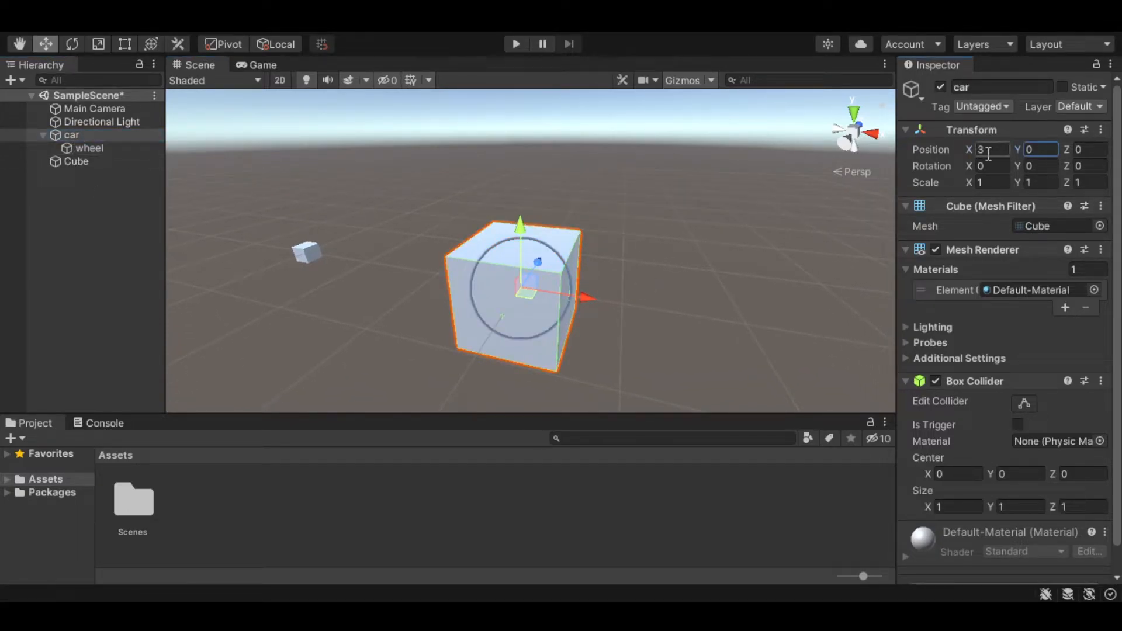
{"action": "type", "text": "0"}
{"action": "right_click_drag", "start_coordinate": [300, 320], "coordinate": [473, 325]}
{"action": "scroll", "coordinate": [450, 322], "scroll_direction": "down", "scroll_amount": 3}
{"action": "middle_click_drag", "start_coordinate": [423, 318], "coordinate": [476, 294]}
{"action": "left_click", "coordinate": [545, 298]}
{"action": "left_click_drag", "start_coordinate": [544, 298], "coordinate": [418, 316], "text": "alt"}
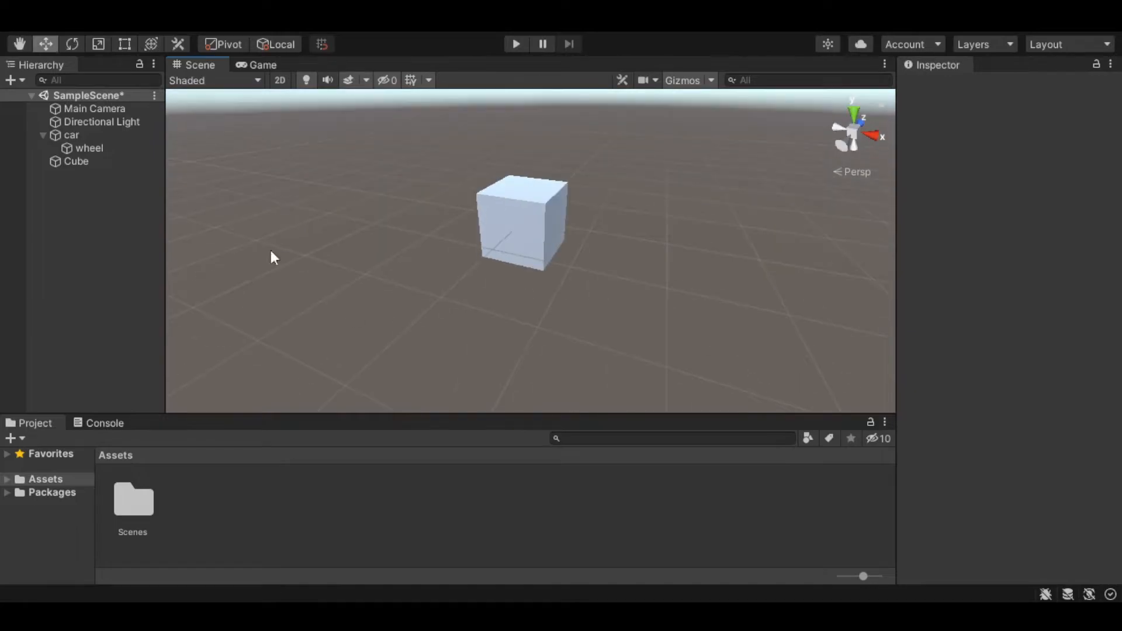
{"action": "key", "text": "ctrl+z"}
{"action": "key", "text": "ctrl+z"}
Delete the small Cube that marks the world origin
{"action": "left_click", "coordinate": [96, 161]}
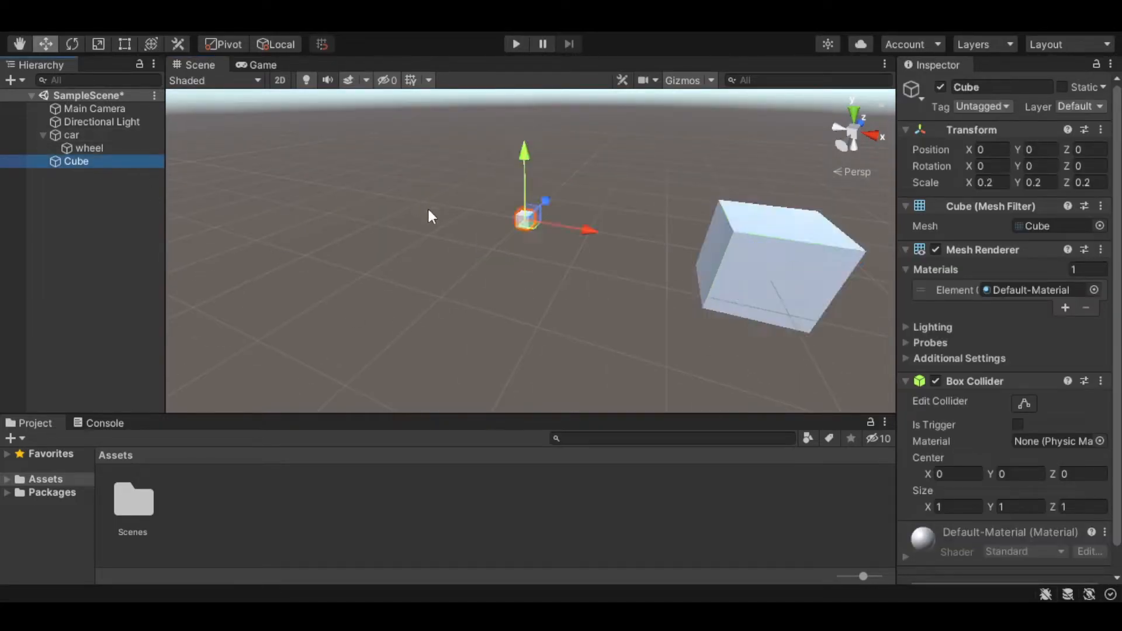
{"action": "key", "text": "Delete"}
{"action": "middle_click_drag", "start_coordinate": [662, 267], "coordinate": [495, 267]}
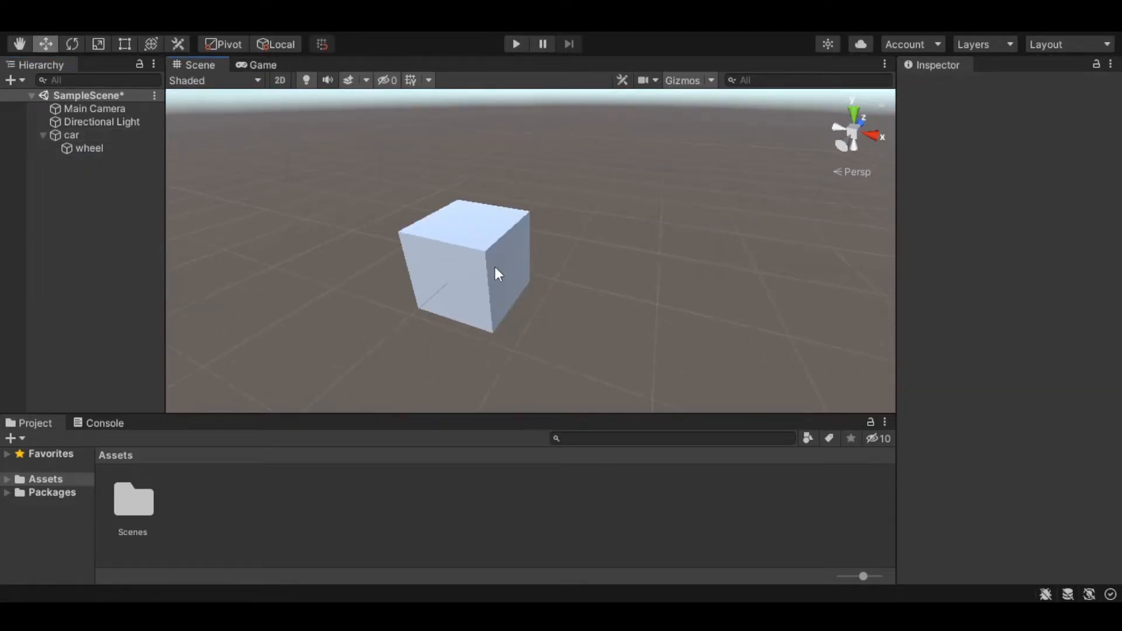
Set the X position of the car to 4
{"action": "left_click", "coordinate": [495, 267]}
{"action": "left_click", "coordinate": [987, 149]}
{"action": "type", "text": "4"}
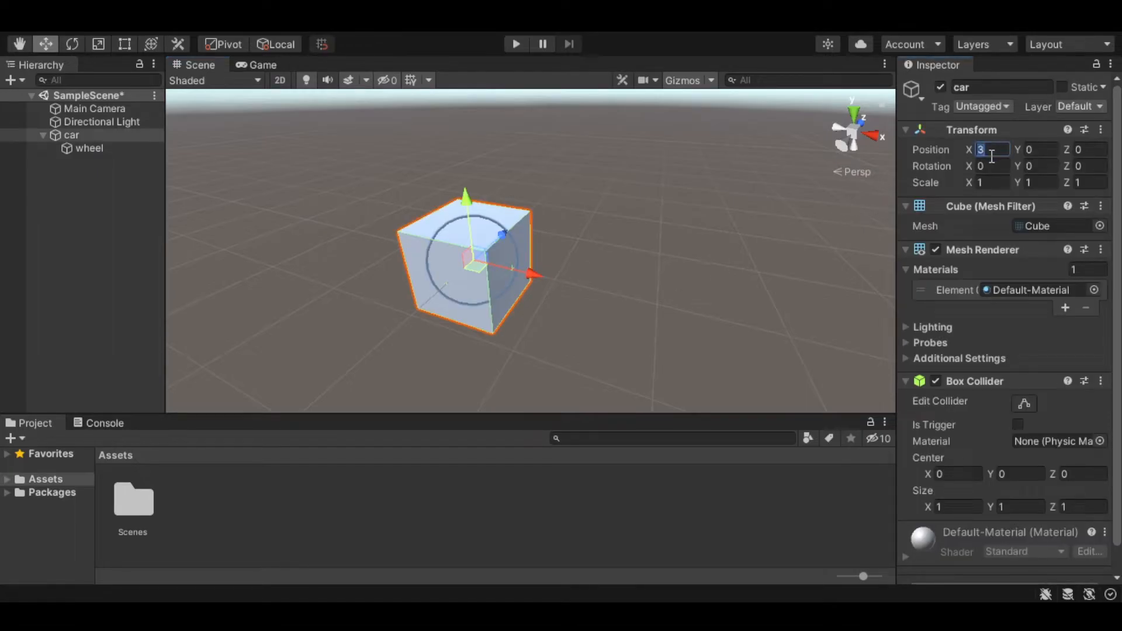
{"action": "key", "text": "Tab"}
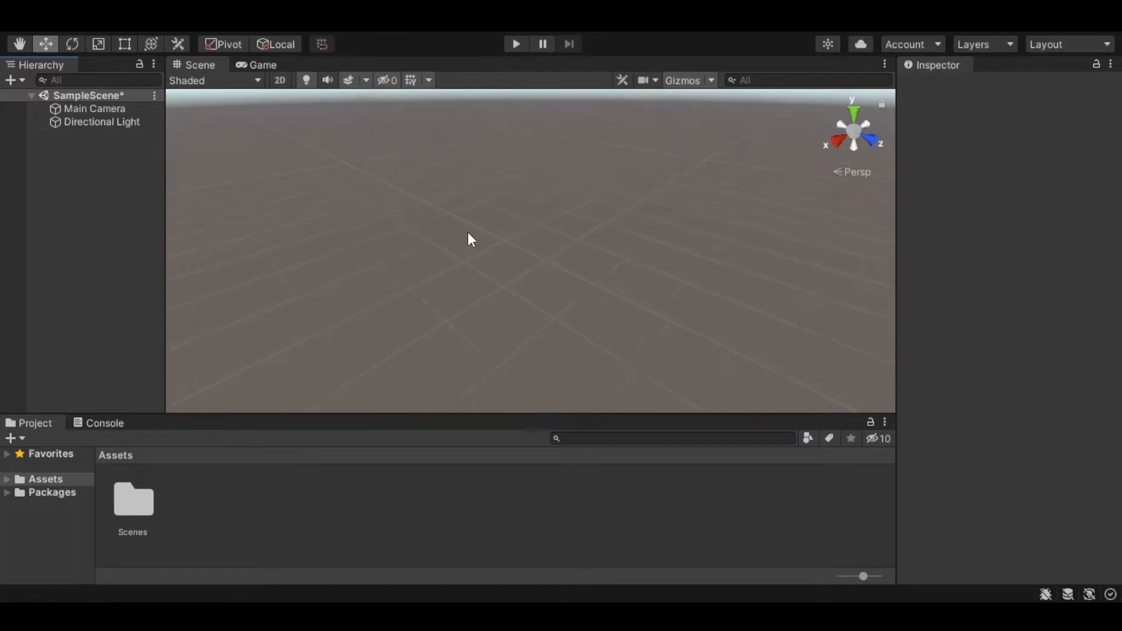
Add a cube with its default name to the emptied scene and frame it in the Scene view
{"action": "middle_click_drag", "start_coordinate": [468, 233], "coordinate": [459, 224]}
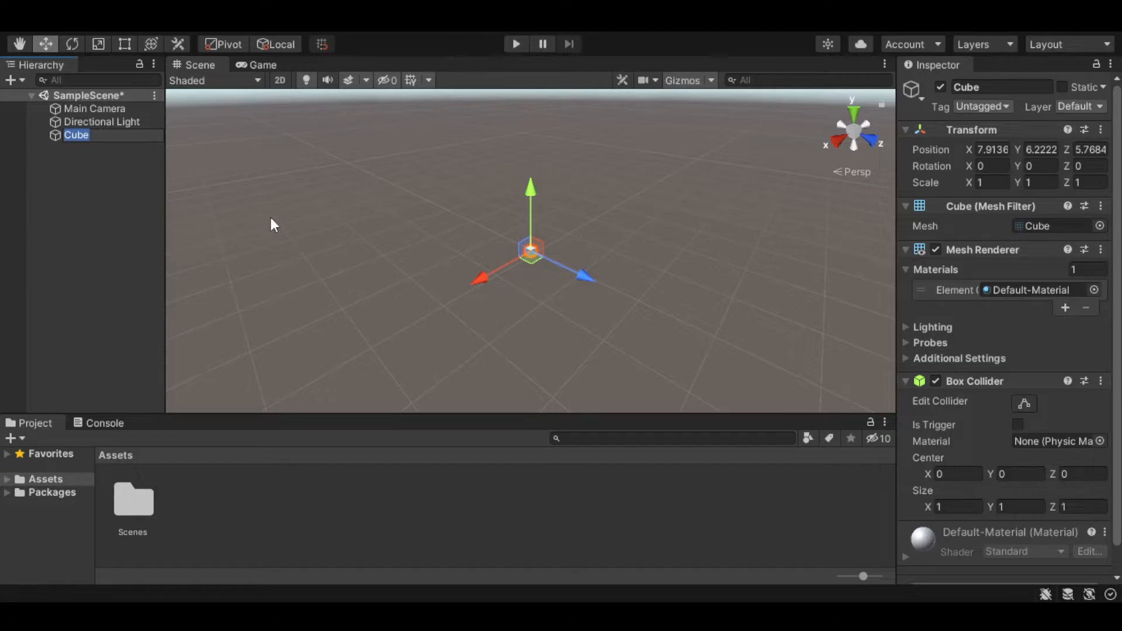
{"action": "left_click", "coordinate": [273, 224]}
{"action": "left_click", "coordinate": [103, 138]}
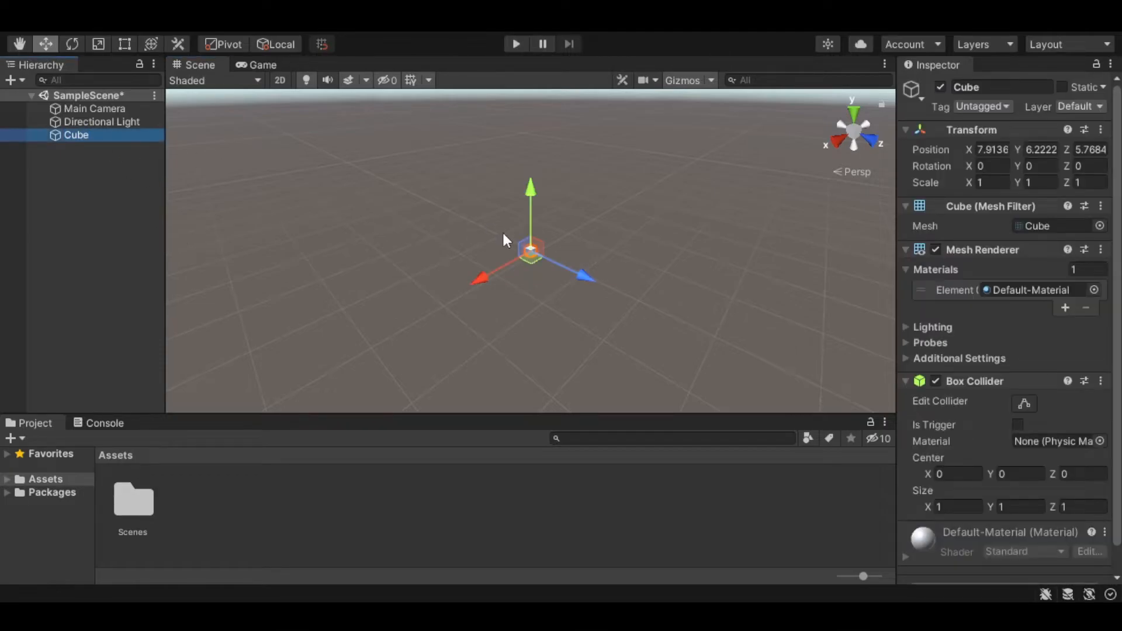
{"action": "key", "text": "f"}
{"action": "left_click", "coordinate": [748, 262]}
{"action": "scroll", "coordinate": [748, 262], "scroll_direction": "down", "scroll_amount": 3}
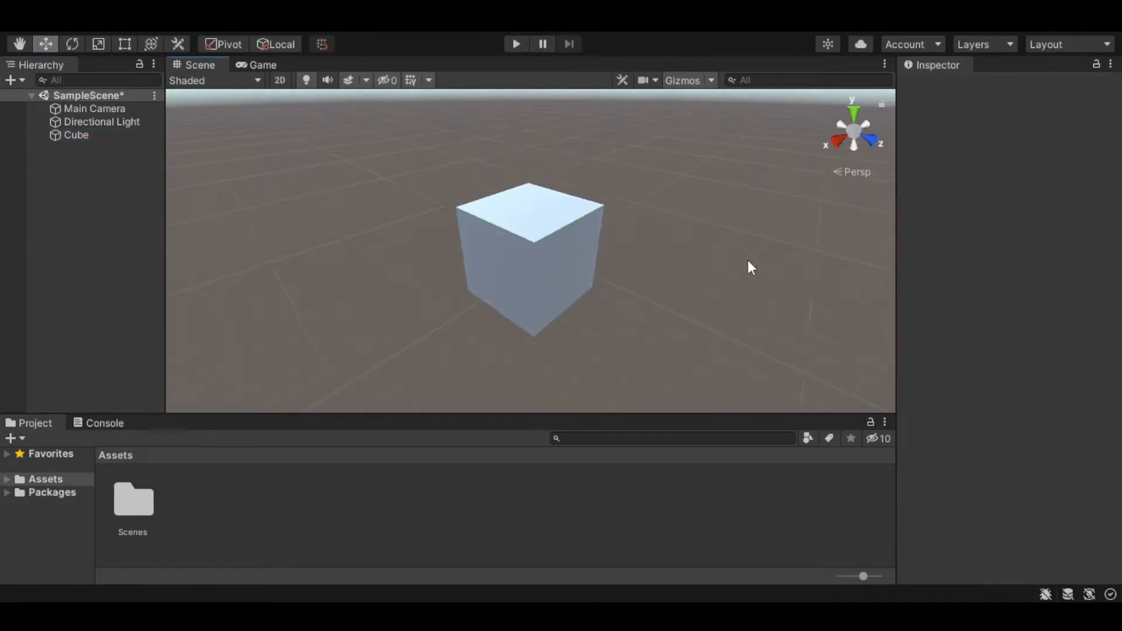
Inspect the Cube and the Directional Light, and view the cube's lit faces from another angle
{"action": "left_click", "coordinate": [584, 253]}
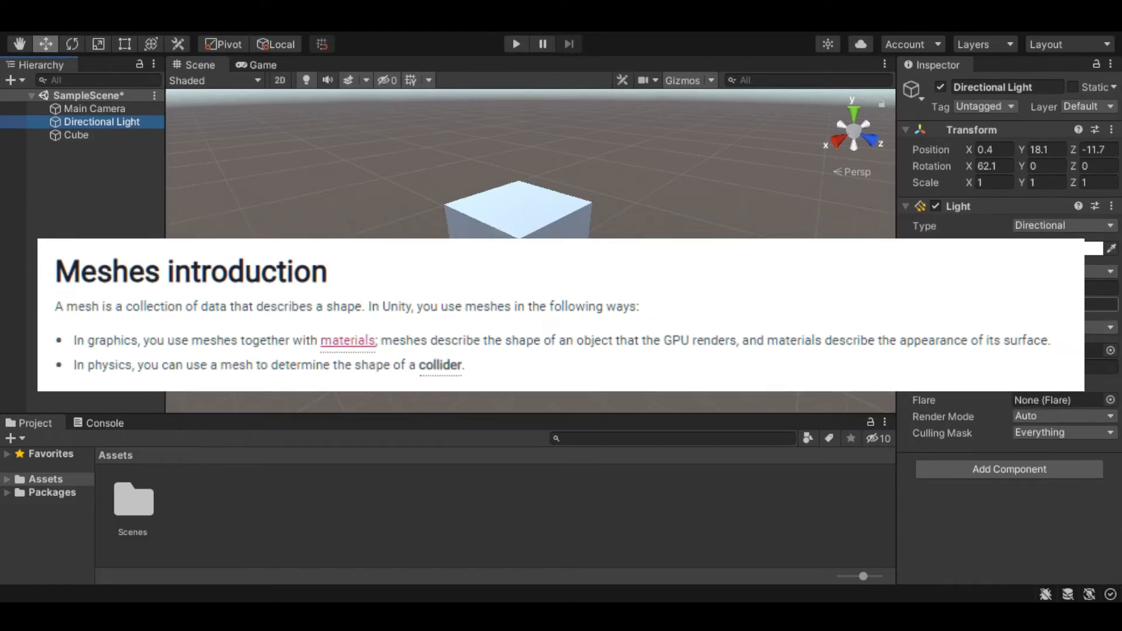
{"action": "mouse_move", "coordinate": [935, 288]}
{"action": "left_mouse_down"}
{"action": "mouse_move", "coordinate": [914, 288]}
{"action": "mouse_move", "coordinate": [935, 288]}
{"action": "left_mouse_up"}
{"action": "left_click", "coordinate": [628, 319]}
{"action": "left_click_drag", "start_coordinate": [622, 319], "coordinate": [549, 279], "text": "alt"}
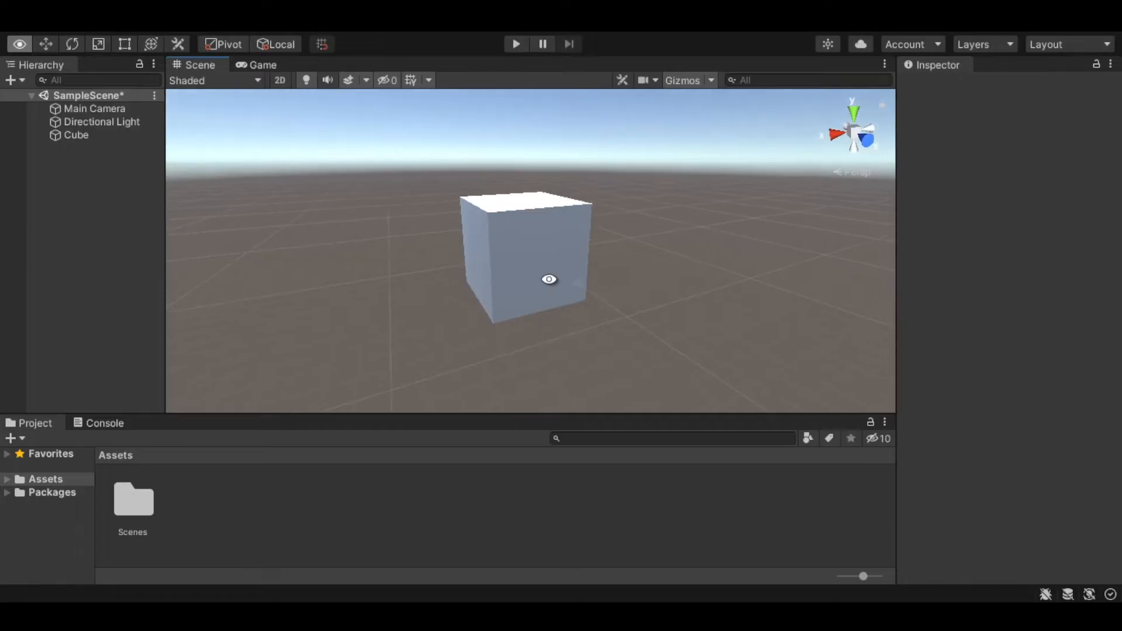
{"action": "left_click_drag", "start_coordinate": [549, 279], "coordinate": [561, 265], "text": "alt"}
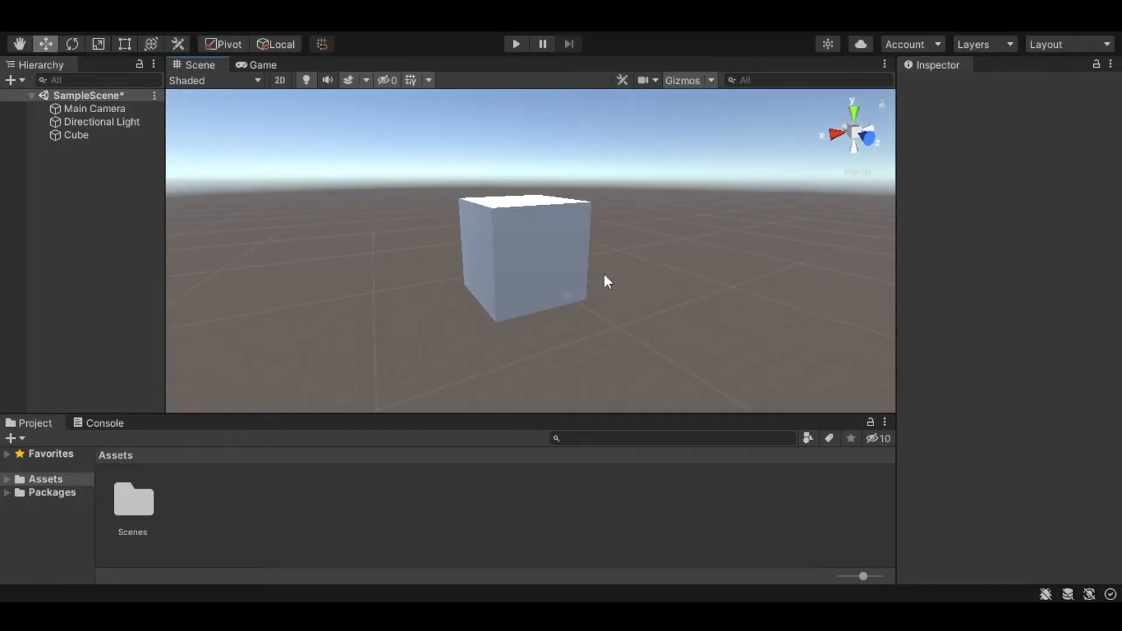
Select the Cube and strip its Box Collider, leaving the Mesh Filter and Mesh Renderer components
{"action": "left_click", "coordinate": [117, 134]}
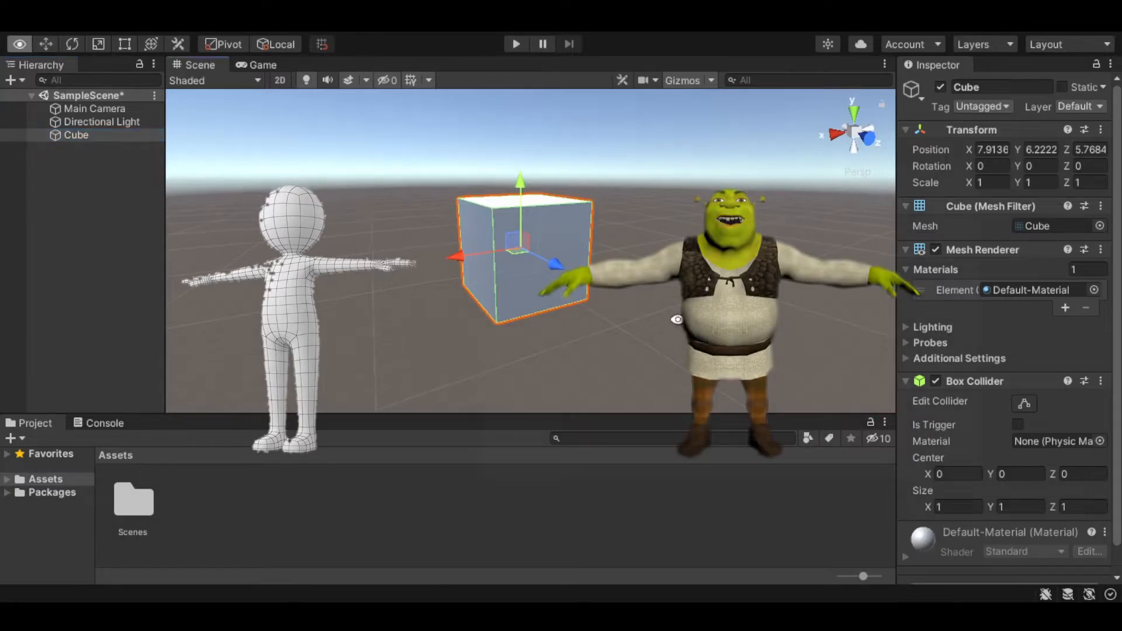
{"action": "left_click_drag", "start_coordinate": [676, 318], "coordinate": [682, 323], "text": "alt"}
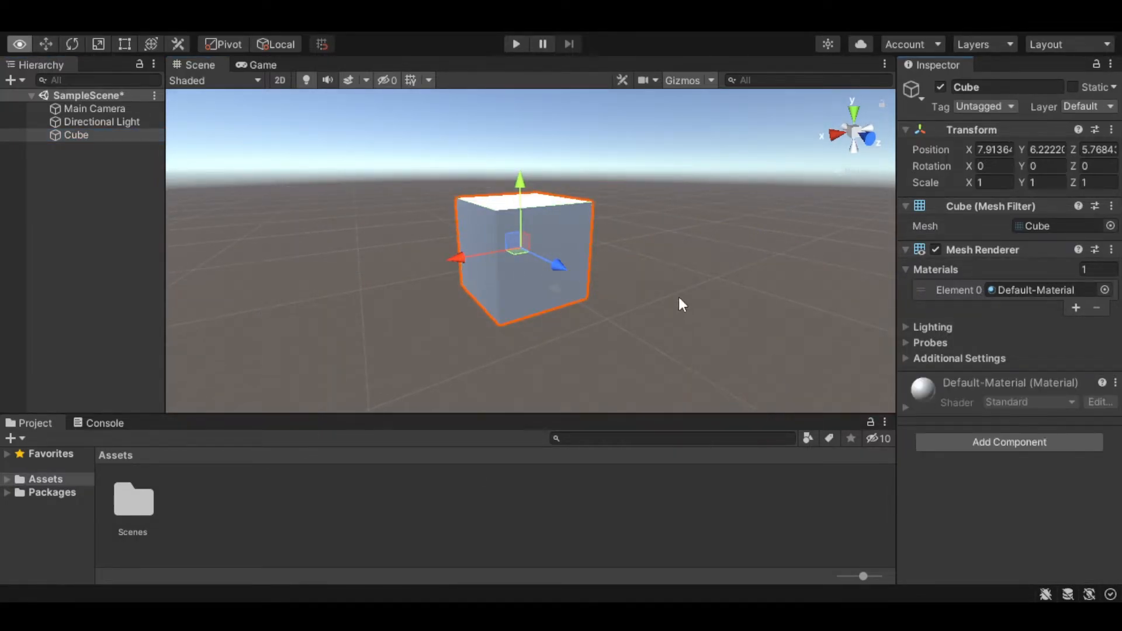
{"action": "mouse_move", "coordinate": [679, 297]}
{"action": "right_mouse_down"}
{"action": "mouse_move", "coordinate": [680, 314]}
{"action": "mouse_move", "coordinate": [677, 304]}
{"action": "right_mouse_up"}
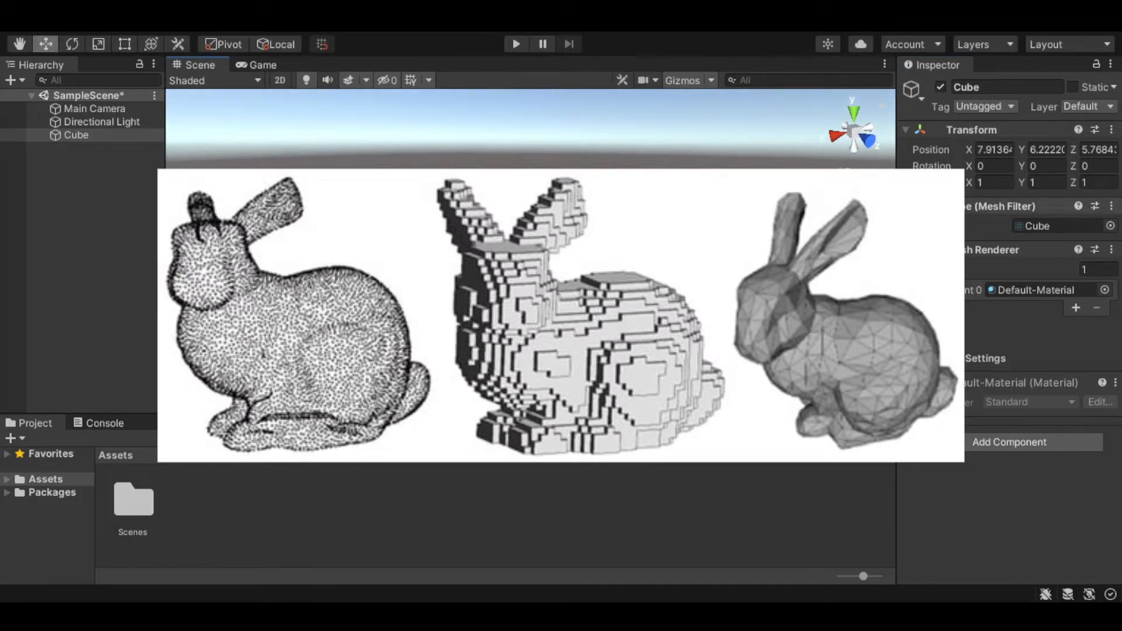
{"action": "key", "text": "q"}
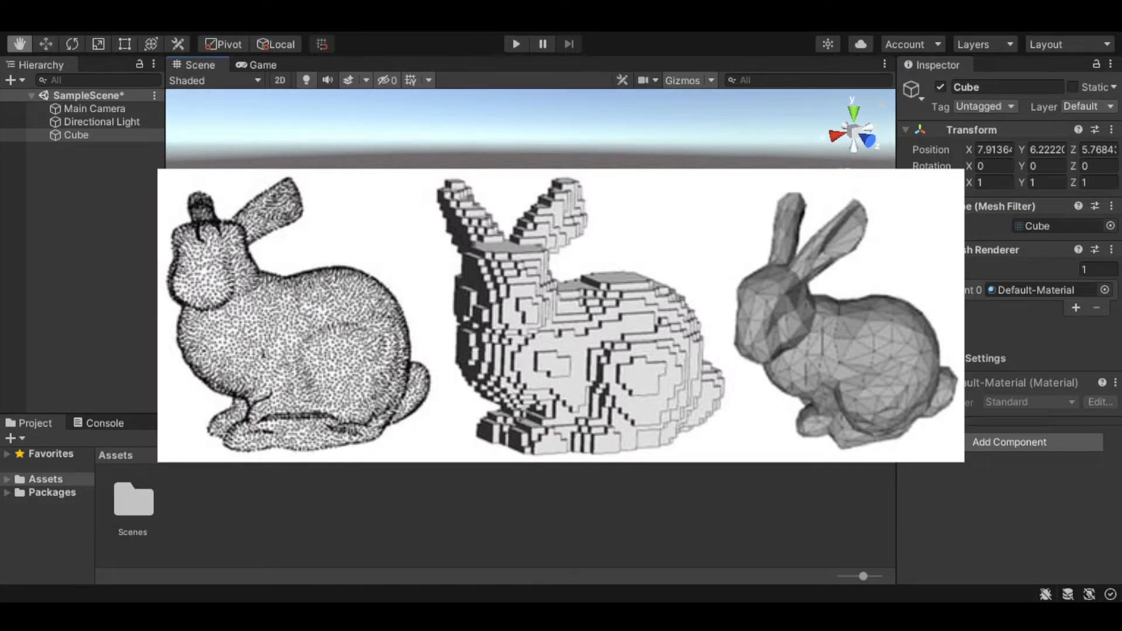
{"action": "key", "text": "w"}
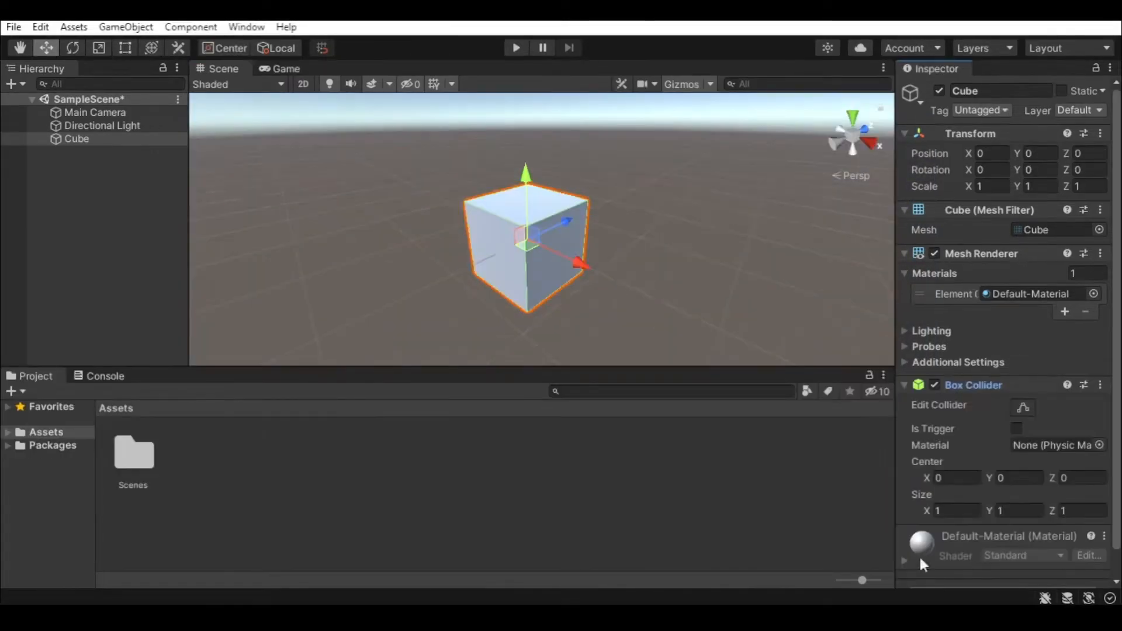
Remove the Box Collider component from the Cube at the world origin
{"action": "left_click", "coordinate": [274, 191]}
{"action": "left_click", "coordinate": [76, 139]}
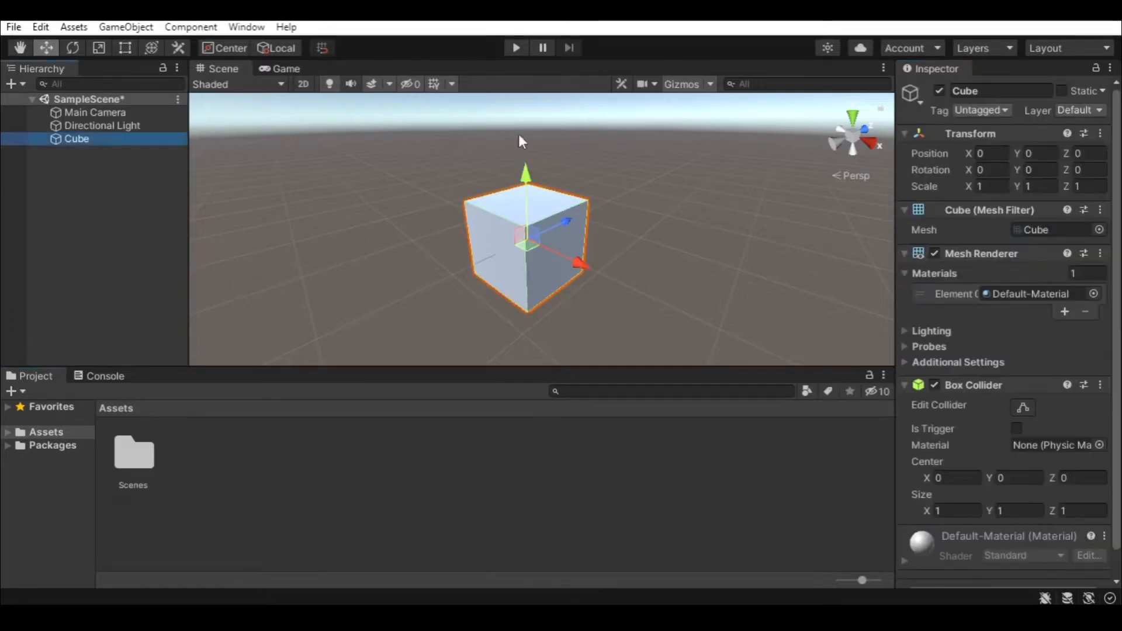
{"action": "left_click", "coordinate": [1100, 385]}
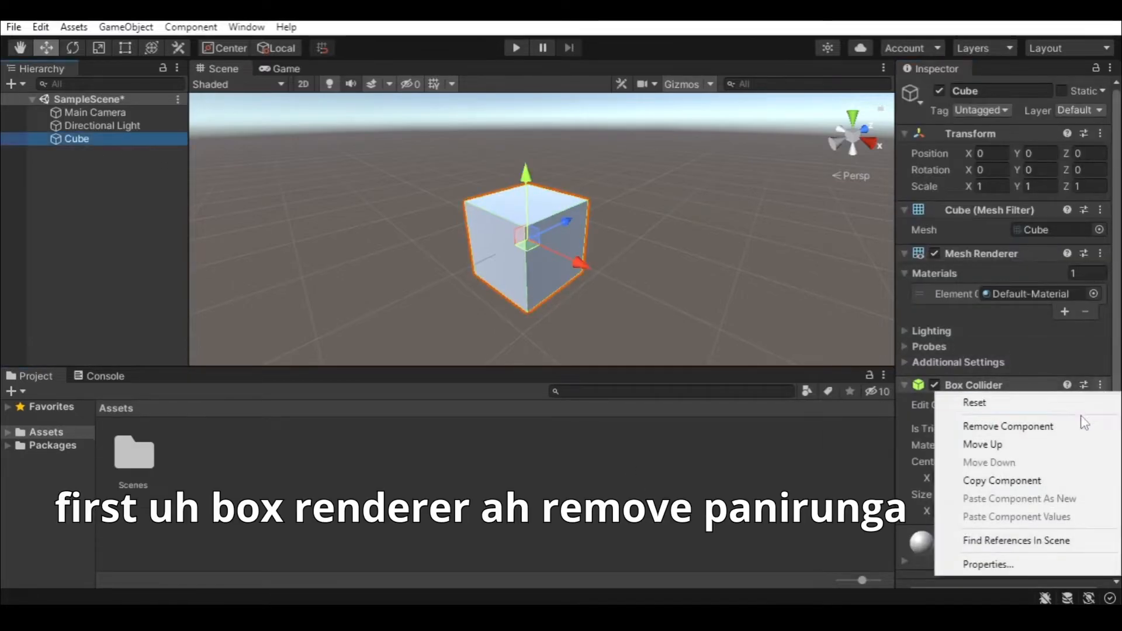
{"action": "left_click", "coordinate": [1075, 426]}
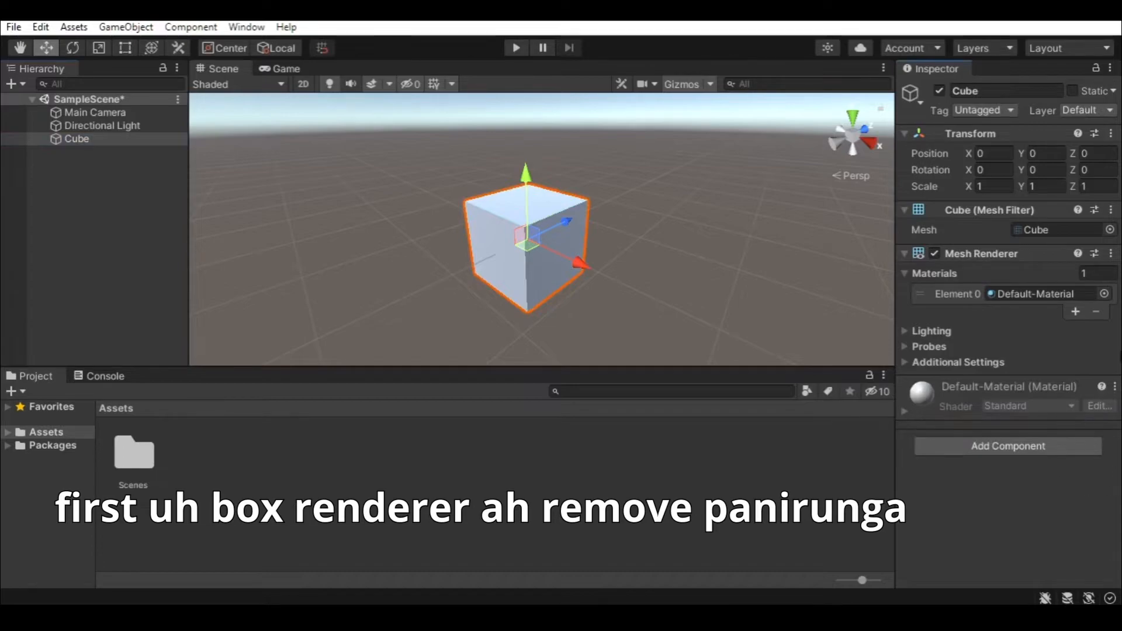
{"action": "middle_click_drag", "start_coordinate": [663, 241], "coordinate": [692, 245]}
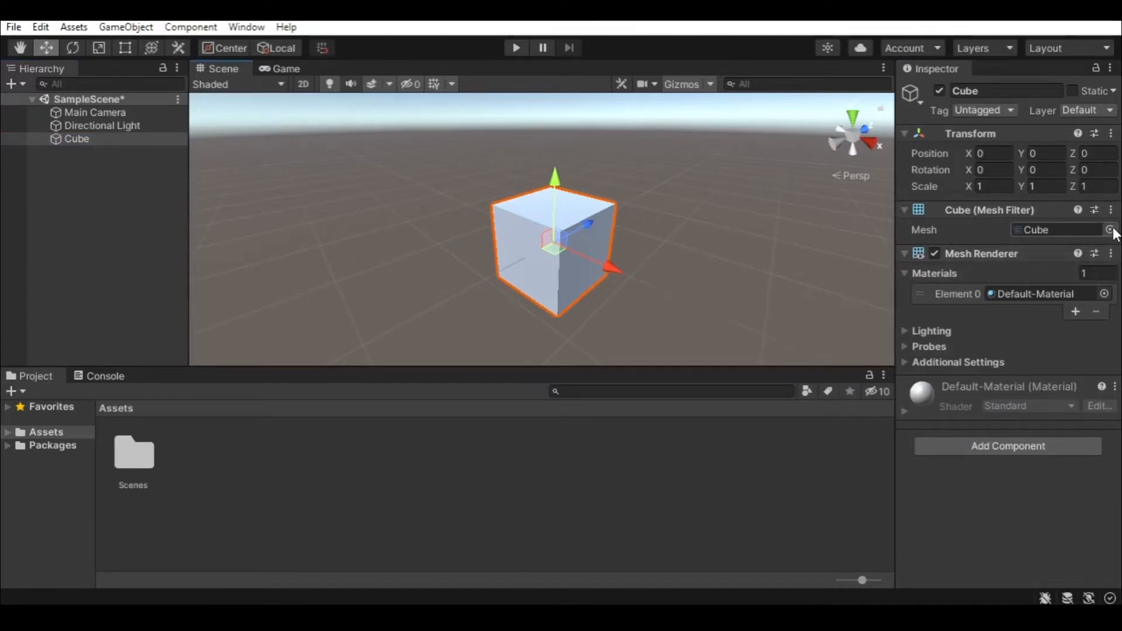
Try the Cylinder, Plane, Sphere and Quad meshes on the Cube's Mesh Filter, and settle on Capsule
{"action": "left_click", "coordinate": [1110, 229]}
{"action": "left_click_drag", "start_coordinate": [886, 208], "coordinate": [681, 268]}
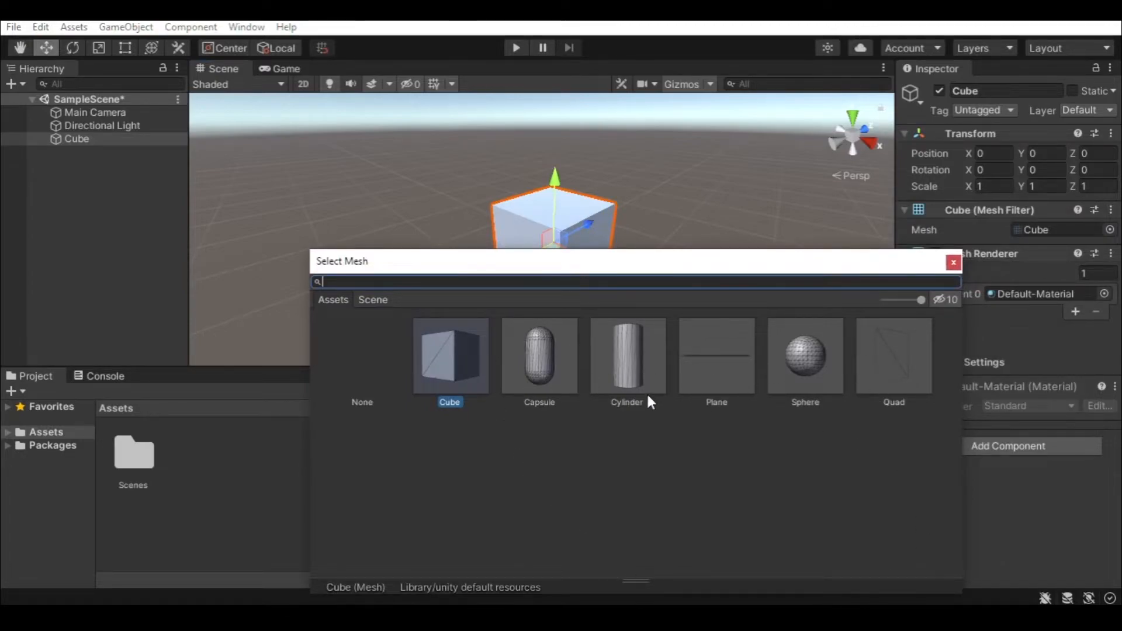
{"action": "left_click", "coordinate": [539, 359]}
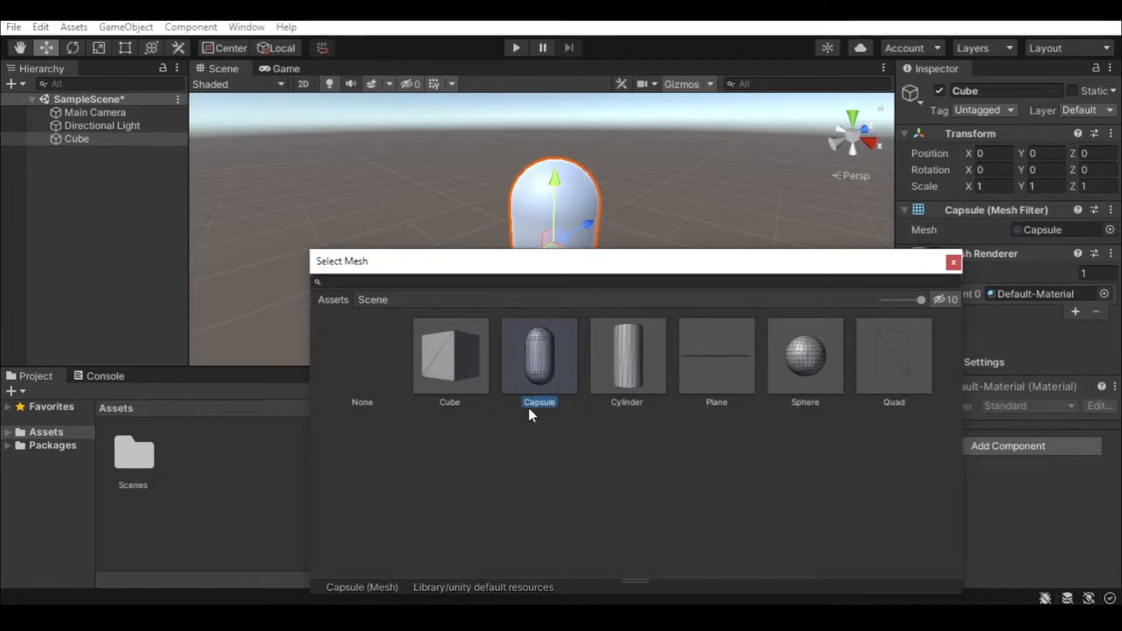
{"action": "left_click", "coordinate": [651, 360]}
{"action": "left_click", "coordinate": [736, 358]}
{"action": "left_click", "coordinate": [825, 359]}
{"action": "left_click", "coordinate": [882, 357]}
{"action": "left_click", "coordinate": [808, 363]}
{"action": "double_click", "coordinate": [540, 356]}
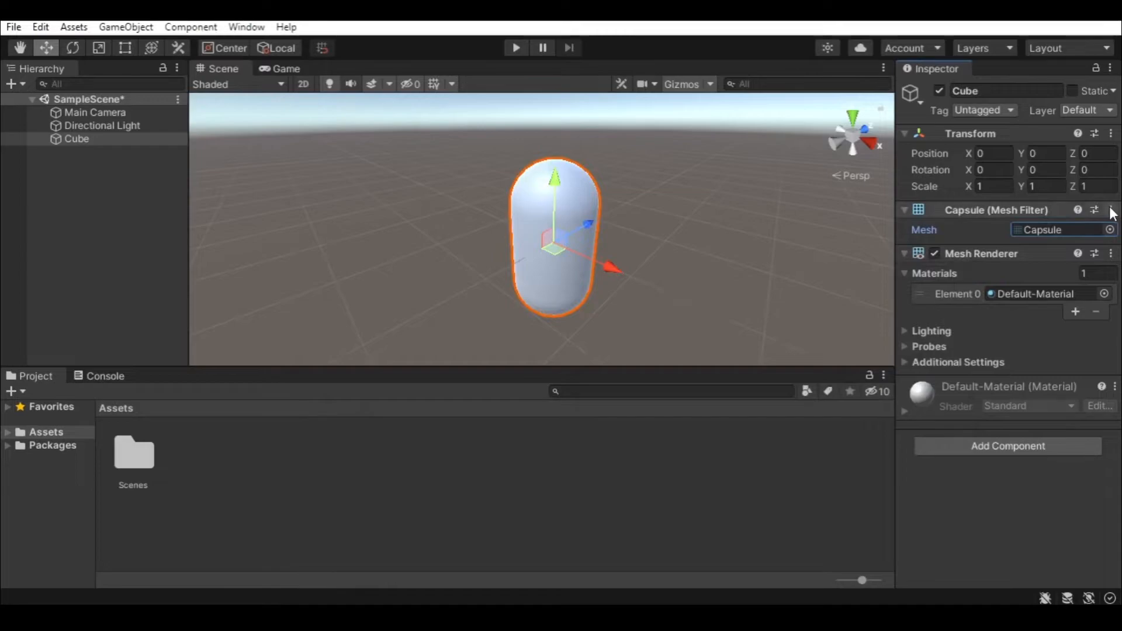
Try removing the Cube's Mesh Filter component, and undo back to the original cube mesh
{"action": "left_click", "coordinate": [1110, 211]}
{"action": "left_click", "coordinate": [1036, 253]}
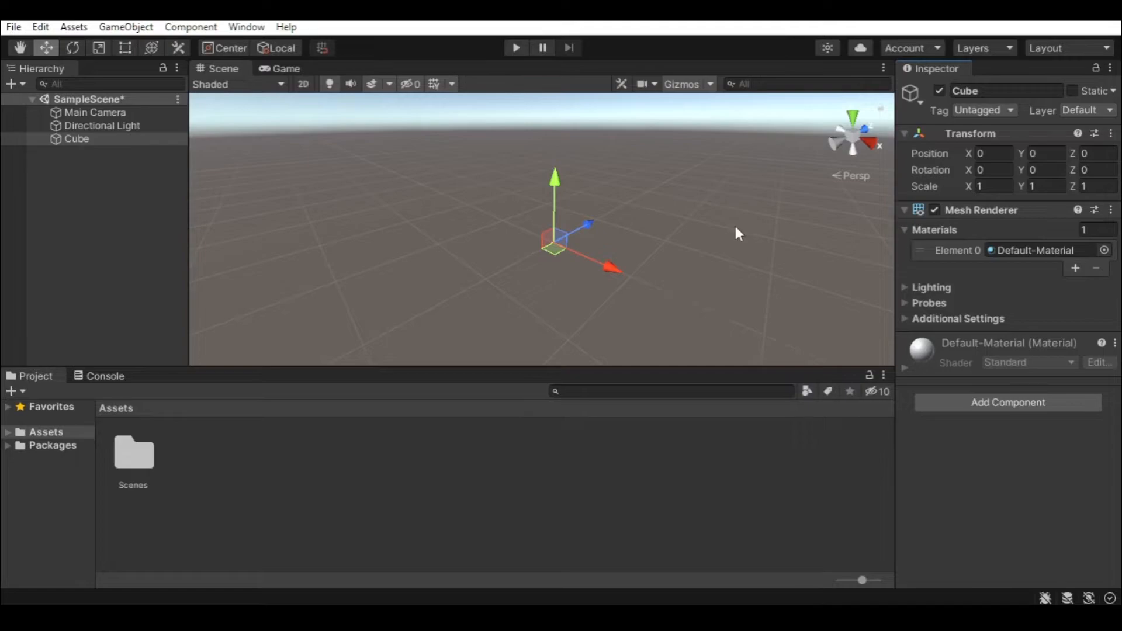
{"action": "key", "text": "ctrl+z"}
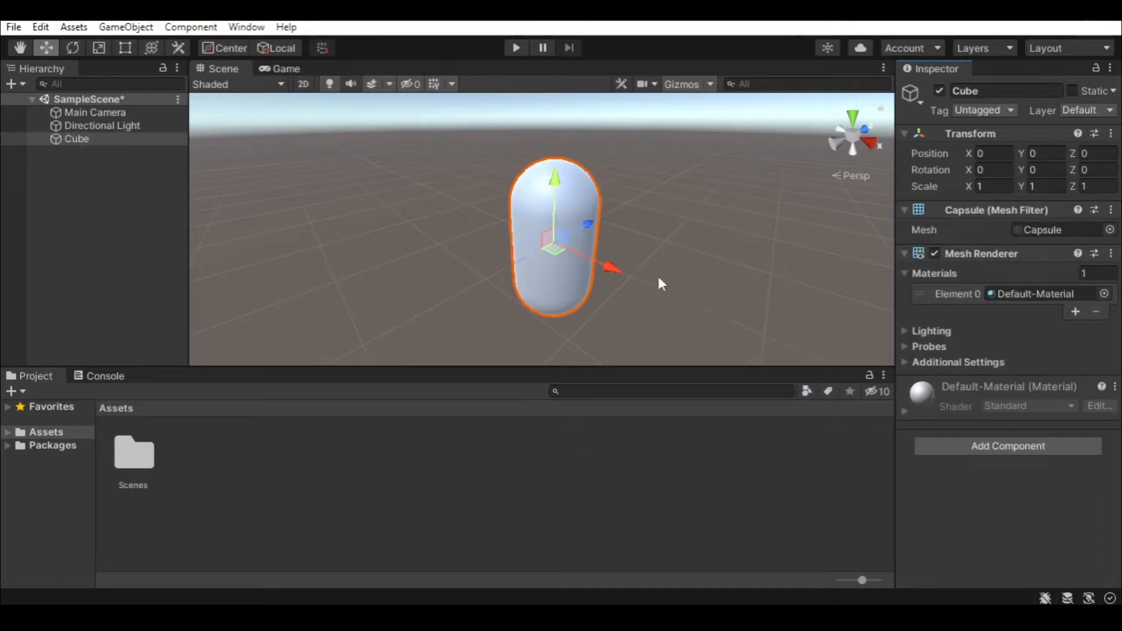
{"action": "scroll", "coordinate": [688, 260], "scroll_direction": "down", "scroll_amount": 3}
{"action": "middle_click_drag", "start_coordinate": [687, 261], "coordinate": [703, 235]}
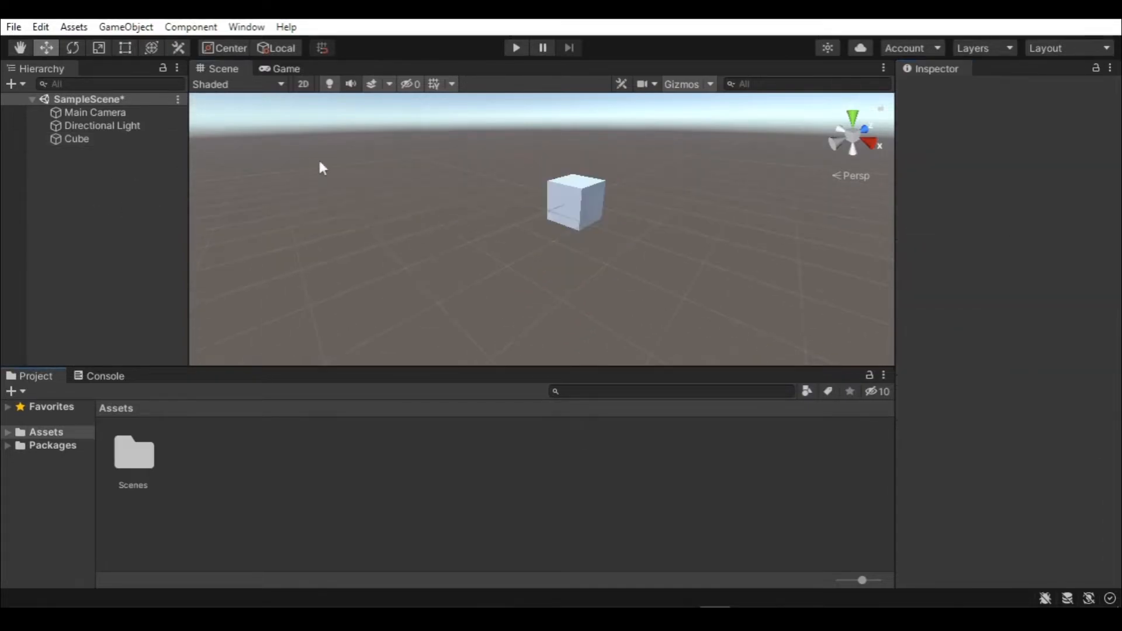
Create an empty game object in the scene and name it ball
{"action": "right_click", "coordinate": [115, 193]}
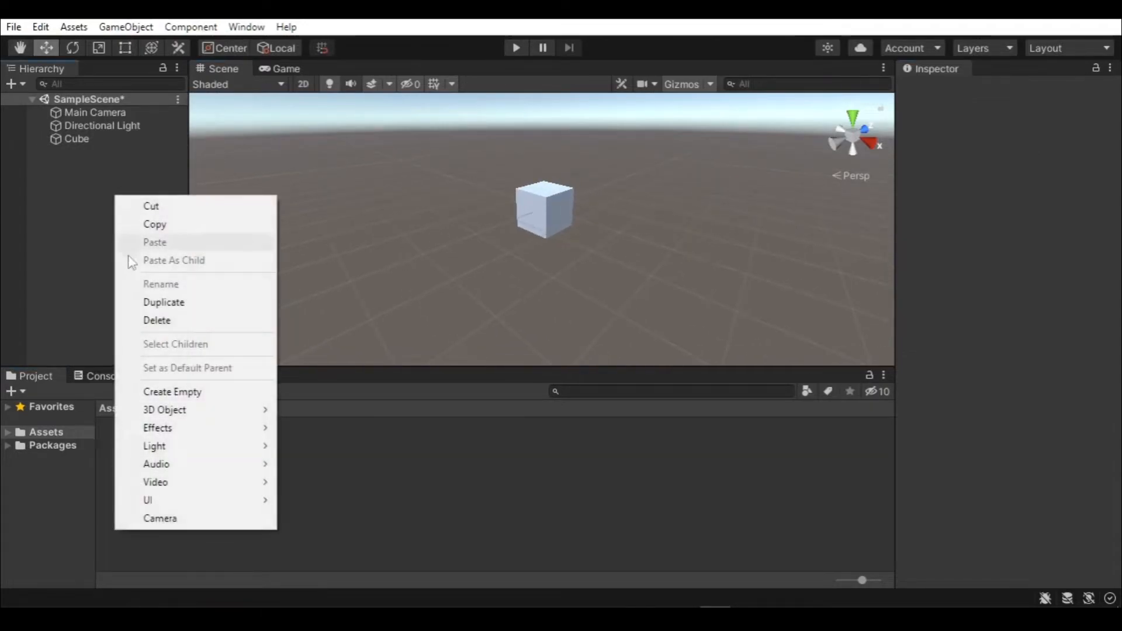
{"action": "left_click", "coordinate": [168, 392]}
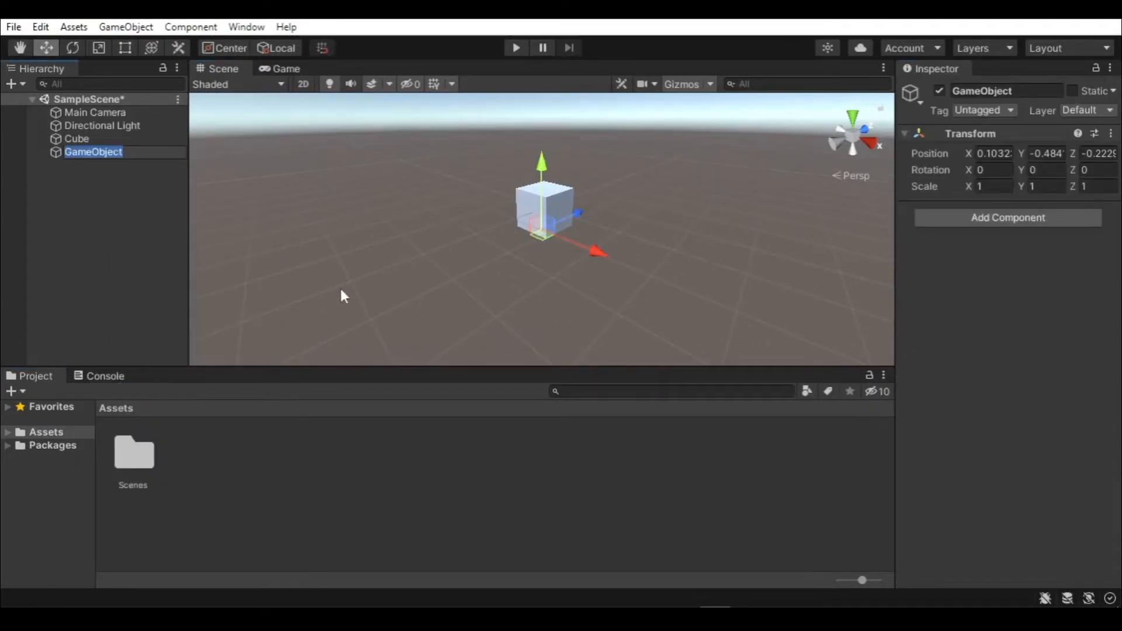
{"action": "type", "text": "ball"}
{"action": "key", "text": "Return"}
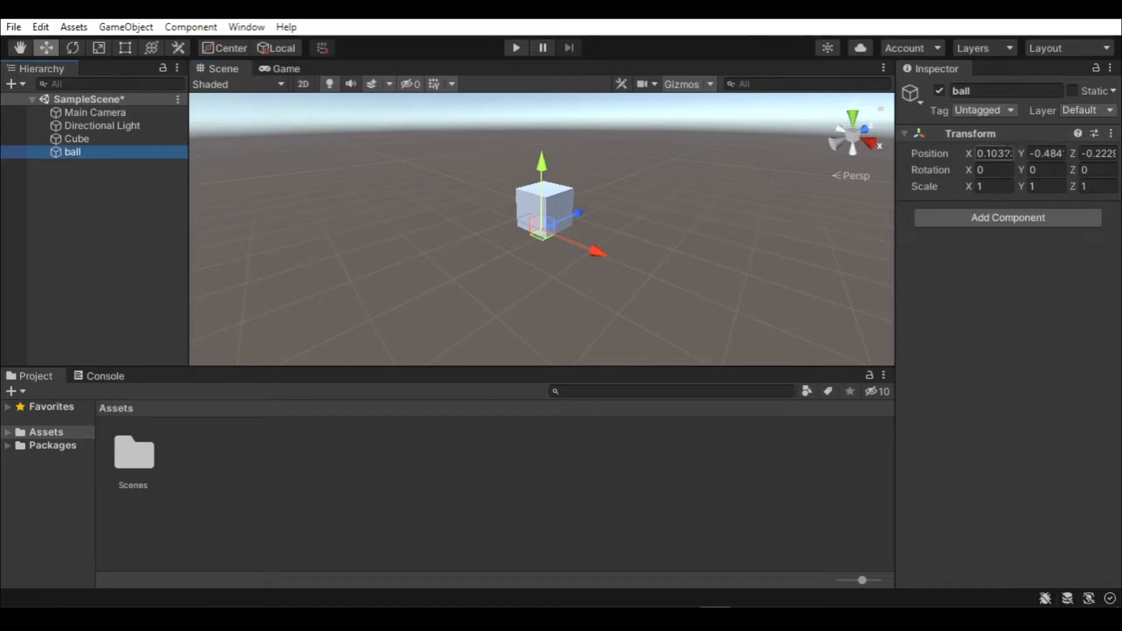
Add a Mesh Filter and a Mesh Renderer component to the ball object
{"action": "left_click", "coordinate": [990, 216]}
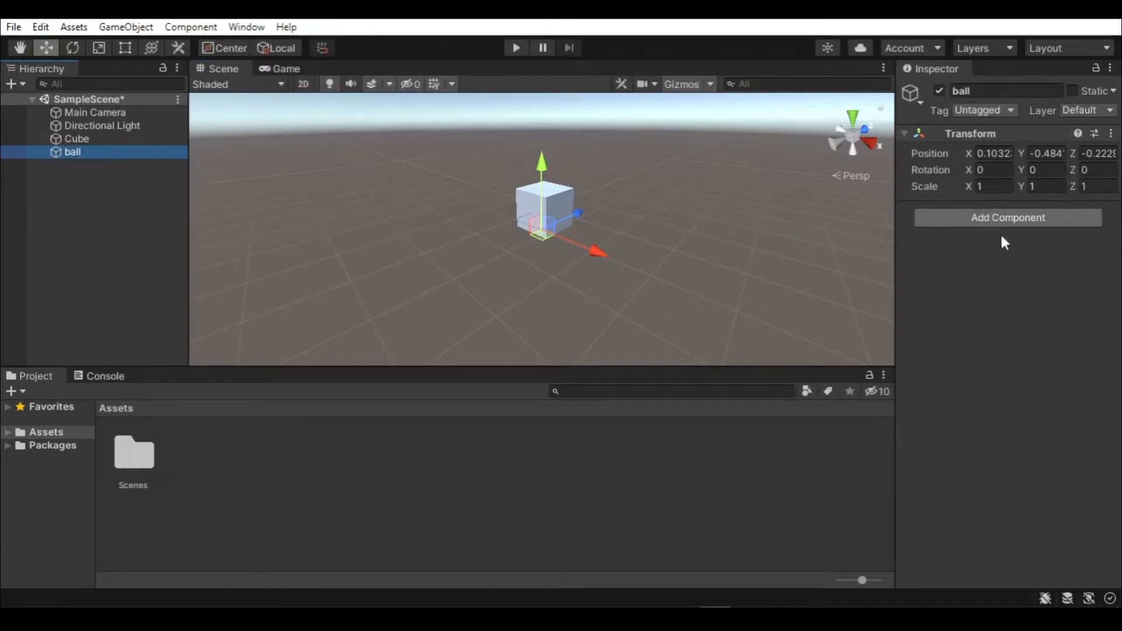
{"action": "type", "text": "mesh"}
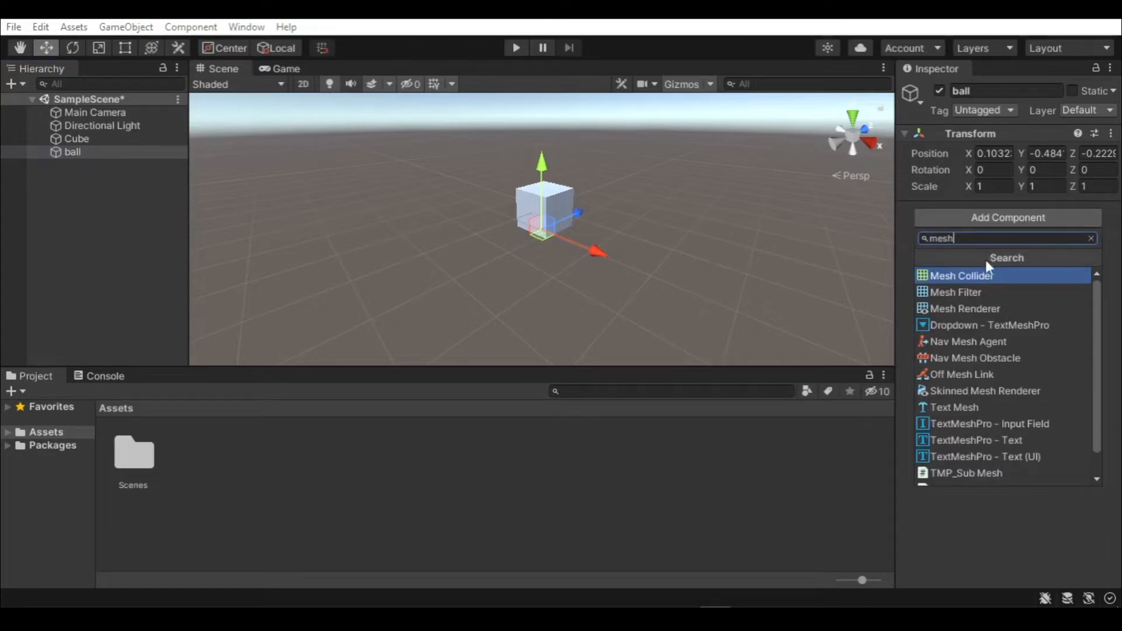
{"action": "left_click", "coordinate": [983, 291]}
{"action": "left_click", "coordinate": [984, 262]}
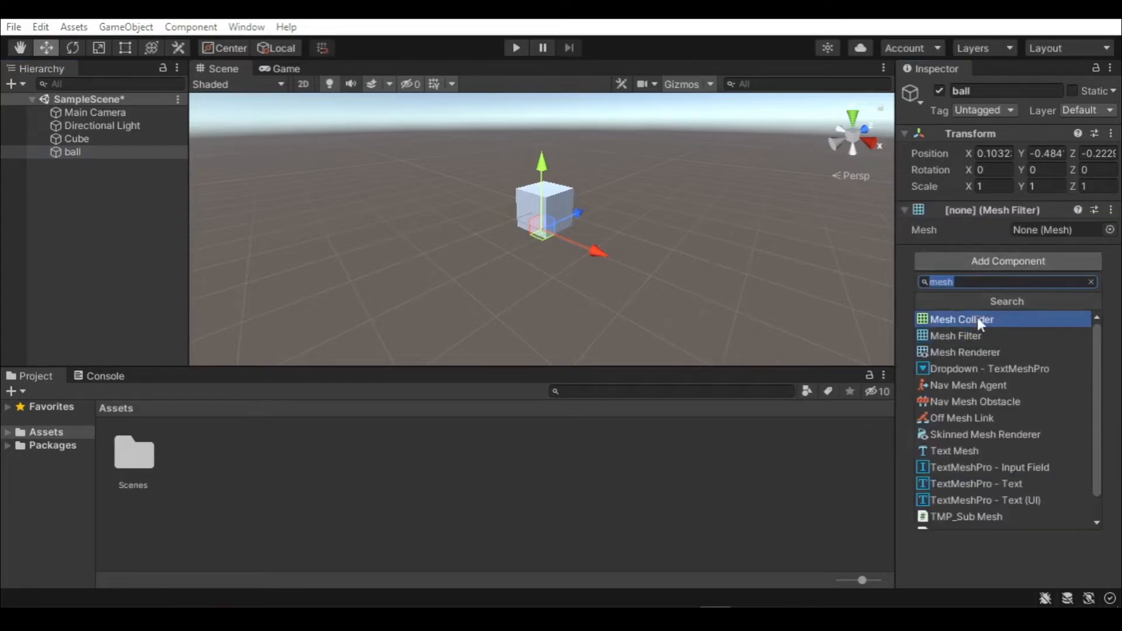
{"action": "left_click", "coordinate": [973, 350]}
Assign the Sphere mesh to the ball and move it beside the Cube, to about Y 0.29 and Z -2.6
{"action": "left_click", "coordinate": [1109, 229]}
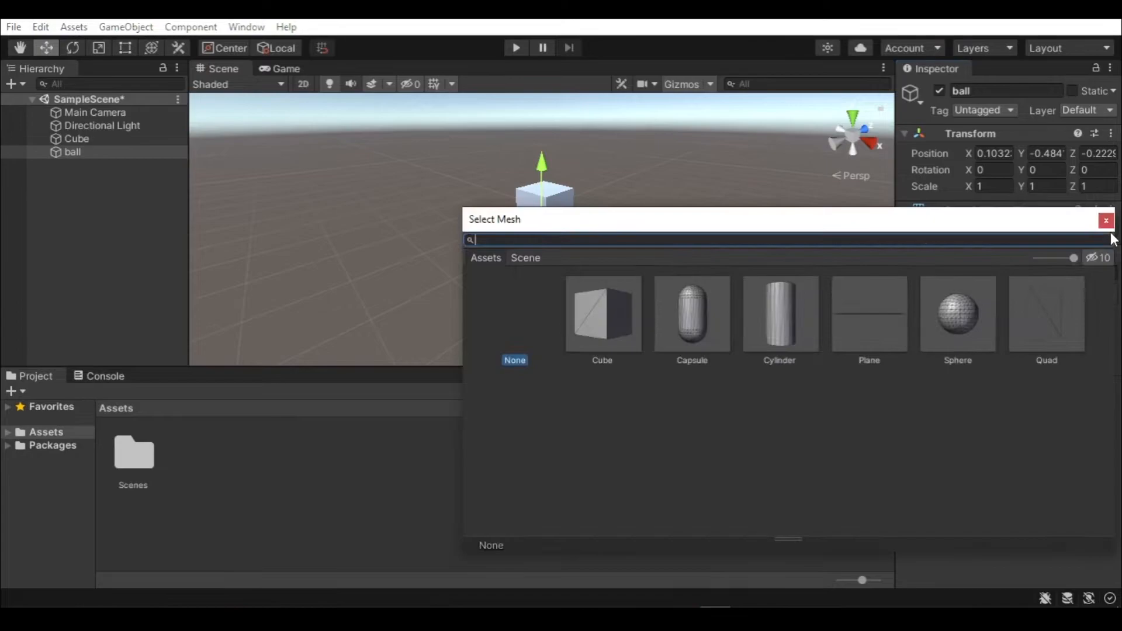
{"action": "double_click", "coordinate": [979, 312]}
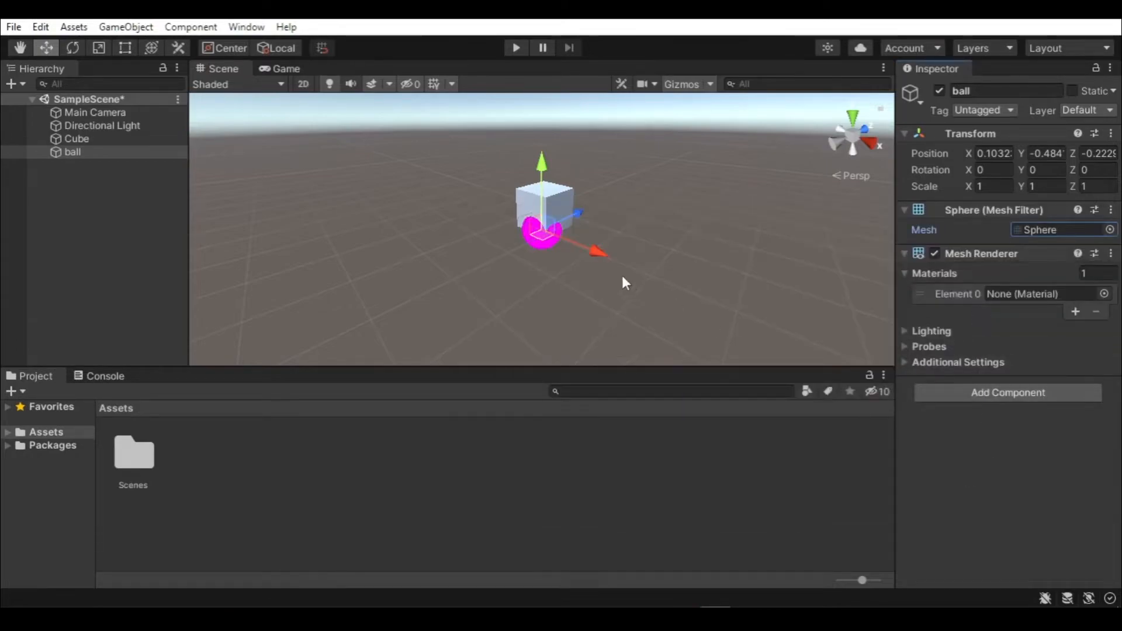
{"action": "left_click_drag", "start_coordinate": [571, 217], "coordinate": [437, 178]}
Examine the ball's surface up close and compare its renderer material with the Cube's
{"action": "middle_click_drag", "start_coordinate": [533, 248], "coordinate": [623, 236]}
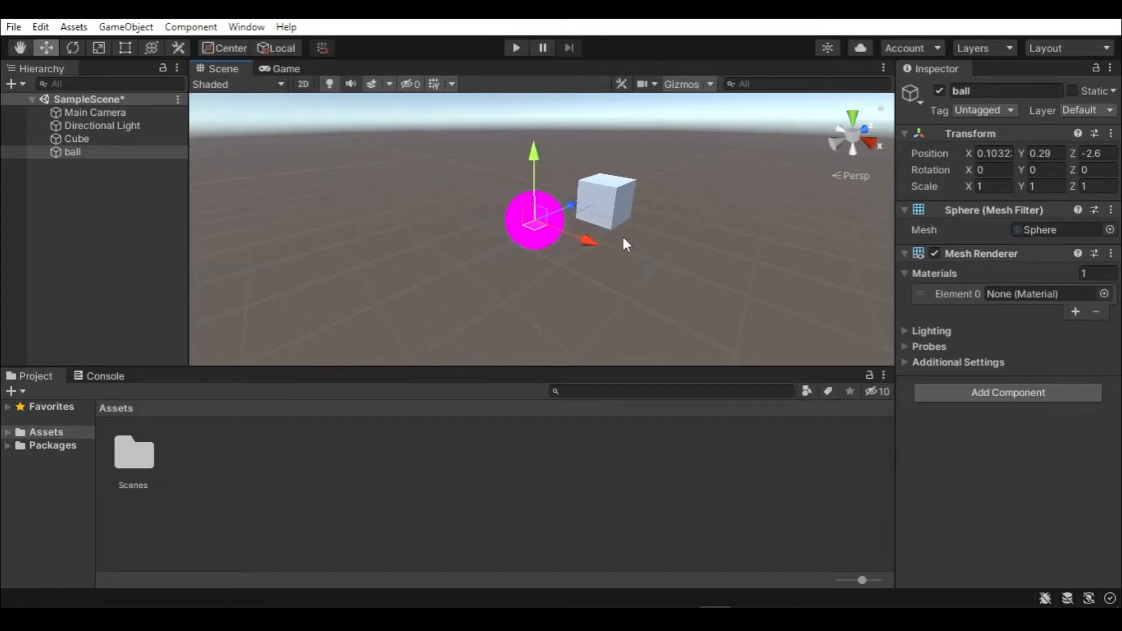
{"action": "scroll", "coordinate": [664, 253], "scroll_direction": "up", "scroll_amount": 3}
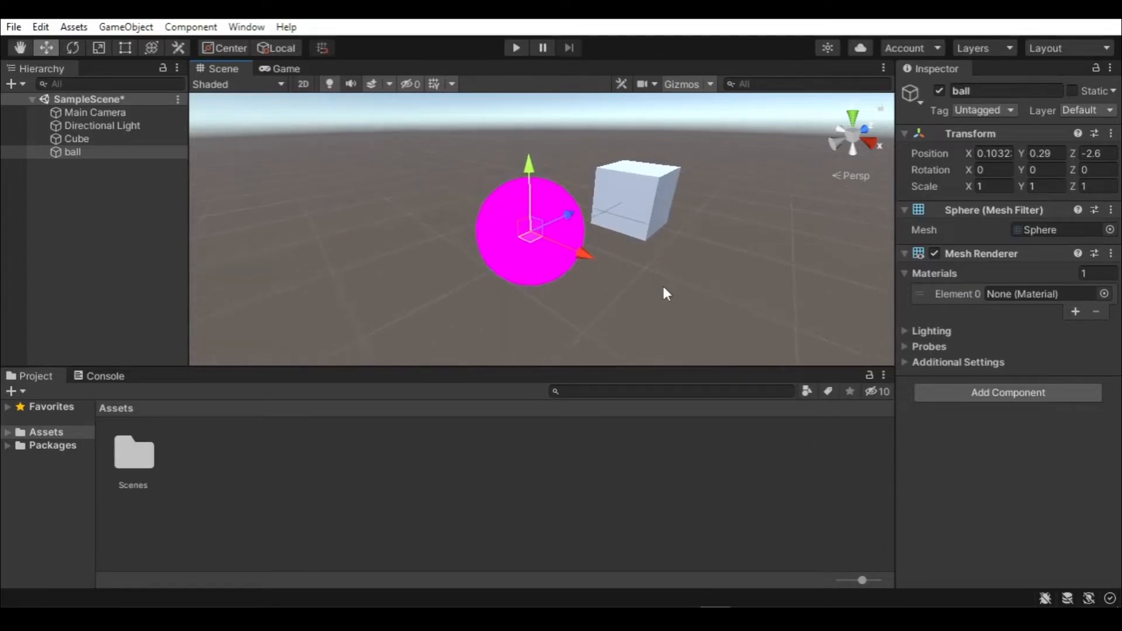
{"action": "left_click", "coordinate": [663, 286]}
{"action": "mouse_move", "coordinate": [663, 286]}
{"action": "middle_mouse_down"}
{"action": "mouse_move", "coordinate": [654, 302]}
{"action": "mouse_move", "coordinate": [651, 275]}
{"action": "middle_mouse_up"}
{"action": "left_click", "coordinate": [517, 276]}
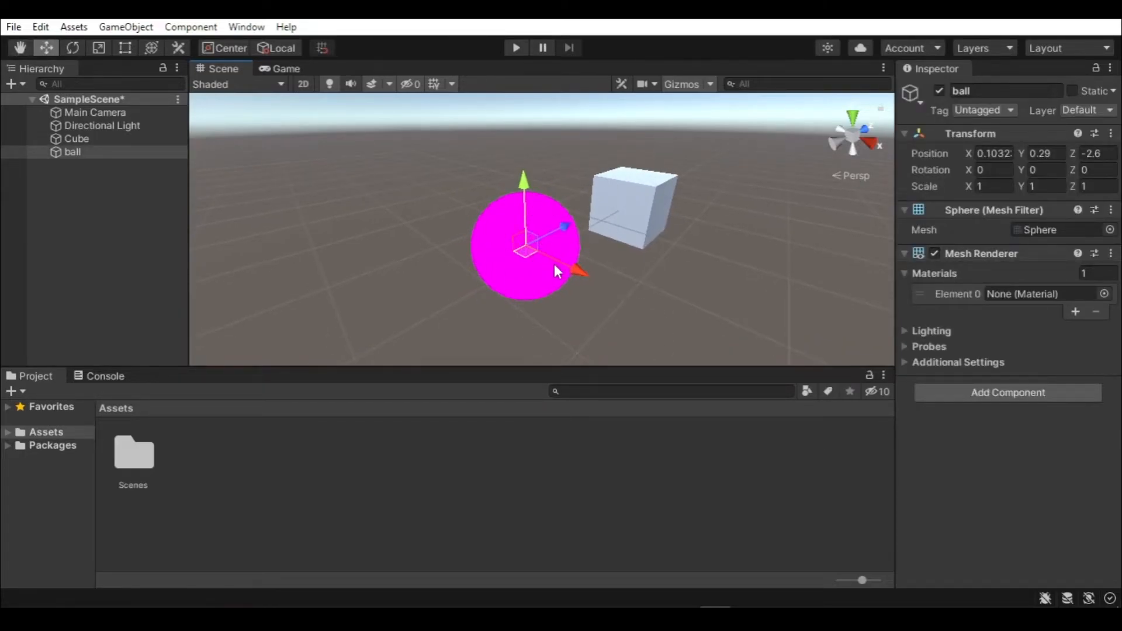
{"action": "scroll", "coordinate": [703, 268], "scroll_direction": "down", "scroll_amount": 2}
{"action": "middle_click_drag", "start_coordinate": [703, 269], "coordinate": [708, 277]}
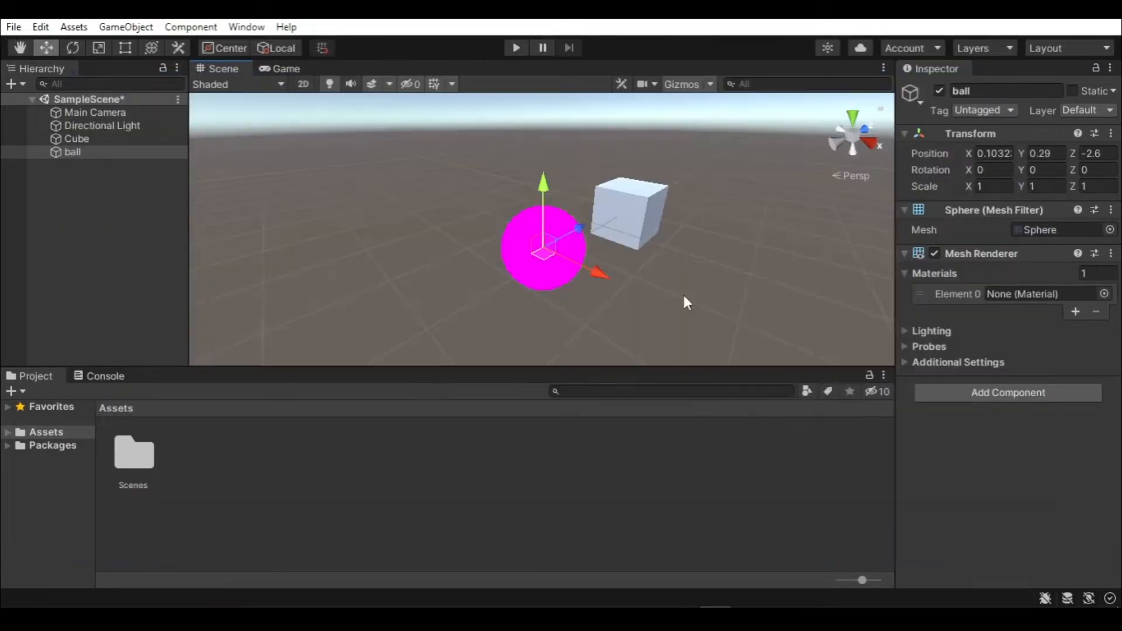
{"action": "left_click", "coordinate": [654, 229]}
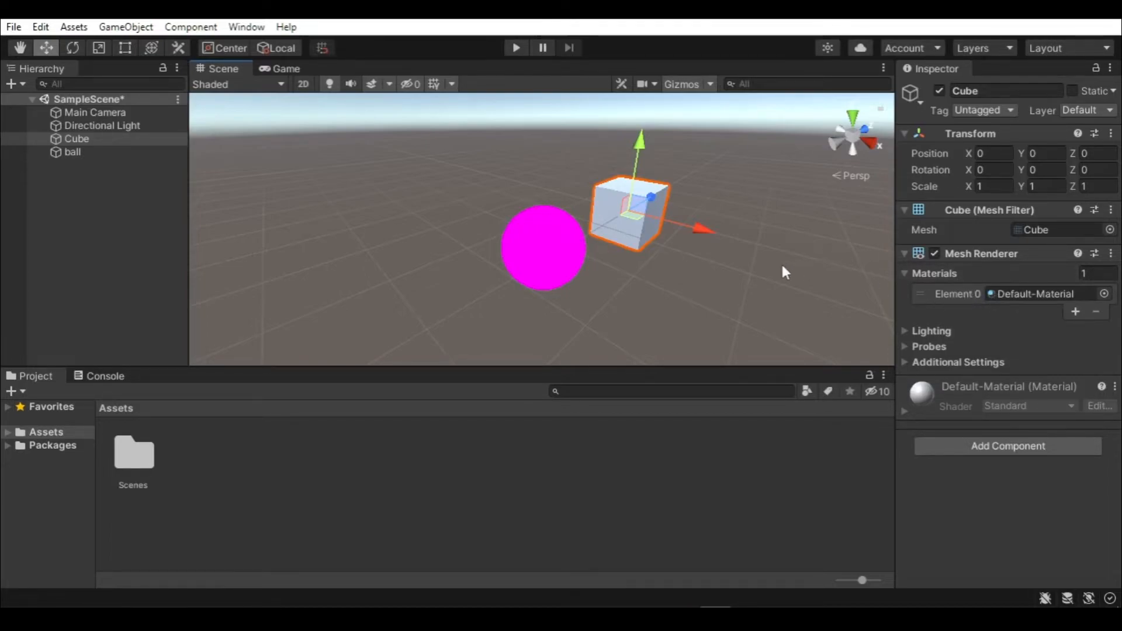
{"action": "mouse_move", "coordinate": [737, 286]}
{"action": "middle_mouse_down"}
{"action": "mouse_move", "coordinate": [748, 298]}
{"action": "mouse_move", "coordinate": [724, 279]}
{"action": "middle_mouse_up"}
{"action": "middle_click_drag", "start_coordinate": [683, 319], "coordinate": [643, 316]}
{"action": "mouse_move", "coordinate": [704, 281]}
{"action": "middle_mouse_down"}
{"action": "mouse_move", "coordinate": [692, 272]}
{"action": "mouse_move", "coordinate": [719, 281]}
{"action": "middle_mouse_up"}
{"action": "left_click", "coordinate": [692, 276]}
{"action": "scroll", "coordinate": [698, 279], "scroll_direction": "down", "scroll_amount": 2}
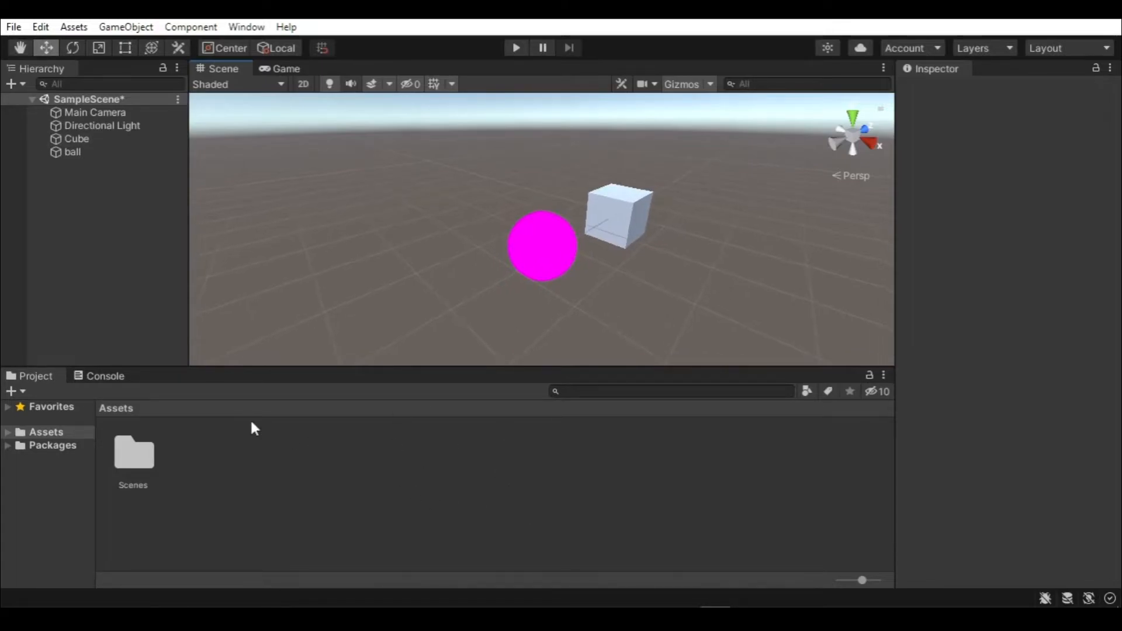
Create a folder named materials in Assets and open it
{"action": "right_click", "coordinate": [217, 470]}
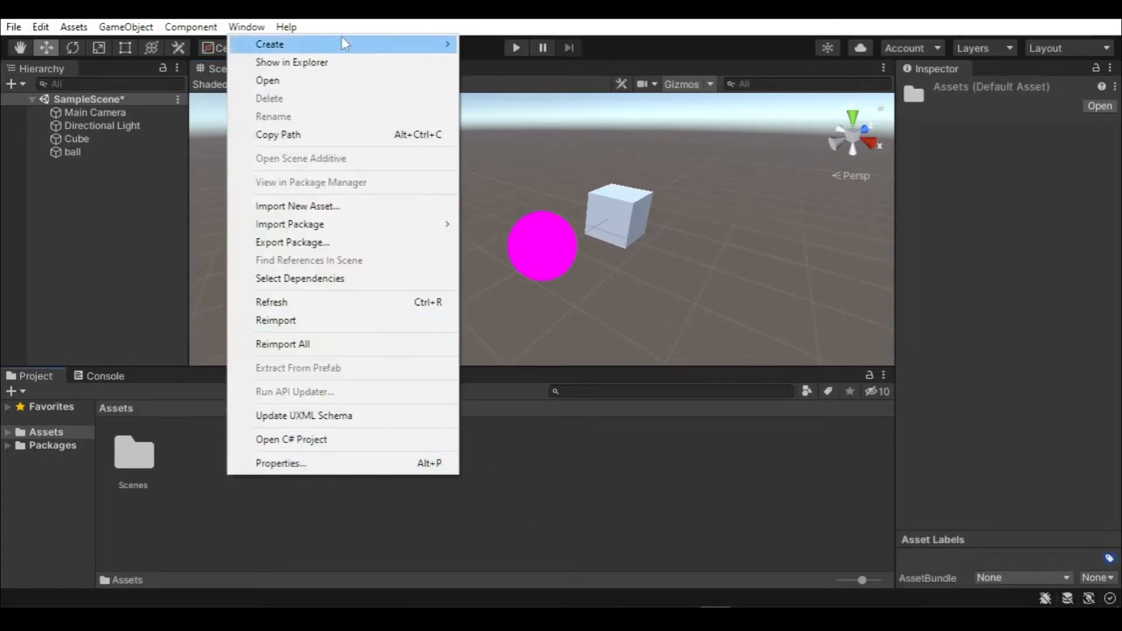
{"action": "mouse_move", "coordinate": [366, 38]}
{"action": "left_click", "coordinate": [475, 35]}
{"action": "type", "text": "materials"}
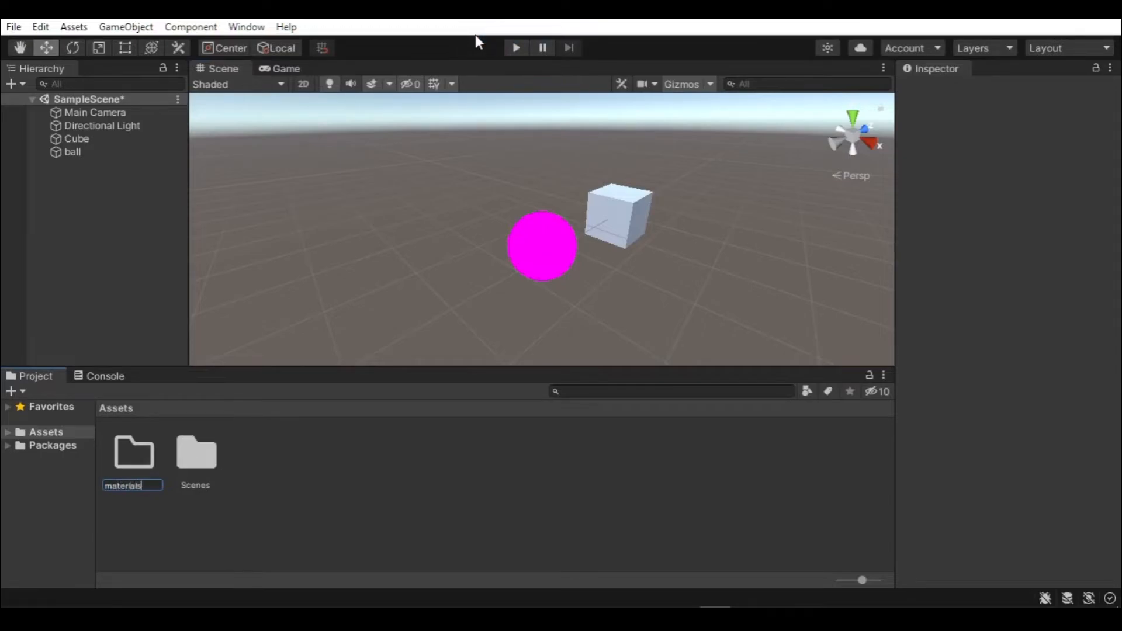
{"action": "key", "text": "Return"}
{"action": "double_click", "coordinate": [146, 454]}
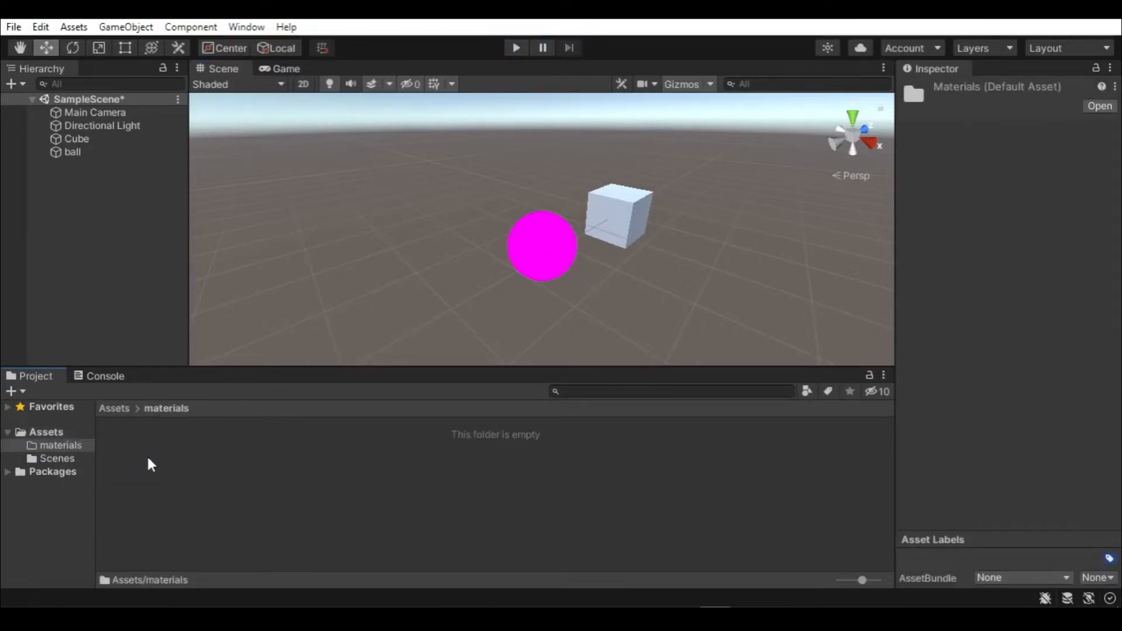
Create a new material named Red in the materials folder
{"action": "right_click", "coordinate": [353, 486]}
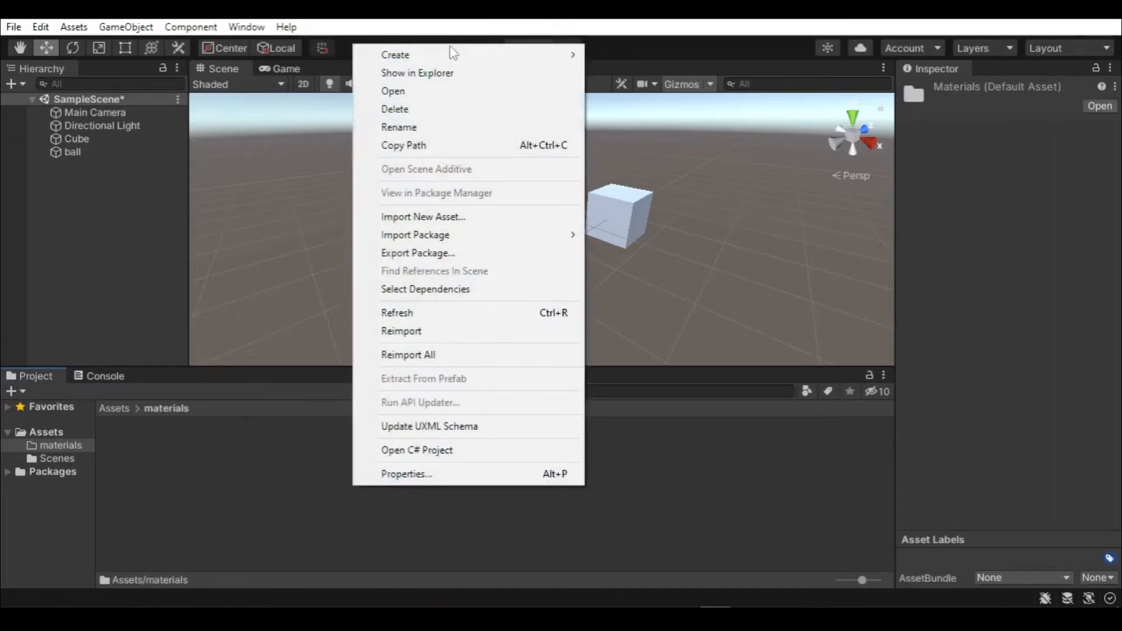
{"action": "mouse_move", "coordinate": [450, 52]}
{"action": "left_click", "coordinate": [627, 329]}
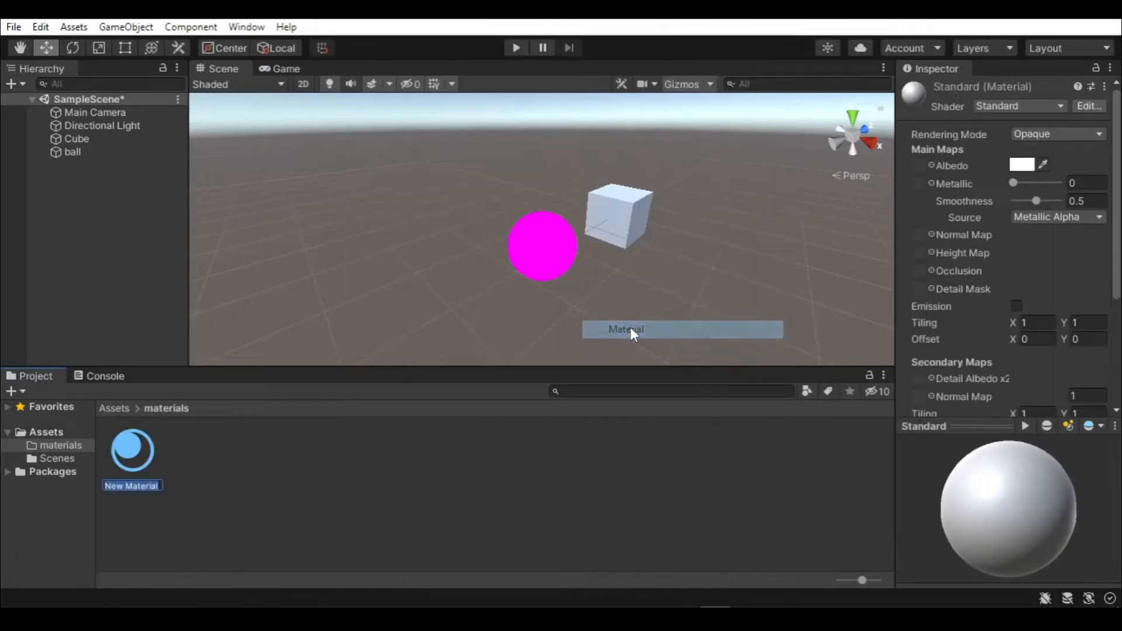
{"action": "type", "text": "Red"}
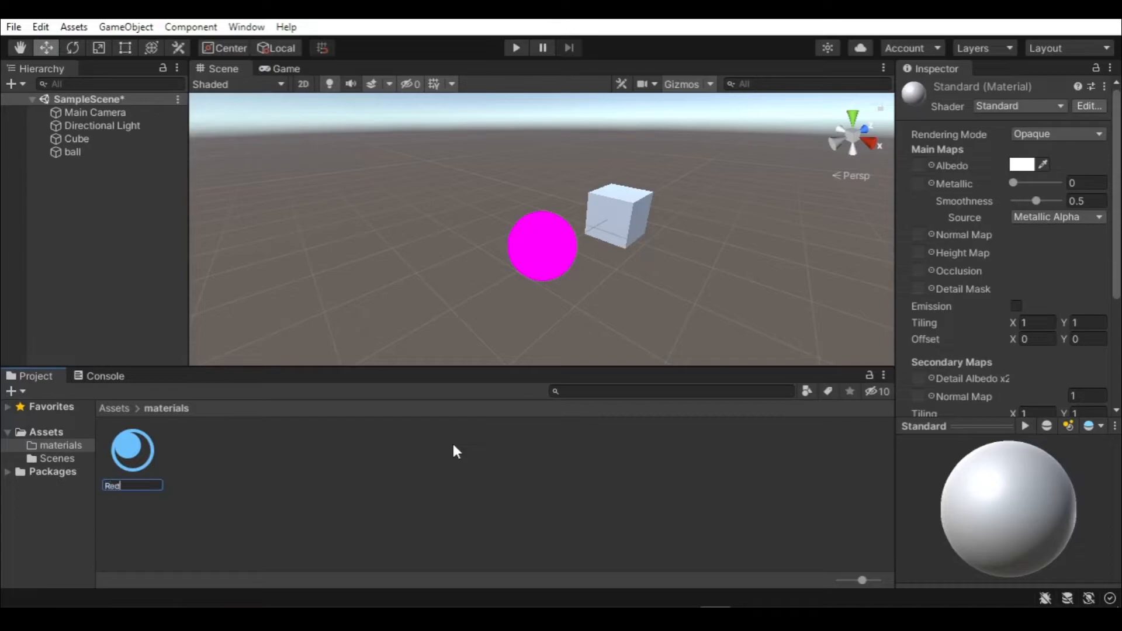
{"action": "key", "text": "Return"}
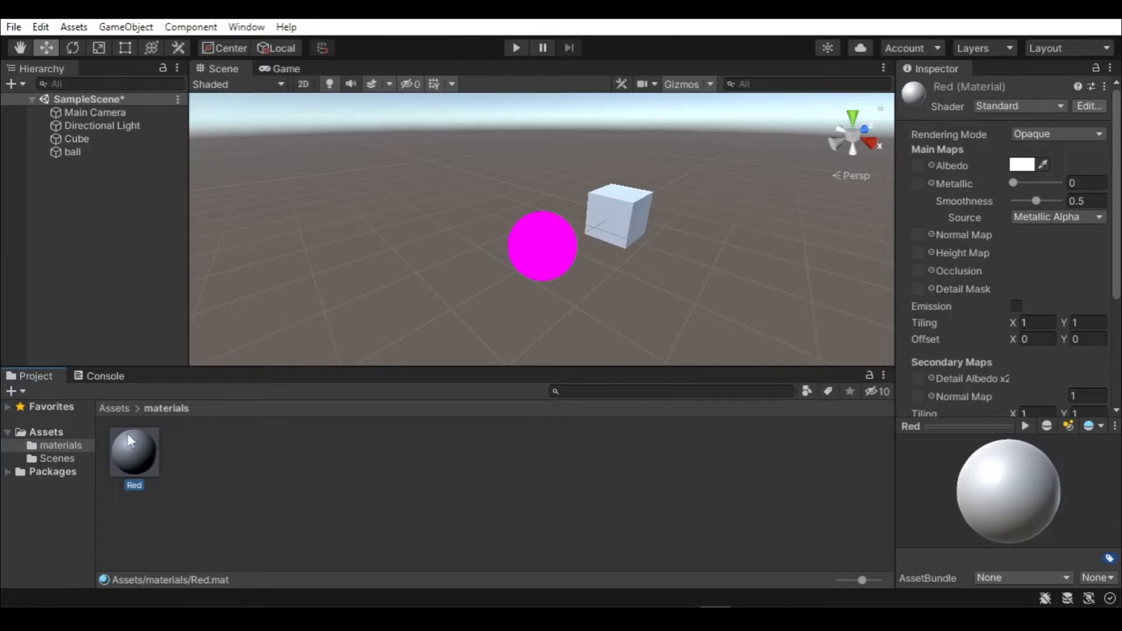
Apply the Red material to the ball in the scene and view it beside the Cube
{"action": "middle_click_drag", "start_coordinate": [568, 299], "coordinate": [558, 296]}
{"action": "left_click_drag", "start_coordinate": [130, 450], "coordinate": [514, 254]}
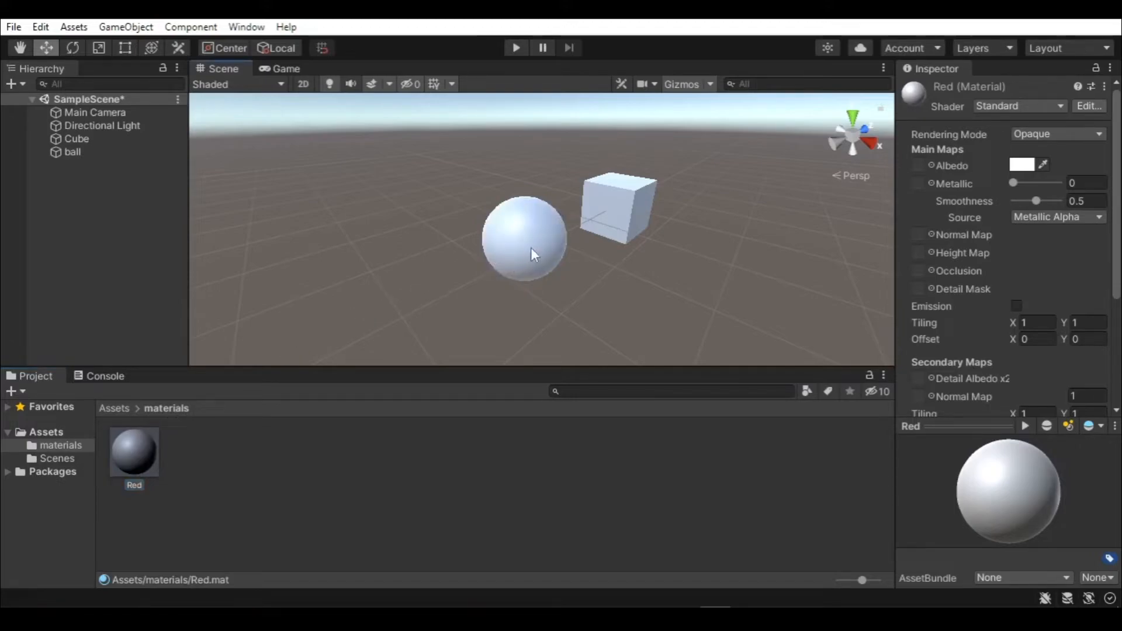
{"action": "scroll", "coordinate": [649, 293], "scroll_direction": "down", "scroll_amount": 2}
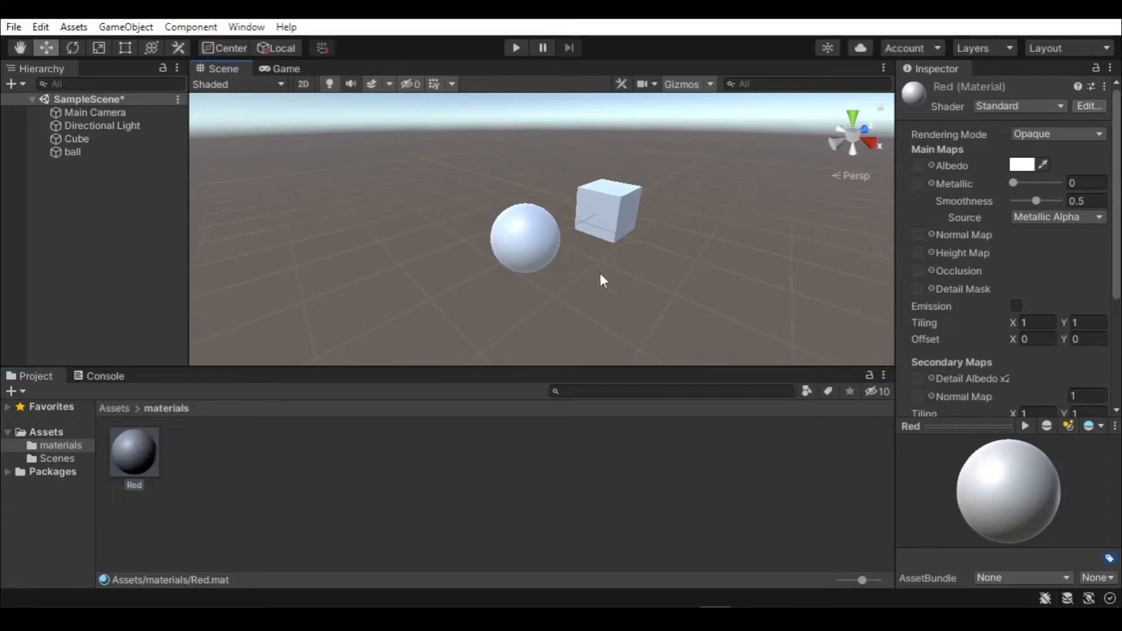
{"action": "middle_click_drag", "start_coordinate": [635, 245], "coordinate": [628, 258]}
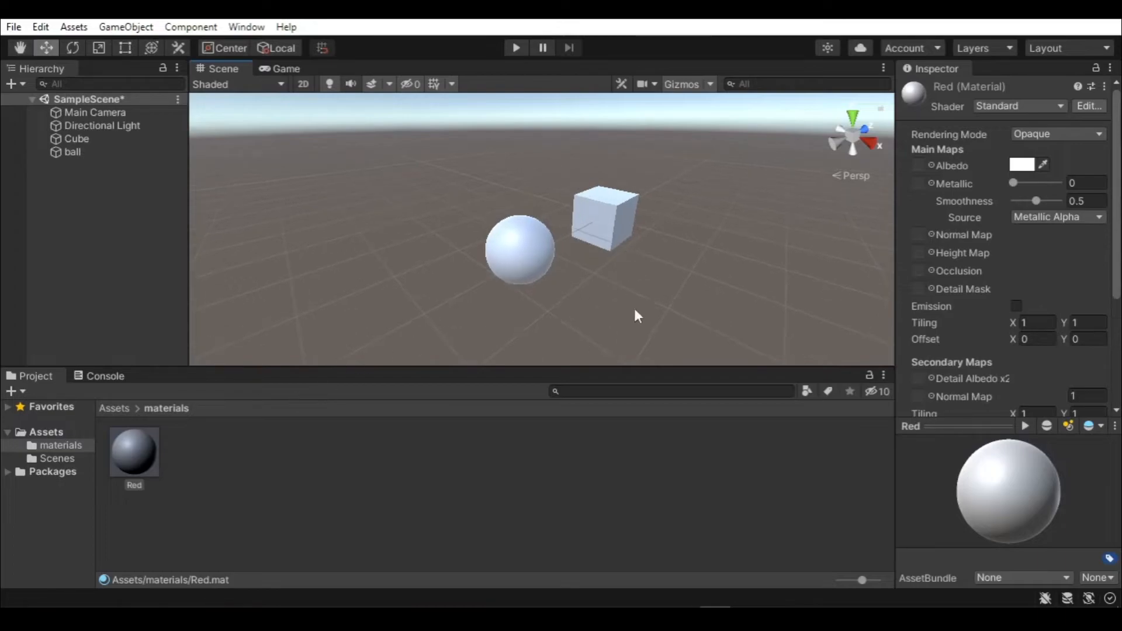
{"action": "scroll", "coordinate": [637, 292], "scroll_direction": "up", "scroll_amount": 2}
{"action": "middle_click_drag", "start_coordinate": [673, 289], "coordinate": [710, 281]}
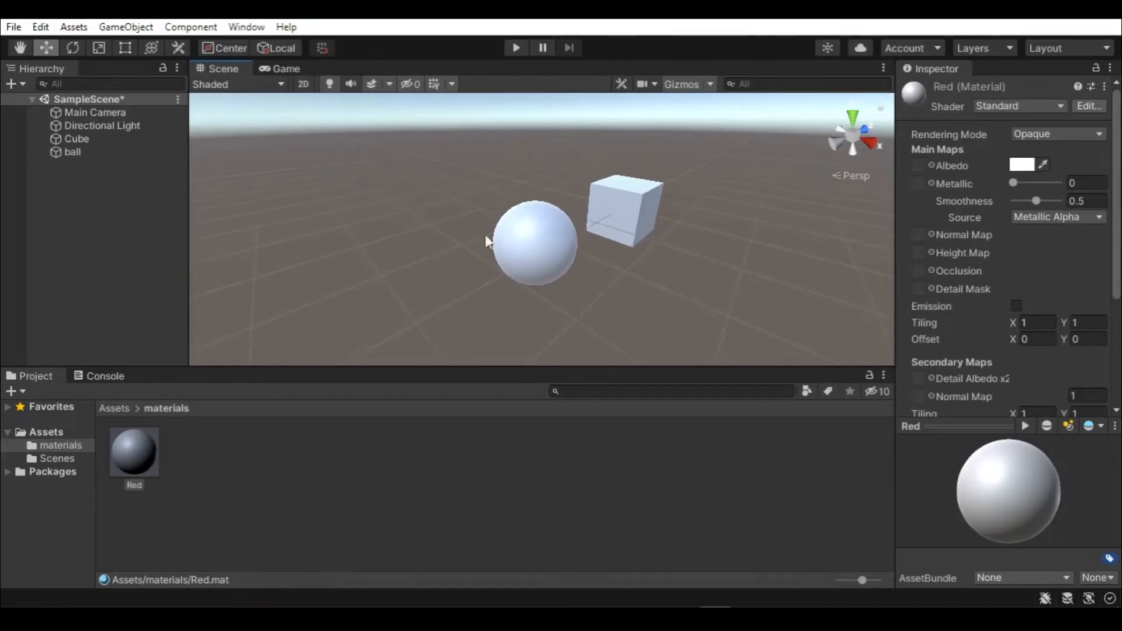
Set the Red material's Albedo colour to pure red, FF0000
{"action": "left_click", "coordinate": [635, 250]}
{"action": "left_click", "coordinate": [143, 452]}
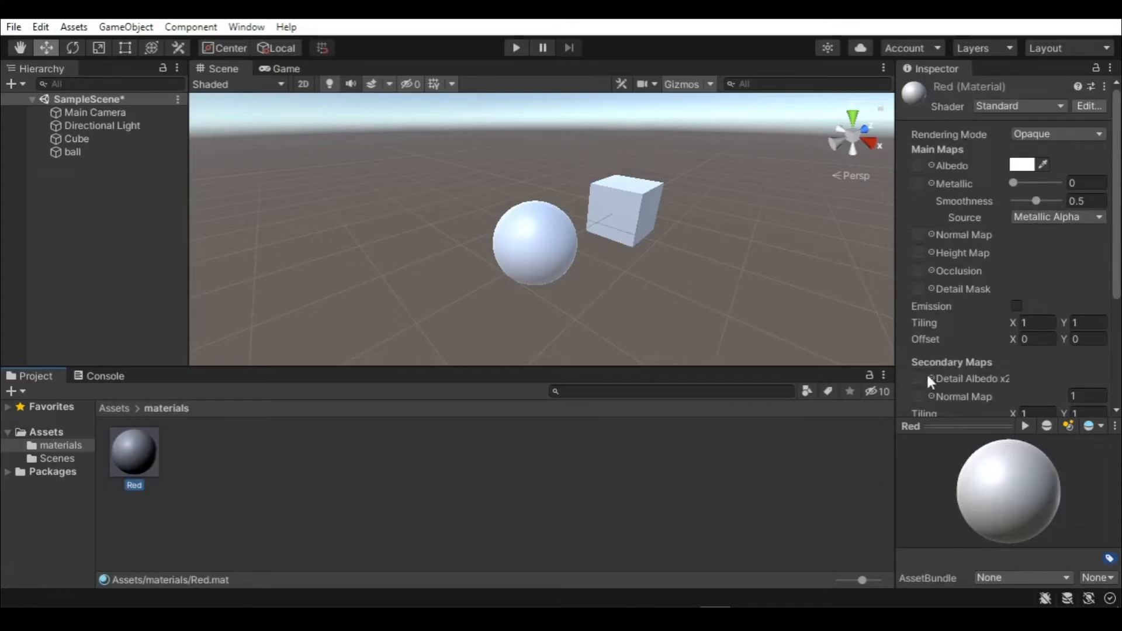
{"action": "left_click", "coordinate": [1023, 166]}
{"action": "left_click_drag", "start_coordinate": [1014, 162], "coordinate": [976, 158]}
{"action": "left_click_drag", "start_coordinate": [973, 289], "coordinate": [1059, 202]}
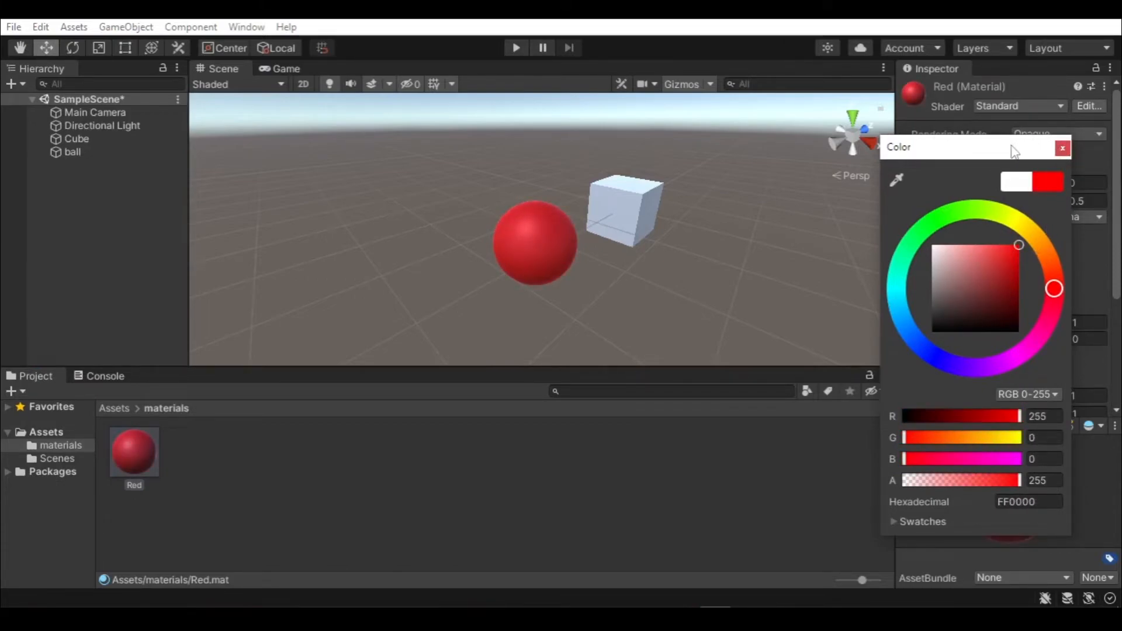
{"action": "left_click_drag", "start_coordinate": [1011, 142], "coordinate": [999, 140]}
{"action": "mouse_move", "coordinate": [989, 248]}
{"action": "left_mouse_down"}
{"action": "mouse_move", "coordinate": [955, 288]}
{"action": "mouse_move", "coordinate": [962, 311]}
{"action": "mouse_move", "coordinate": [928, 279]}
{"action": "mouse_move", "coordinate": [969, 294]}
{"action": "mouse_move", "coordinate": [1005, 243]}
{"action": "left_mouse_up"}
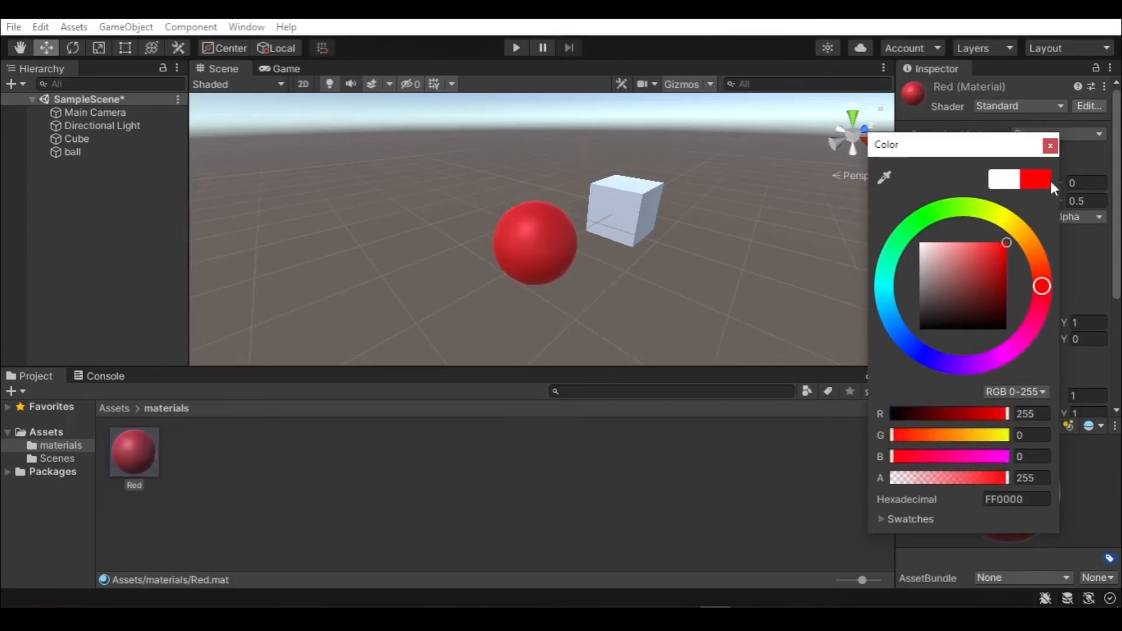
{"action": "left_click", "coordinate": [1050, 146]}
{"action": "scroll", "coordinate": [684, 308], "scroll_direction": "down", "scroll_amount": 3}
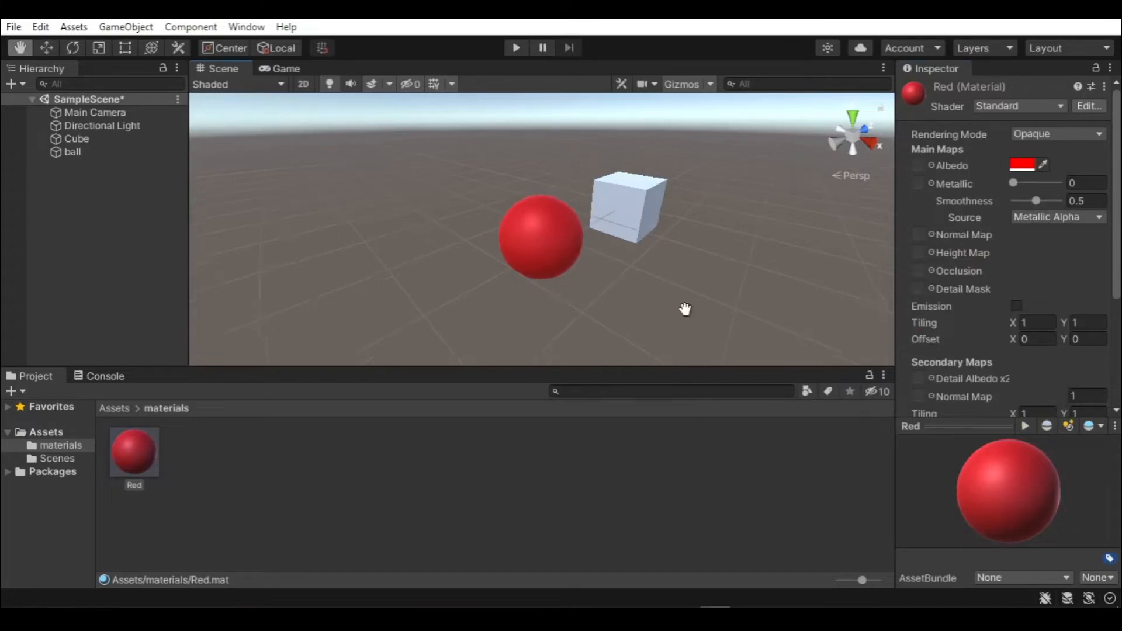
Assign the Red material to the Cube through its Mesh Renderer's first material element
{"action": "key", "text": "w"}
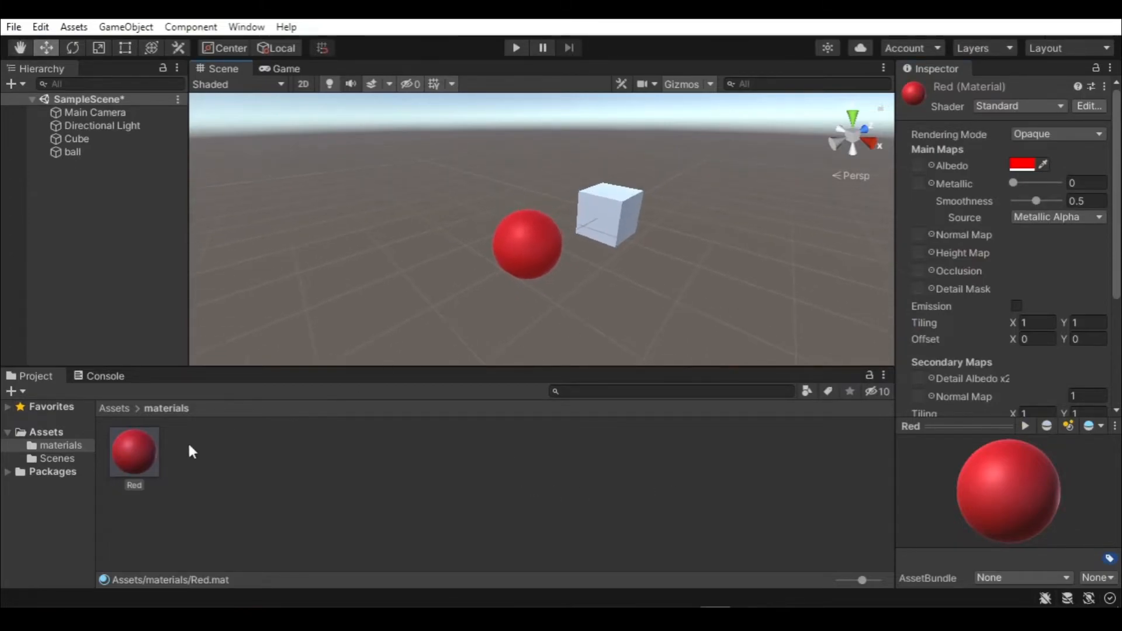
{"action": "left_click_drag", "start_coordinate": [597, 260], "coordinate": [658, 321]}
{"action": "left_click", "coordinate": [634, 216]}
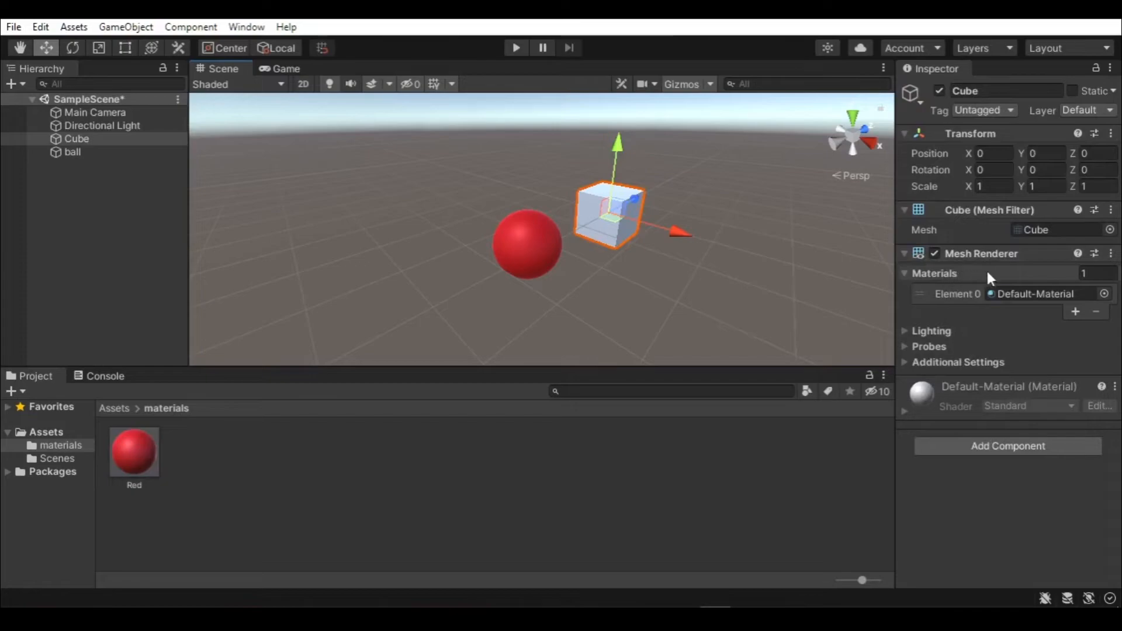
{"action": "left_click", "coordinate": [1104, 294]}
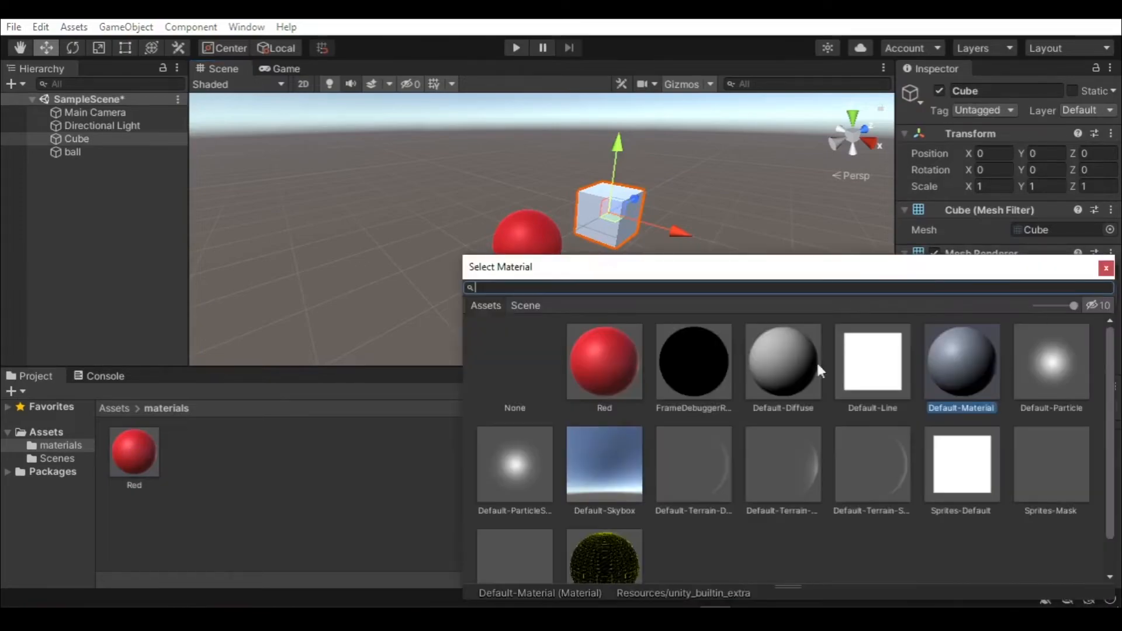
{"action": "double_click", "coordinate": [619, 370]}
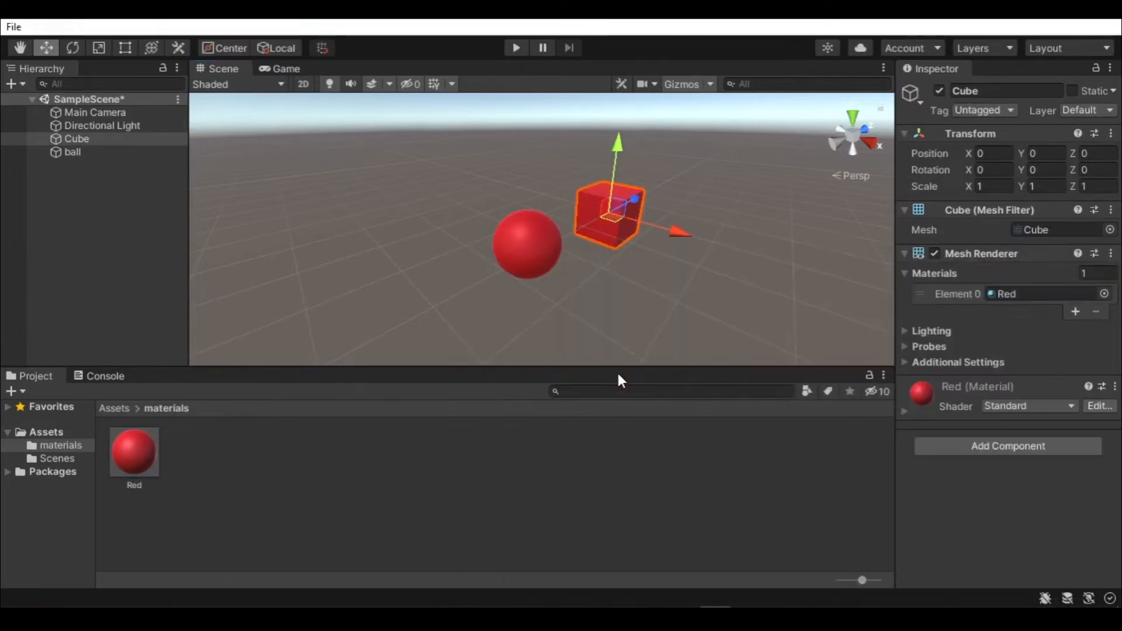
{"action": "left_click", "coordinate": [678, 310]}
{"action": "right_click_drag", "start_coordinate": [662, 278], "coordinate": [643, 251]}
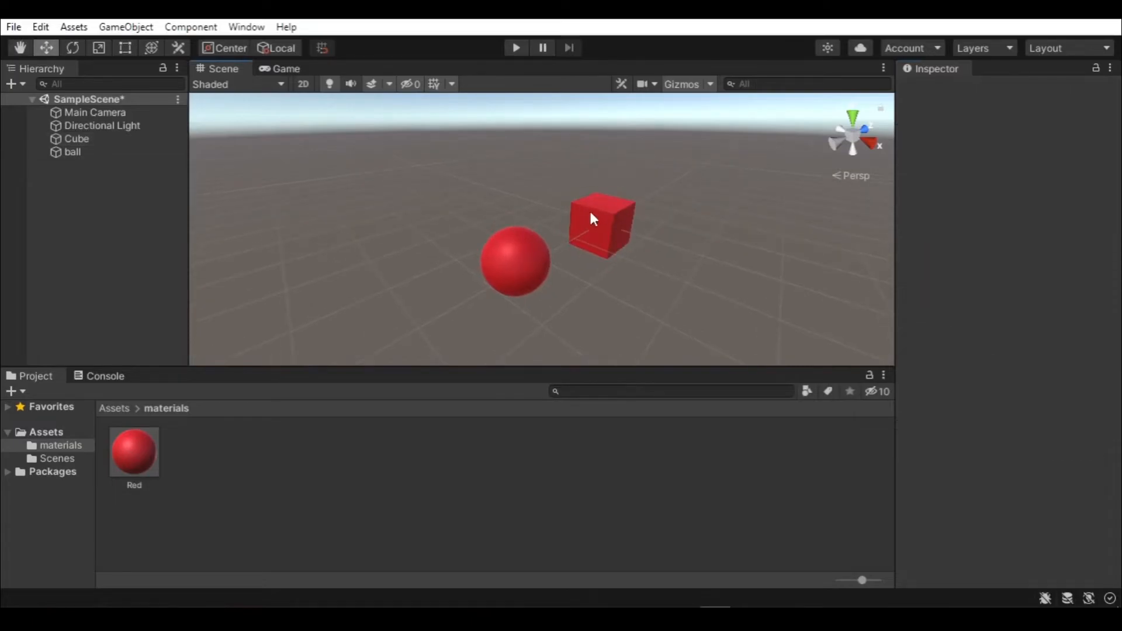
{"action": "right_click_drag", "start_coordinate": [694, 295], "coordinate": [686, 283]}
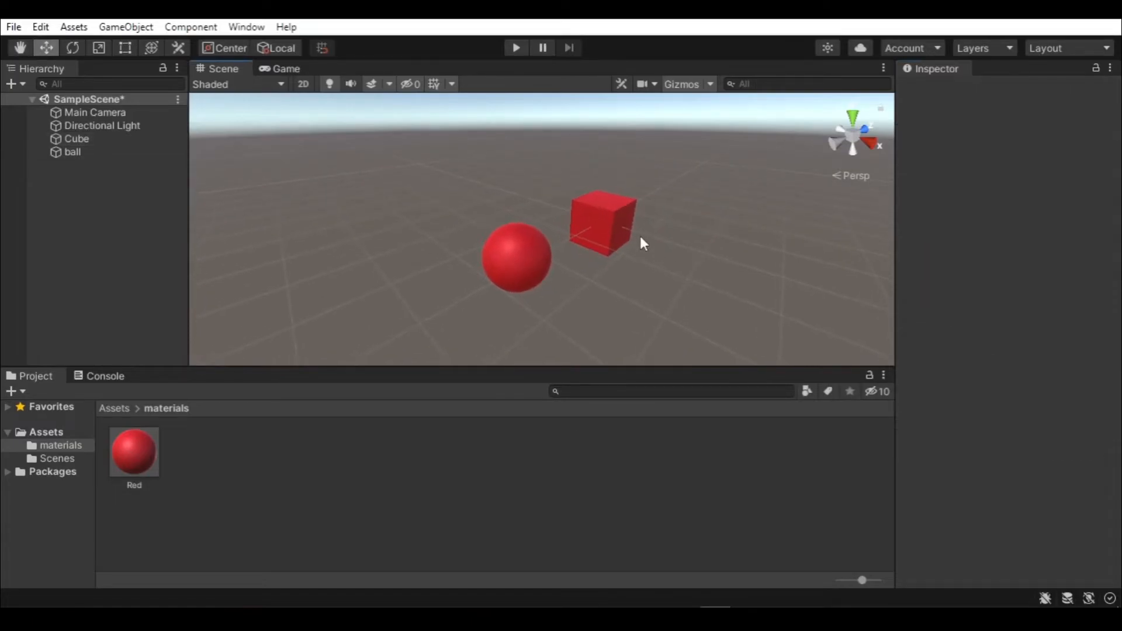
Create a new material named Green in the materials folder and set its Albedo to a muted yellow-green
{"action": "right_click", "coordinate": [368, 478]}
{"action": "mouse_move", "coordinate": [403, 40]}
{"action": "left_click", "coordinate": [641, 329]}
{"action": "type", "text": "Green"}
{"action": "key", "text": "Return"}
{"action": "left_click", "coordinate": [1021, 165]}
{"action": "left_click", "coordinate": [1073, 230]}
{"action": "left_click", "coordinate": [1042, 286]}
{"action": "left_click_drag", "start_coordinate": [1043, 286], "coordinate": [1036, 275]}
Apply the Green material to the Cube in the scene and view it beside the ball
{"action": "left_click_drag", "start_coordinate": [133, 452], "coordinate": [602, 233]}
{"action": "middle_click_drag", "start_coordinate": [717, 257], "coordinate": [707, 265]}
{"action": "scroll", "coordinate": [706, 266], "scroll_direction": "up", "scroll_amount": 2}
{"action": "scroll", "coordinate": [706, 265], "scroll_direction": "down", "scroll_amount": 3}
{"action": "middle_click_drag", "start_coordinate": [645, 301], "coordinate": [595, 296]}
{"action": "scroll", "coordinate": [657, 281], "scroll_direction": "down", "scroll_amount": 1}
{"action": "scroll", "coordinate": [653, 290], "scroll_direction": "up", "scroll_amount": 2}
{"action": "middle_click_drag", "start_coordinate": [543, 249], "coordinate": [579, 243]}
{"action": "middle_click_drag", "start_coordinate": [717, 301], "coordinate": [713, 295]}
Set the Red material's Smoothness to 1 and its Metallic value to 1
{"action": "left_click", "coordinate": [216, 459]}
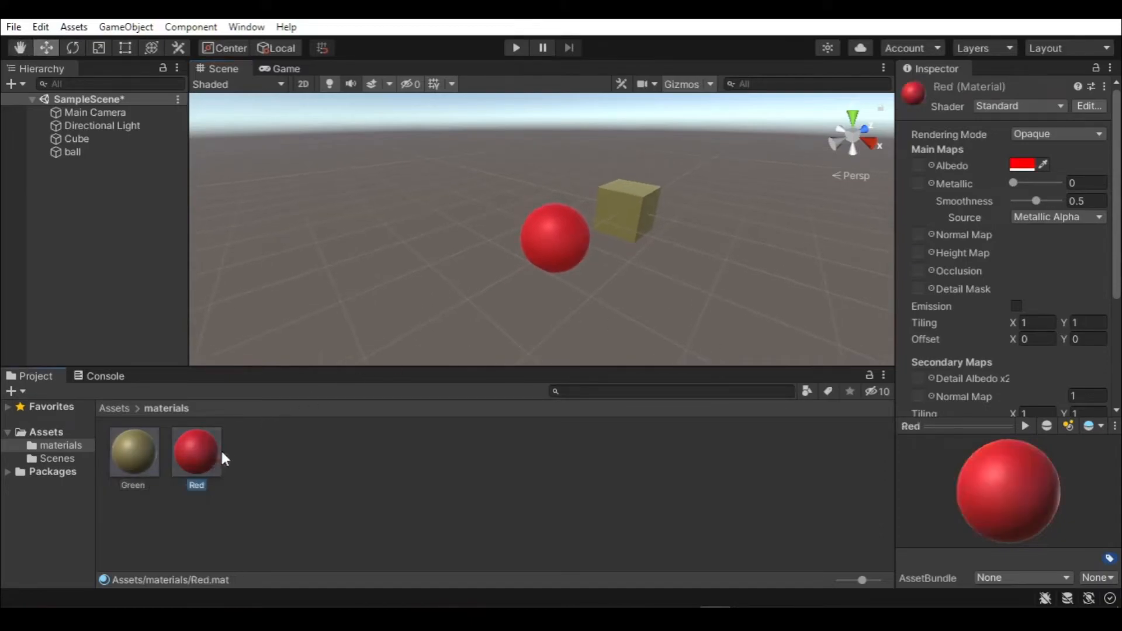
{"action": "left_click_drag", "start_coordinate": [1033, 201], "coordinate": [1052, 205]}
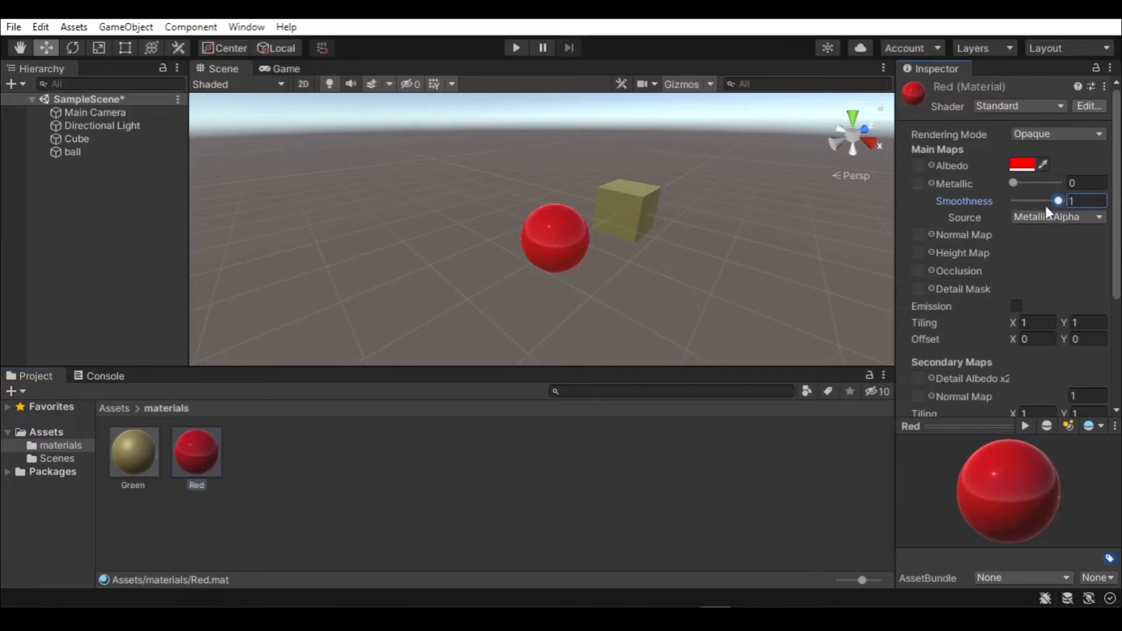
{"action": "left_click_drag", "start_coordinate": [1018, 183], "coordinate": [1046, 183]}
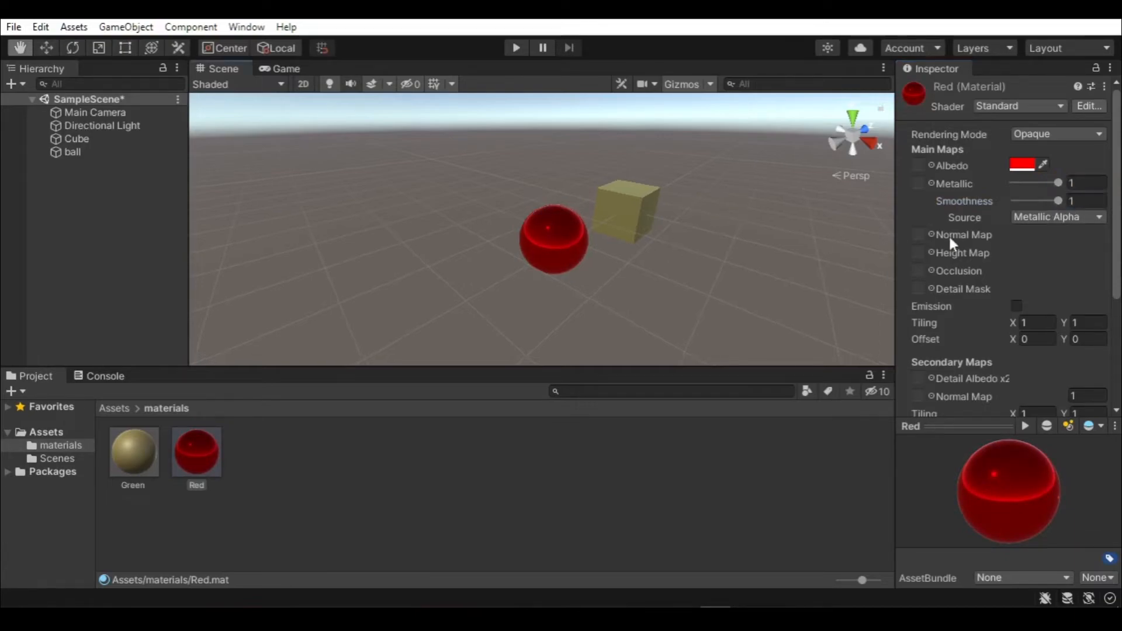
Set the Red material's Smoothness and Metallic to 0 and look through its remaining settings
{"action": "left_click_drag", "start_coordinate": [1036, 200], "coordinate": [1005, 208]}
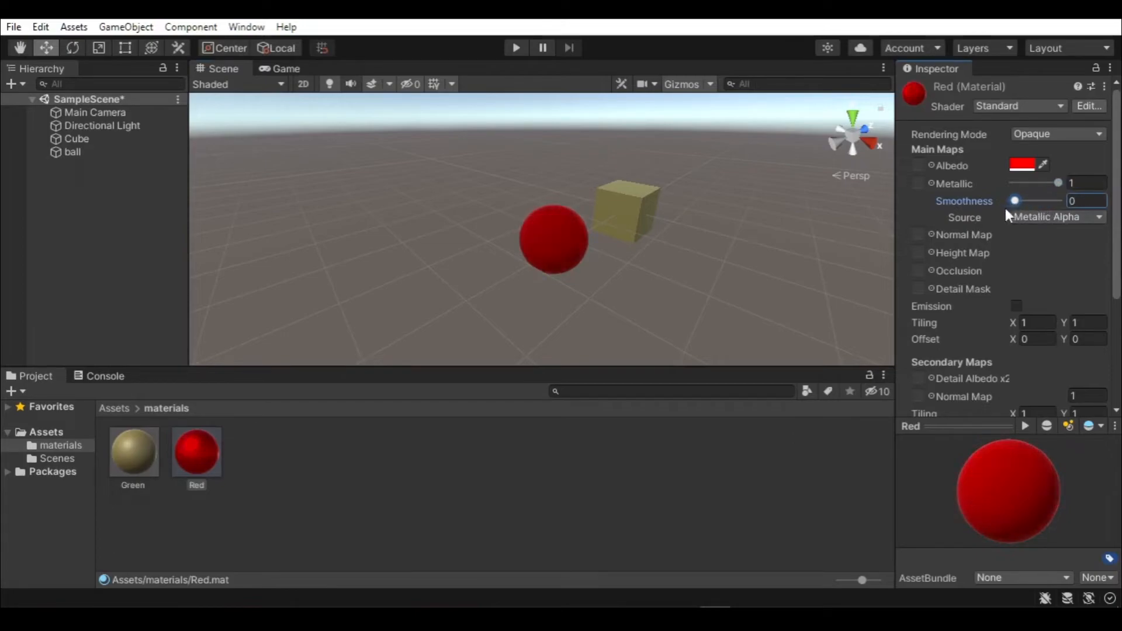
{"action": "left_click_drag", "start_coordinate": [1057, 182], "coordinate": [965, 194]}
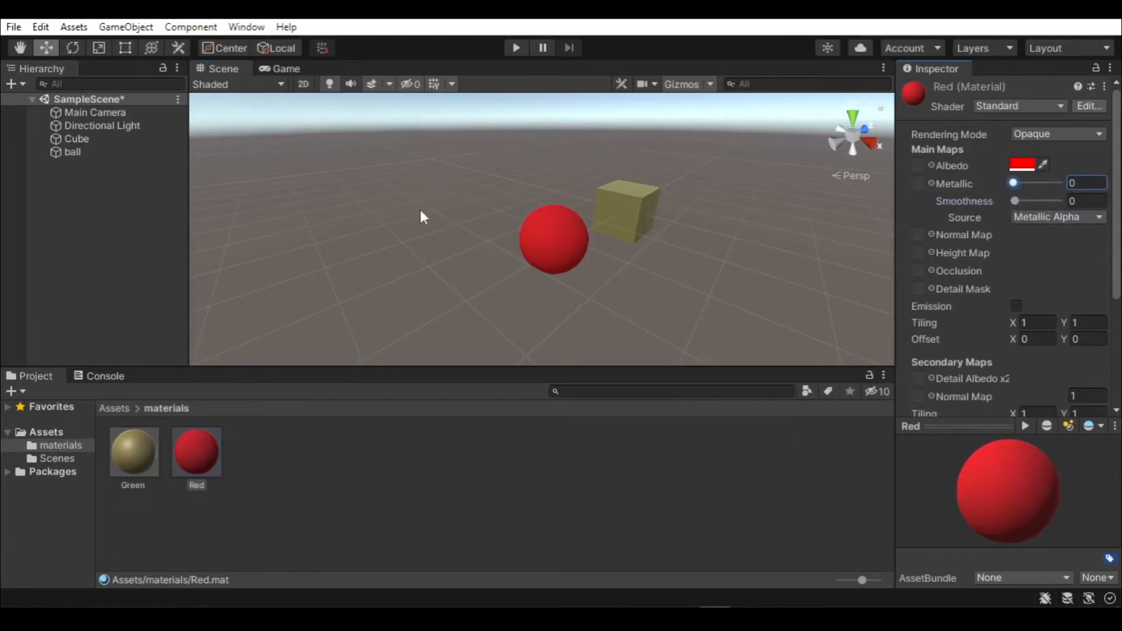
{"action": "scroll", "coordinate": [973, 269], "scroll_direction": "down", "scroll_amount": 5}
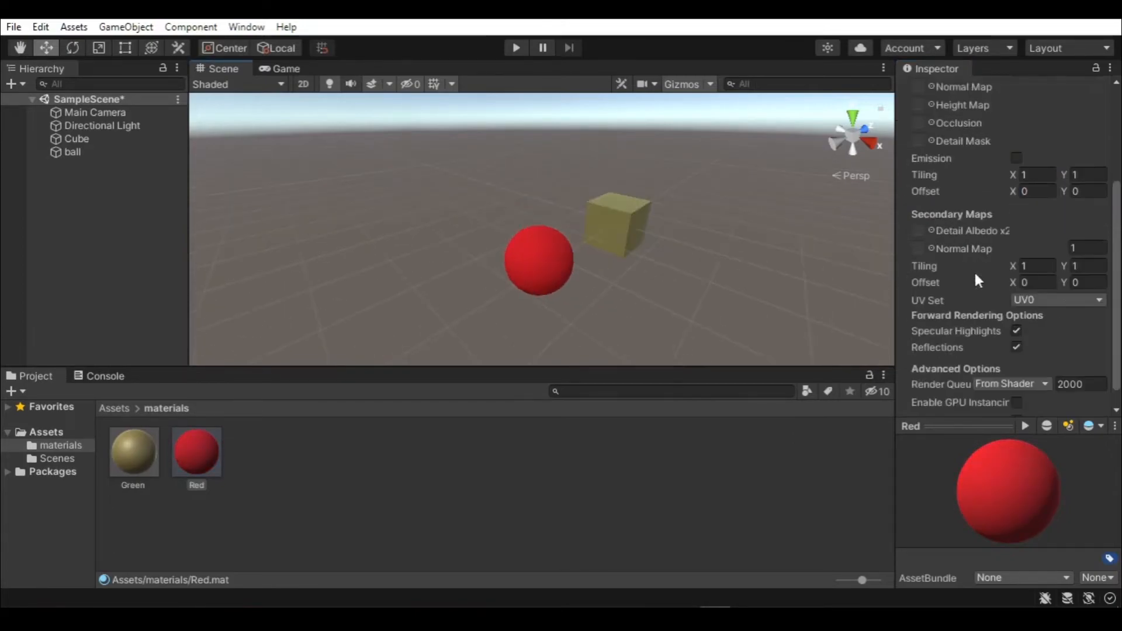
{"action": "scroll", "coordinate": [964, 327], "scroll_direction": "up", "scroll_amount": 5}
{"action": "scroll", "coordinate": [970, 311], "scroll_direction": "down", "scroll_amount": 3}
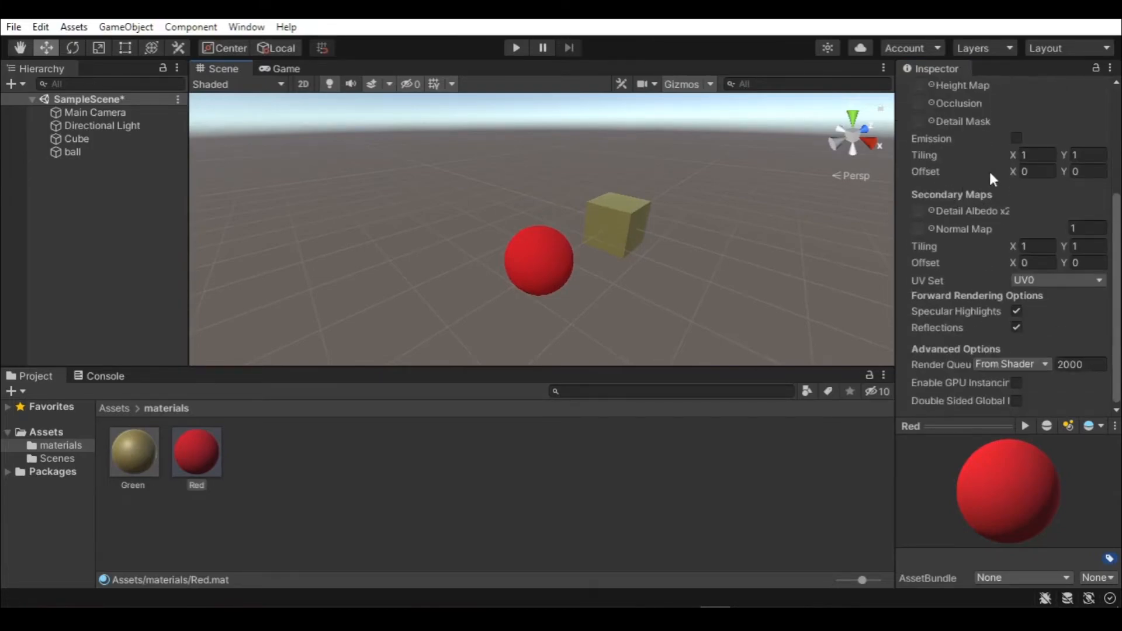
{"action": "scroll", "coordinate": [964, 205], "scroll_direction": "up", "scroll_amount": 3}
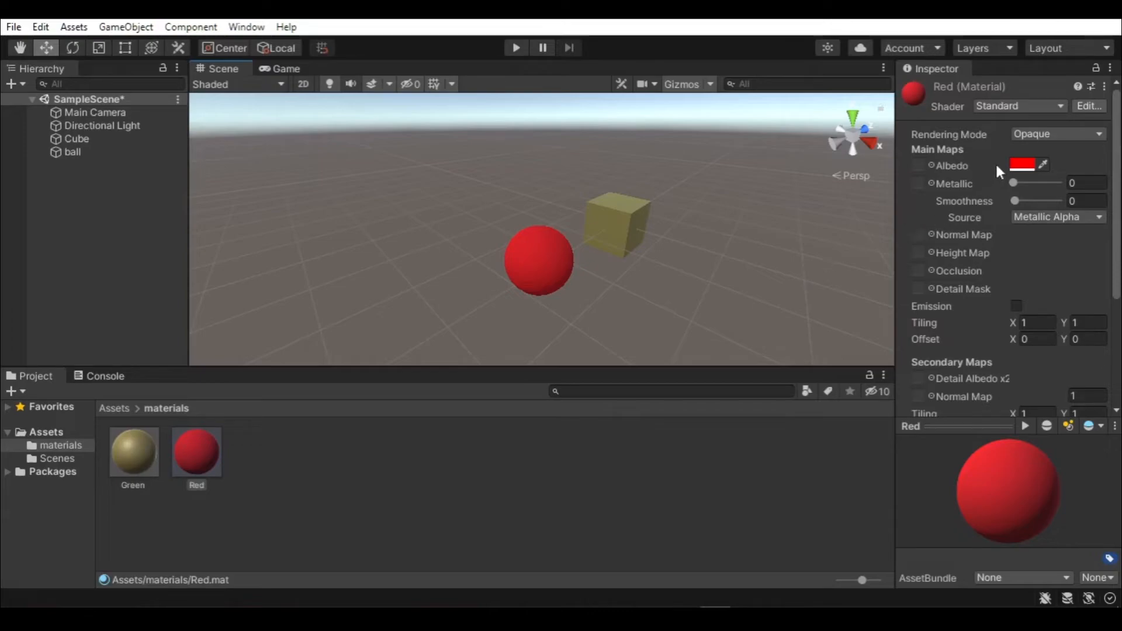
Set the Red material's Smoothness to 1 and view the glossy ball in the scene
{"action": "left_click_drag", "start_coordinate": [1021, 202], "coordinate": [1072, 212]}
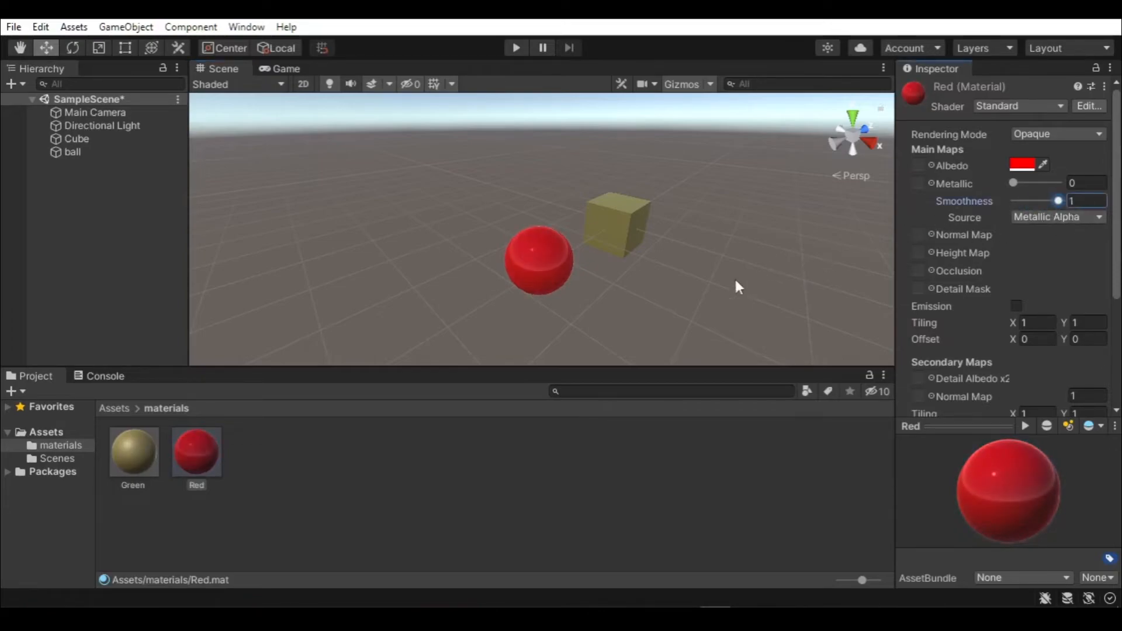
{"action": "middle_click_drag", "start_coordinate": [734, 276], "coordinate": [748, 267]}
{"action": "scroll", "coordinate": [686, 255], "scroll_direction": "up", "scroll_amount": 4}
{"action": "scroll", "coordinate": [684, 255], "scroll_direction": "down", "scroll_amount": 5}
{"action": "middle_click_drag", "start_coordinate": [678, 281], "coordinate": [663, 275]}
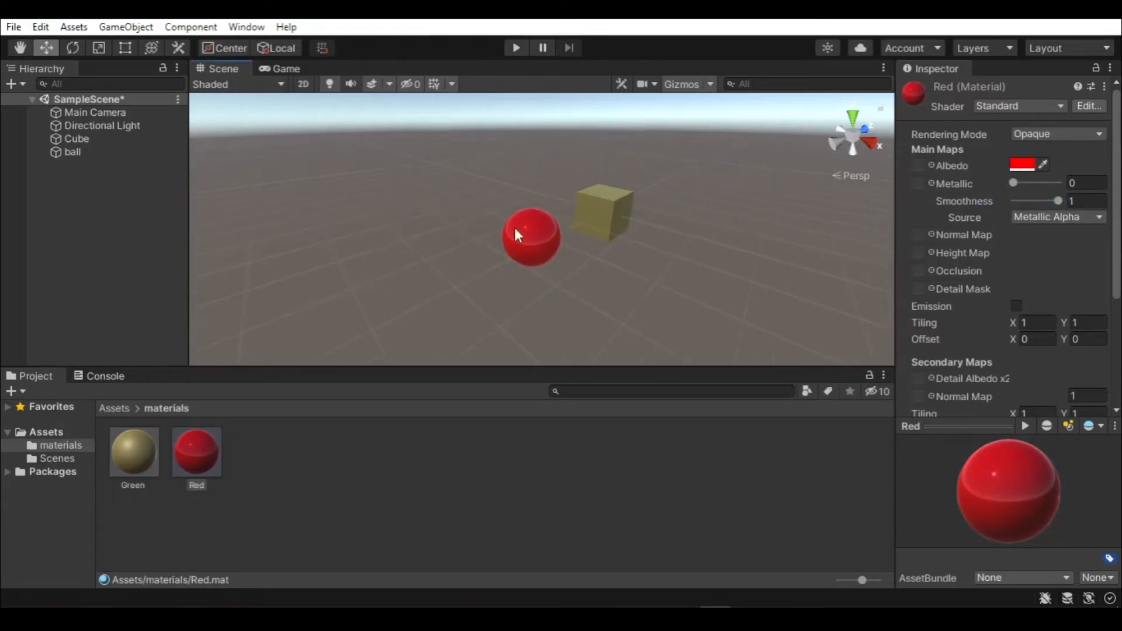
{"action": "scroll", "coordinate": [606, 248], "scroll_direction": "down", "scroll_amount": 3}
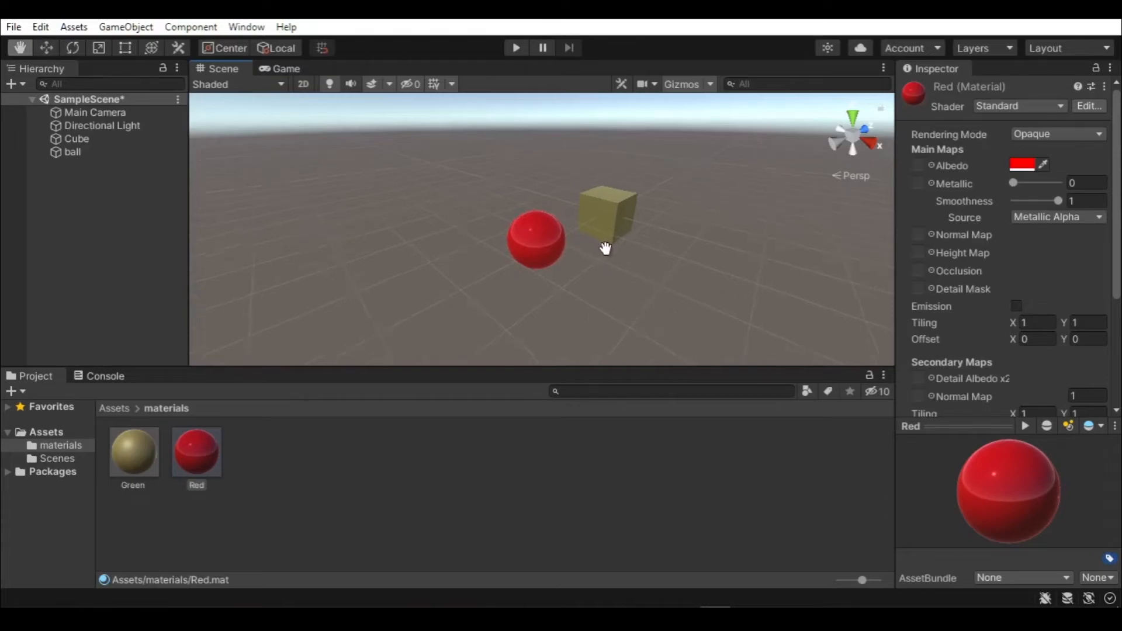
{"action": "scroll", "coordinate": [641, 298], "scroll_direction": "down", "scroll_amount": 2}
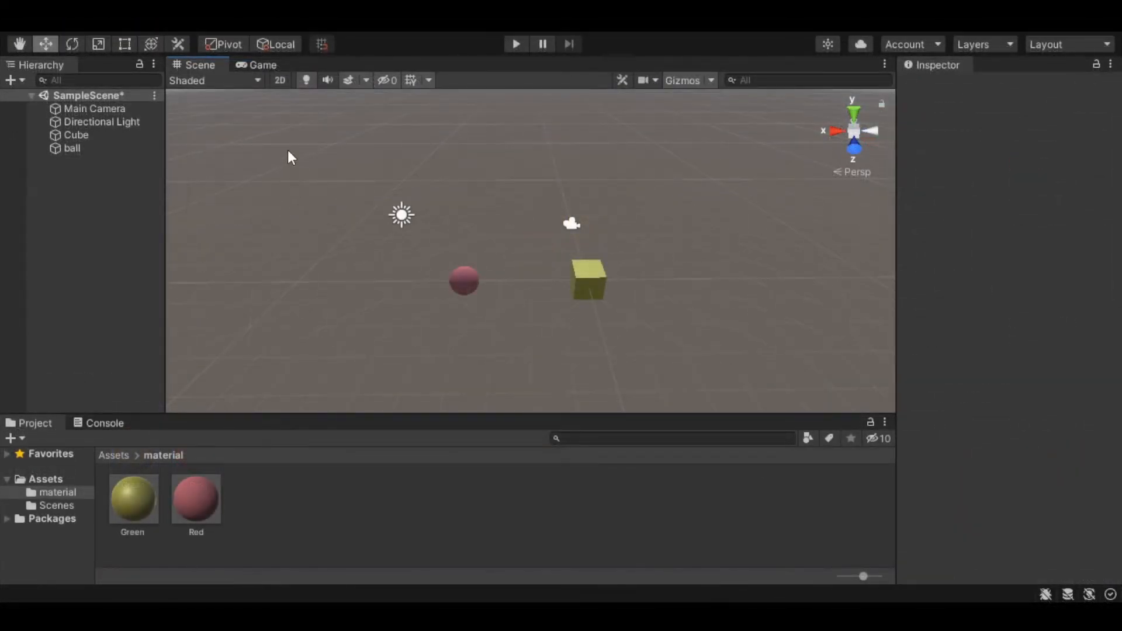
Change the Directional Light's type to Spot and move it along X to about 4.03, above the ball
{"action": "left_click", "coordinate": [103, 124]}
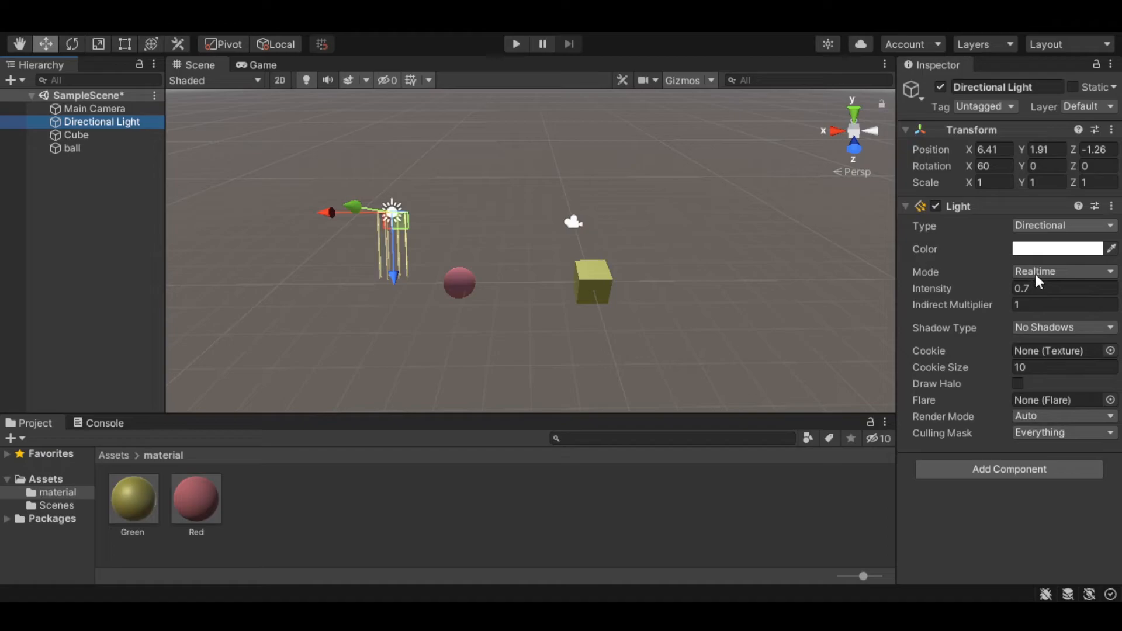
{"action": "left_click", "coordinate": [1052, 226]}
{"action": "left_click", "coordinate": [1025, 242]}
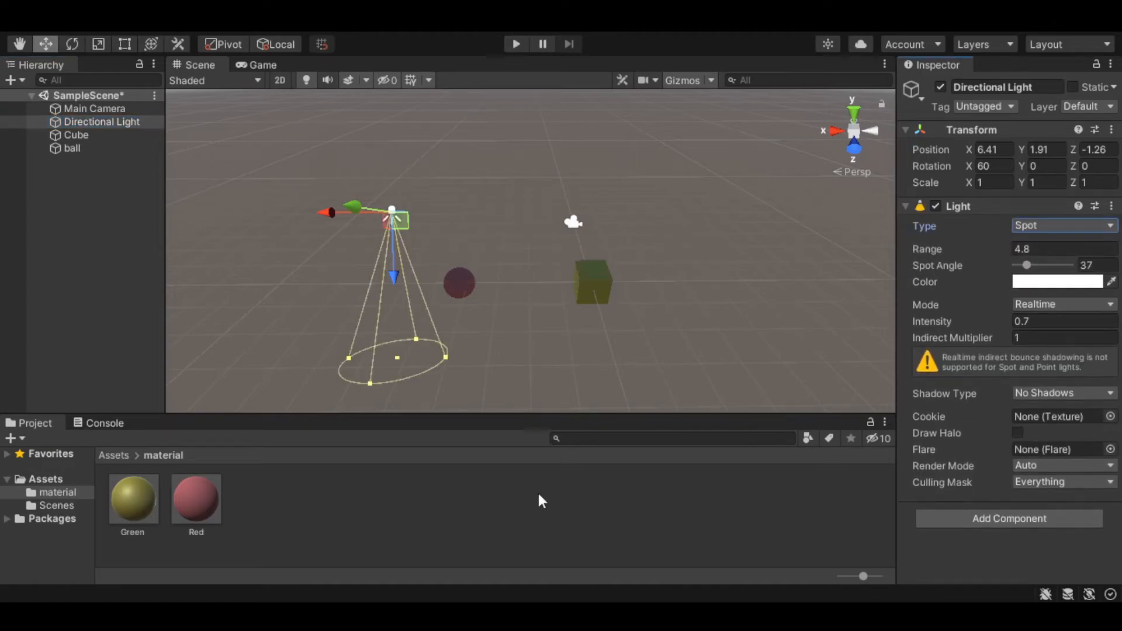
{"action": "middle_click_drag", "start_coordinate": [488, 304], "coordinate": [533, 282]}
{"action": "scroll", "coordinate": [533, 282], "scroll_direction": "up", "scroll_amount": 2}
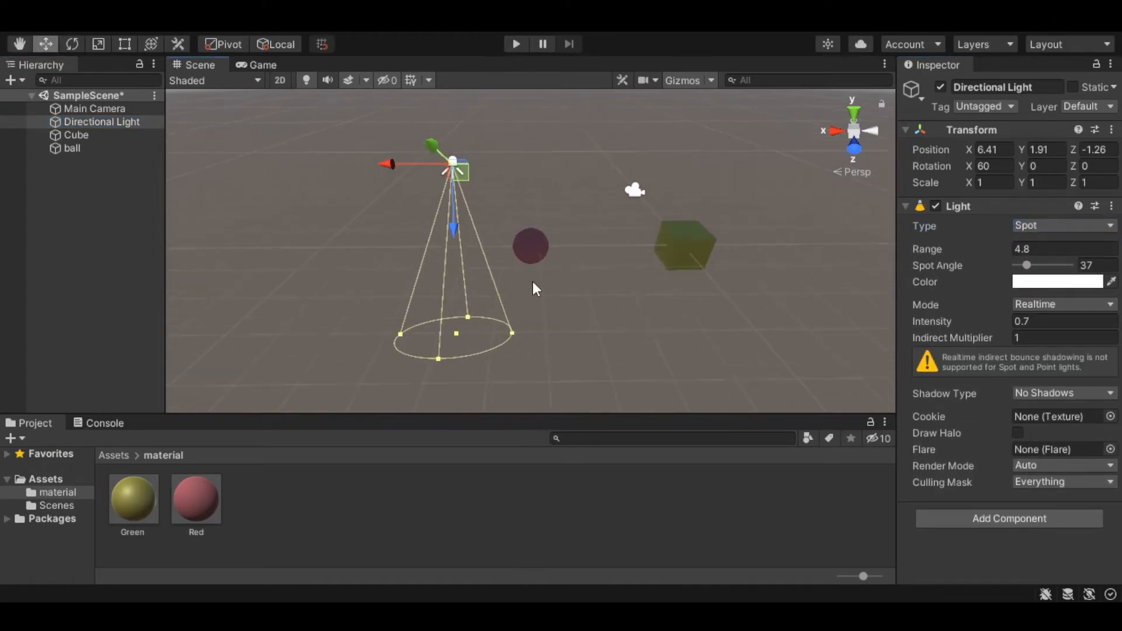
{"action": "mouse_move", "coordinate": [459, 334]}
{"action": "left_mouse_down"}
{"action": "mouse_move", "coordinate": [441, 295]}
{"action": "mouse_move", "coordinate": [457, 339]}
{"action": "left_mouse_up"}
{"action": "left_click_drag", "start_coordinate": [384, 166], "coordinate": [471, 167]}
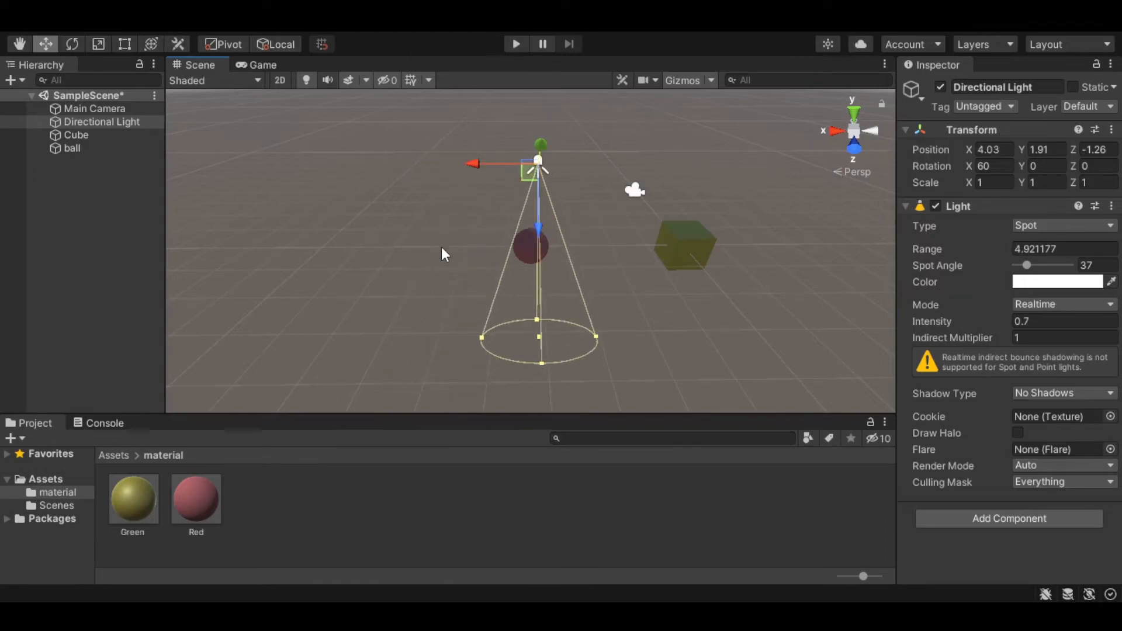
Try different intensities and positions for the spot light around the ball, and open its colour setting
{"action": "left_click_drag", "start_coordinate": [453, 219], "coordinate": [638, 175], "text": "alt"}
{"action": "left_click_drag", "start_coordinate": [938, 325], "coordinate": [851, 295]}
{"action": "scroll", "coordinate": [828, 246], "scroll_direction": "up", "scroll_amount": 5}
{"action": "middle_click_drag", "start_coordinate": [824, 236], "coordinate": [657, 295]}
{"action": "scroll", "coordinate": [658, 295], "scroll_direction": "down", "scroll_amount": 2}
{"action": "left_click_drag", "start_coordinate": [939, 324], "coordinate": [983, 316]}
{"action": "left_click_drag", "start_coordinate": [598, 323], "coordinate": [574, 288]}
{"action": "left_click", "coordinate": [1056, 282]}
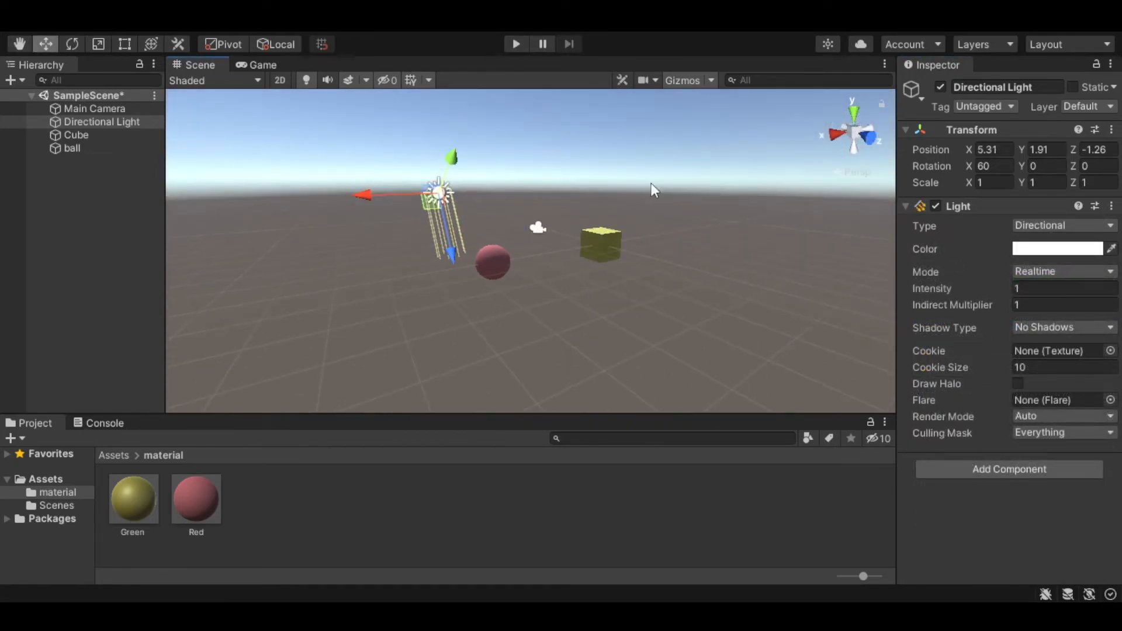
Rotate the directional light about the X axis to about -225.7 degrees
{"action": "left_click_drag", "start_coordinate": [972, 170], "coordinate": [542, 451]}
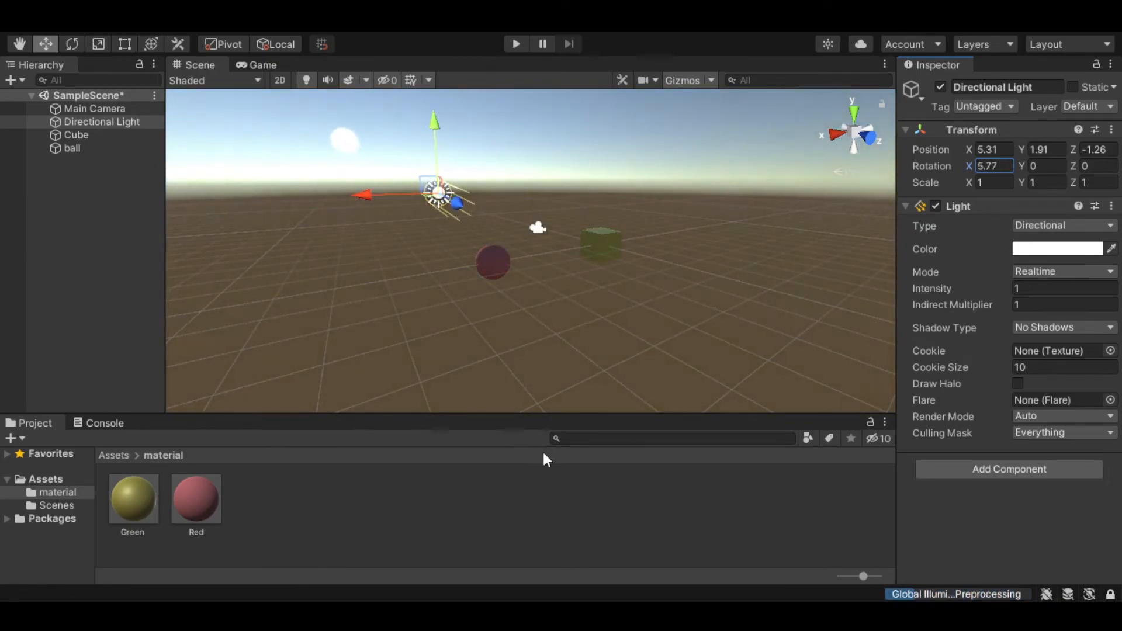
{"action": "left_click_drag", "start_coordinate": [542, 451], "coordinate": [557, 461]}
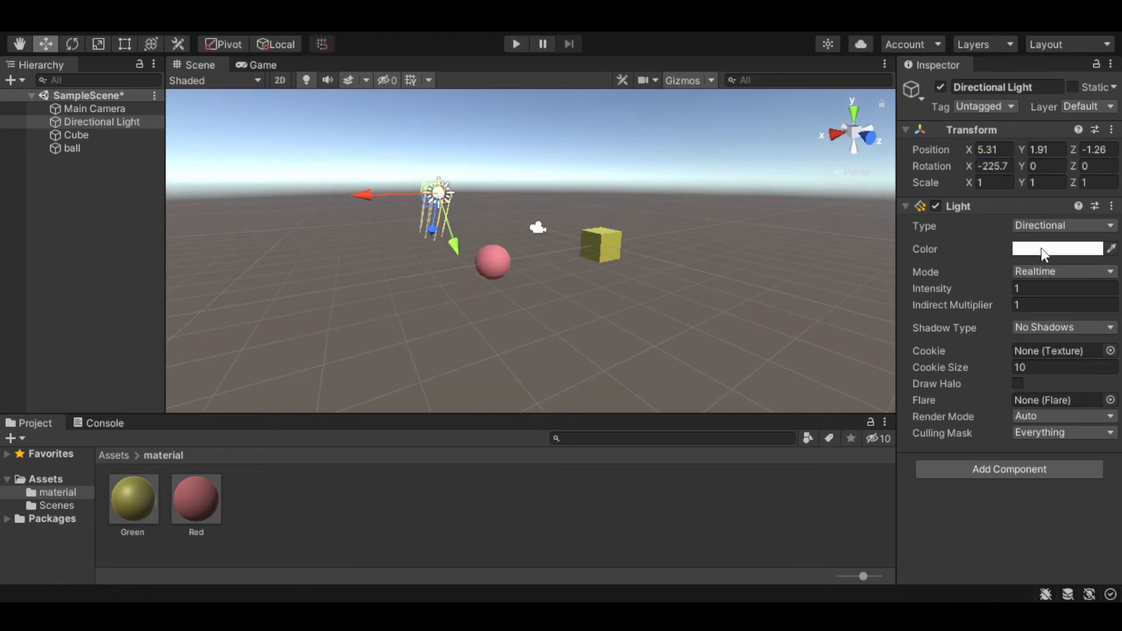
Try out a different colour and intensity for the directional light
{"action": "left_click", "coordinate": [1040, 248]}
{"action": "left_click", "coordinate": [1044, 346]}
{"action": "left_click_drag", "start_coordinate": [1045, 345], "coordinate": [1095, 308]}
{"action": "left_click_drag", "start_coordinate": [962, 268], "coordinate": [997, 290]}
{"action": "left_click_drag", "start_coordinate": [997, 290], "coordinate": [1022, 291]}
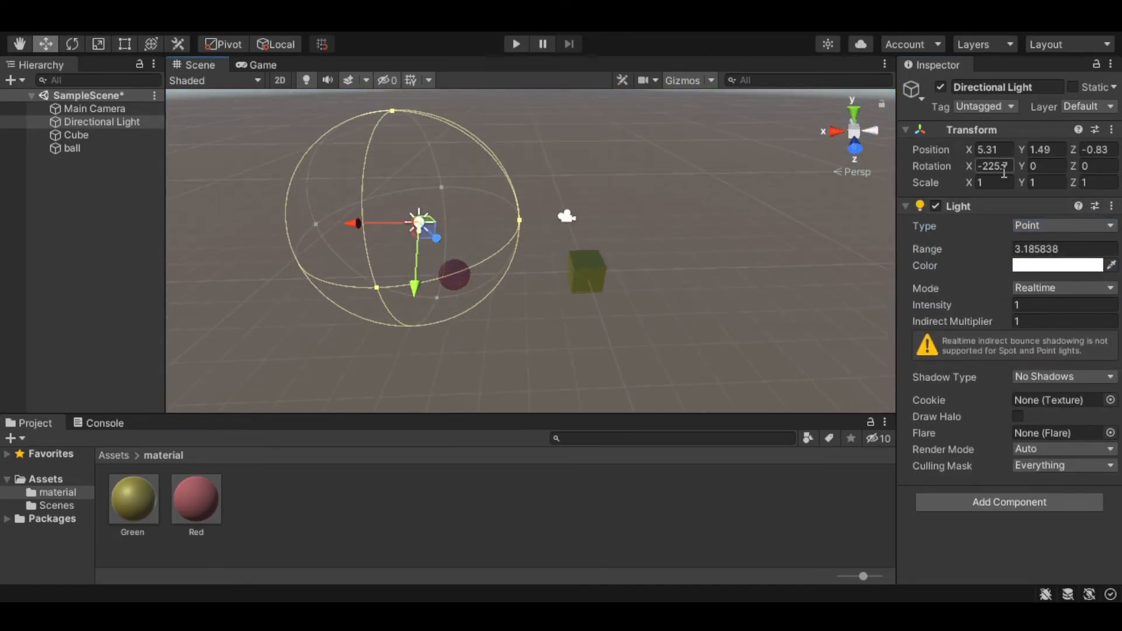
Set the point light's X rotation to 60 and move it between ball and Cube, about X 2.26, Y 0.45, Z -0.23
{"action": "type", "text": "60"}
{"action": "left_click_drag", "start_coordinate": [359, 224], "coordinate": [458, 222]}
{"action": "left_click_drag", "start_coordinate": [513, 286], "coordinate": [316, 212]}
Set the point light's Intensity to about 24.61, its Range to about 4.73 and its Color to green
{"action": "left_click_drag", "start_coordinate": [947, 309], "coordinate": [998, 309]}
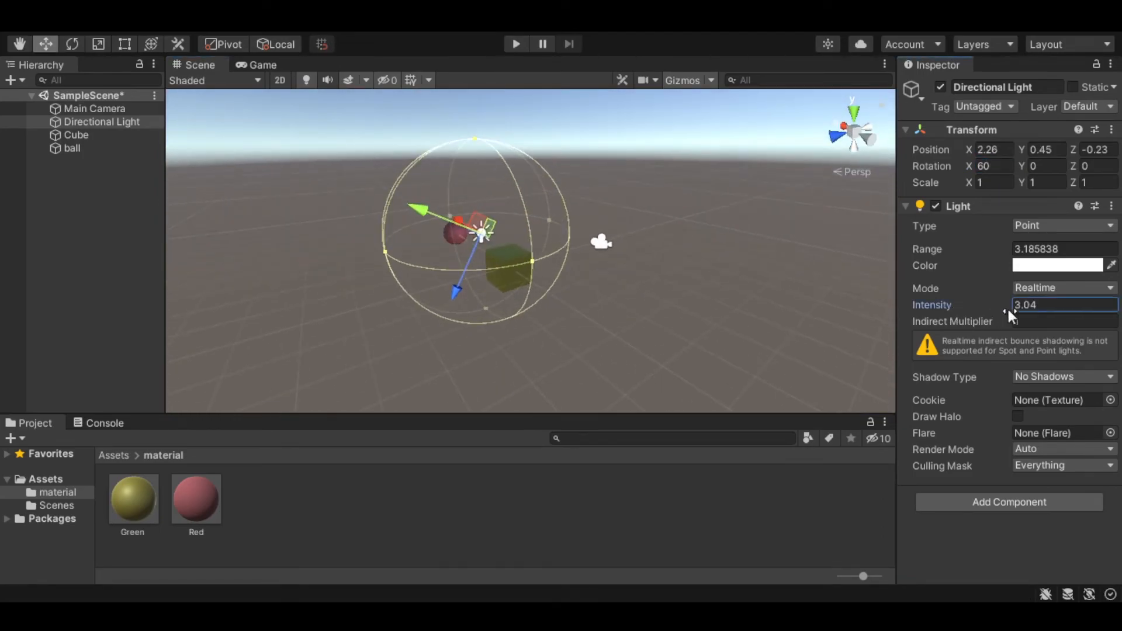
{"action": "left_click_drag", "start_coordinate": [374, 281], "coordinate": [649, 287], "text": "alt"}
{"action": "left_click_drag", "start_coordinate": [999, 309], "coordinate": [315, 341]}
{"action": "left_click_drag", "start_coordinate": [617, 238], "coordinate": [655, 239]}
{"action": "left_click", "coordinate": [1033, 266]}
{"action": "left_click_drag", "start_coordinate": [1034, 336], "coordinate": [1049, 311]}
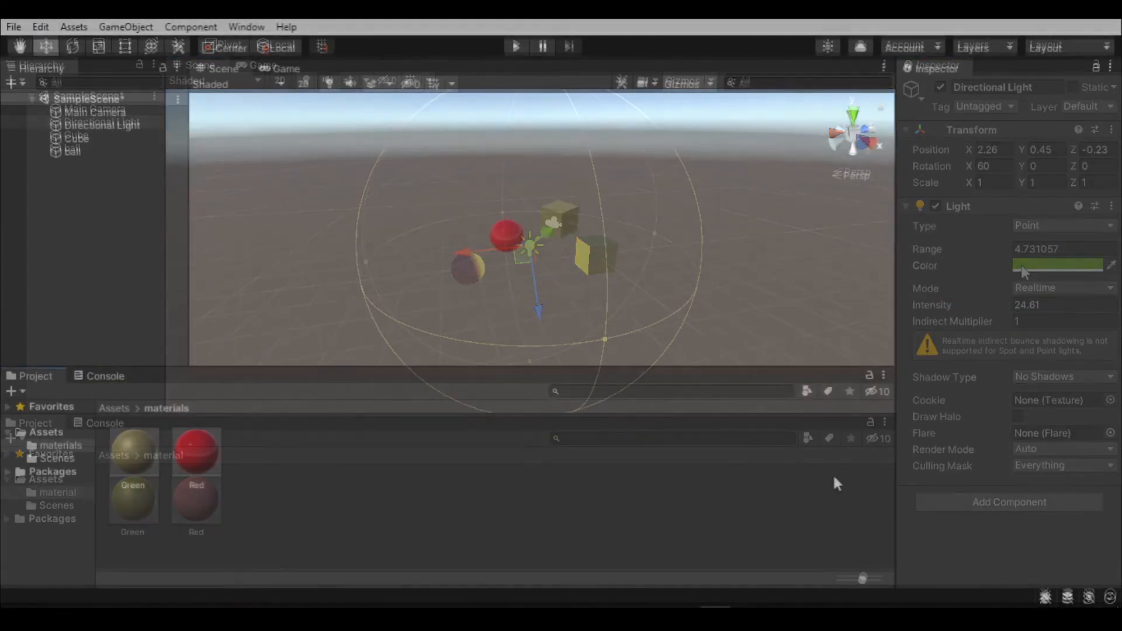
Select the ball and the Cube together in the scene and delete them
{"action": "middle_click_drag", "start_coordinate": [484, 293], "coordinate": [551, 276]}
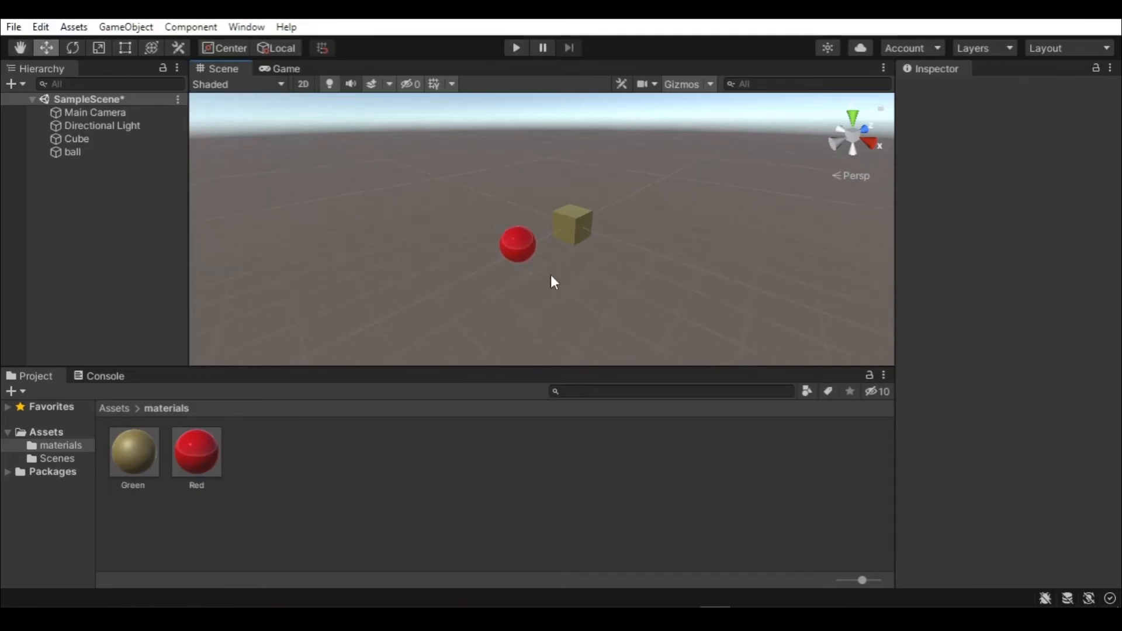
{"action": "middle_click_drag", "start_coordinate": [634, 324], "coordinate": [648, 312]}
{"action": "middle_click_drag", "start_coordinate": [727, 208], "coordinate": [720, 208]}
{"action": "left_click_drag", "start_coordinate": [670, 298], "coordinate": [514, 175]}
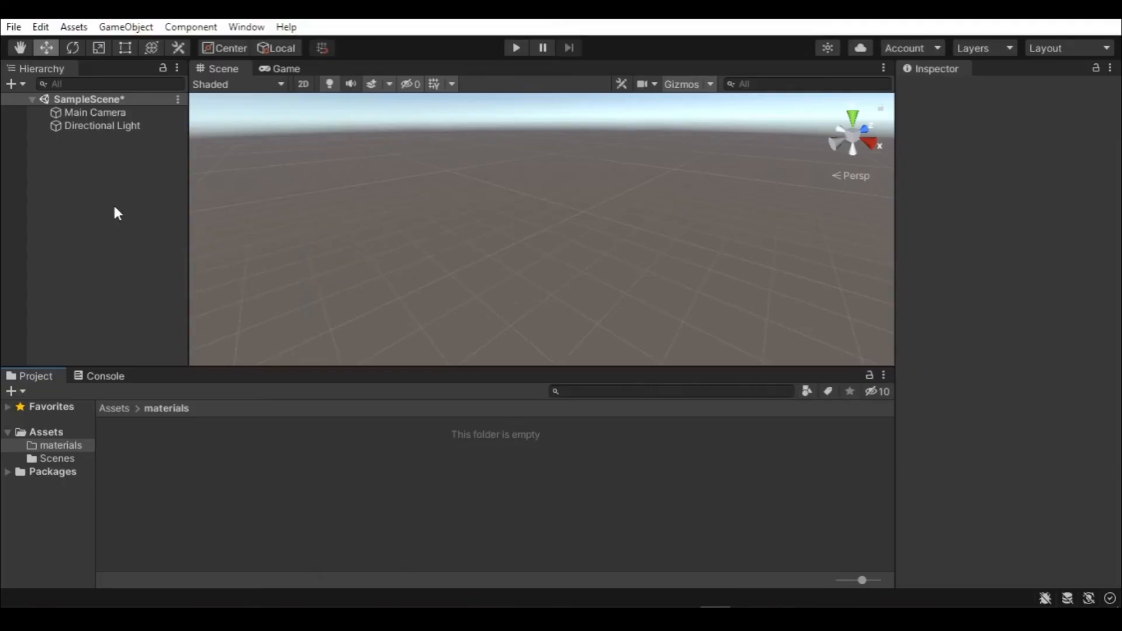
Create a 3D cube in the scene and name it Ground
{"action": "right_click", "coordinate": [114, 206]}
{"action": "mouse_move", "coordinate": [186, 429]}
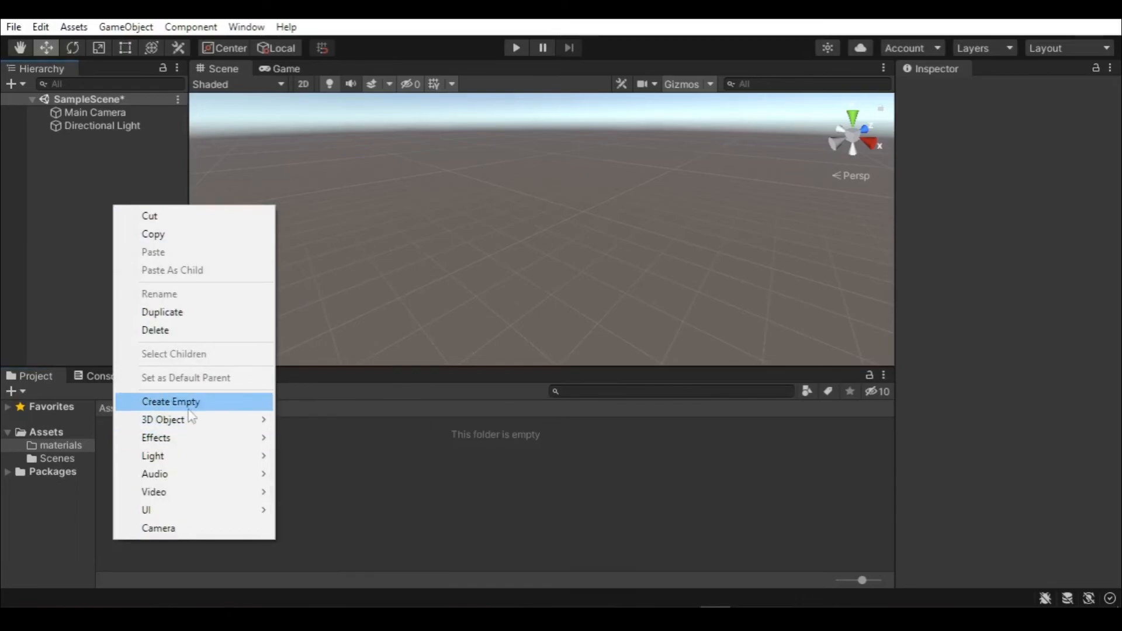
{"action": "left_click", "coordinate": [350, 420]}
{"action": "key", "text": "Return"}
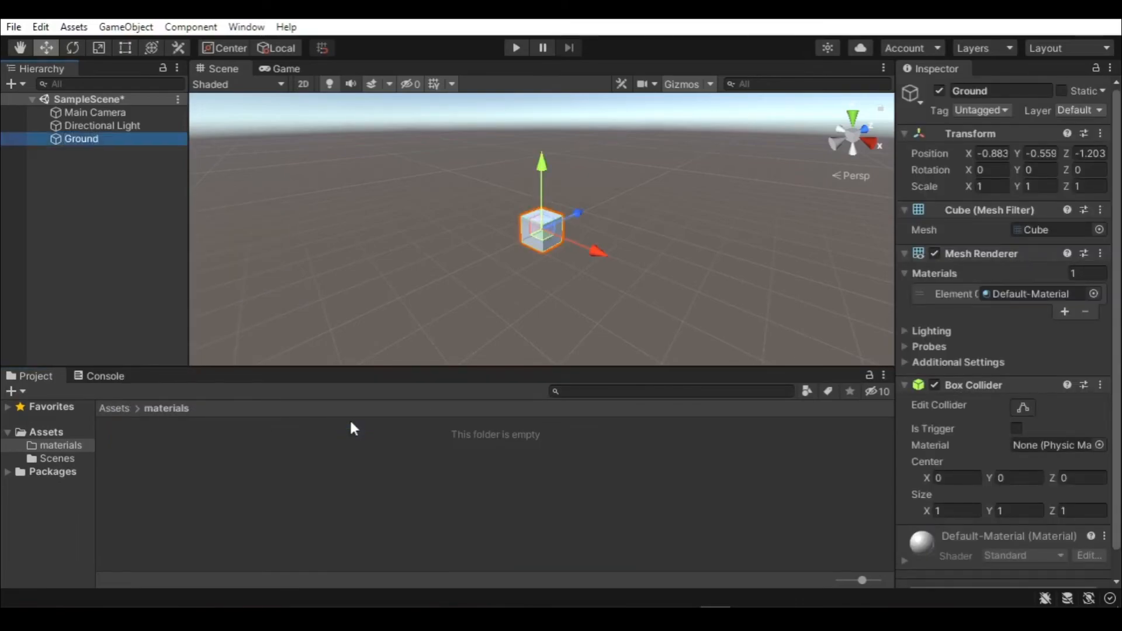
Set the Ground's Scale to X 20, Y 0.5 and Z 20
{"action": "left_click", "coordinate": [995, 187]}
{"action": "type", "text": "20"}
{"action": "left_click", "coordinate": [1055, 185]}
{"action": "type", "text": "0."}
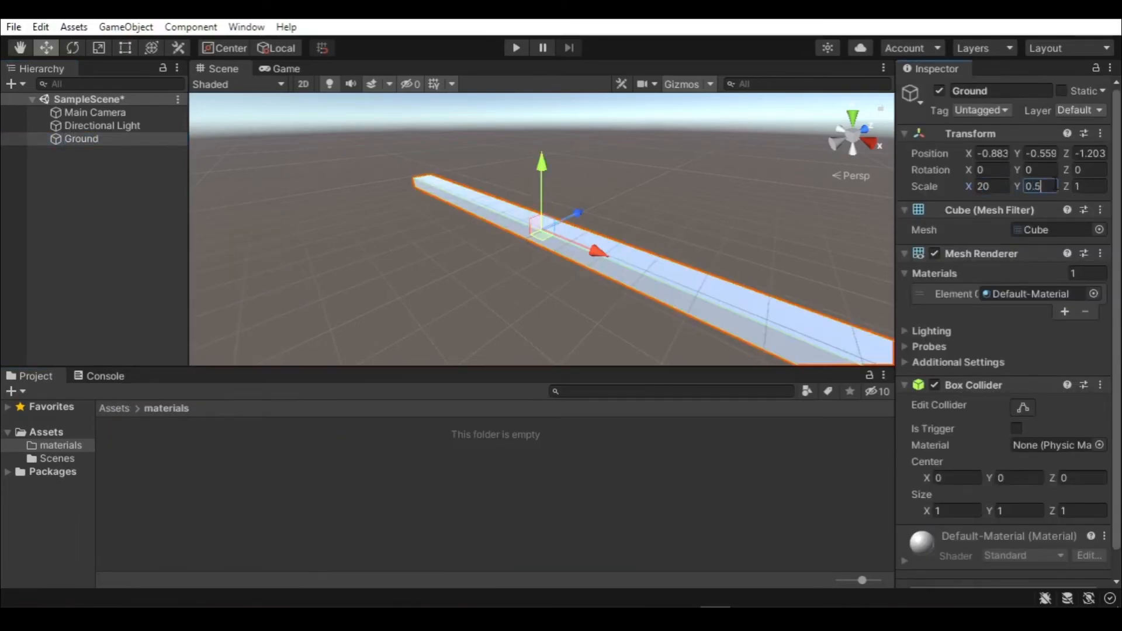
{"action": "type", "text": "5"}
{"action": "key", "text": "Tab"}
{"action": "type", "text": "20"}
{"action": "scroll", "coordinate": [793, 260], "scroll_direction": "down", "scroll_amount": 4}
{"action": "middle_click_drag", "start_coordinate": [759, 261], "coordinate": [746, 238]}
{"action": "scroll", "coordinate": [746, 237], "scroll_direction": "down", "scroll_amount": 2}
{"action": "left_click", "coordinate": [742, 257]}
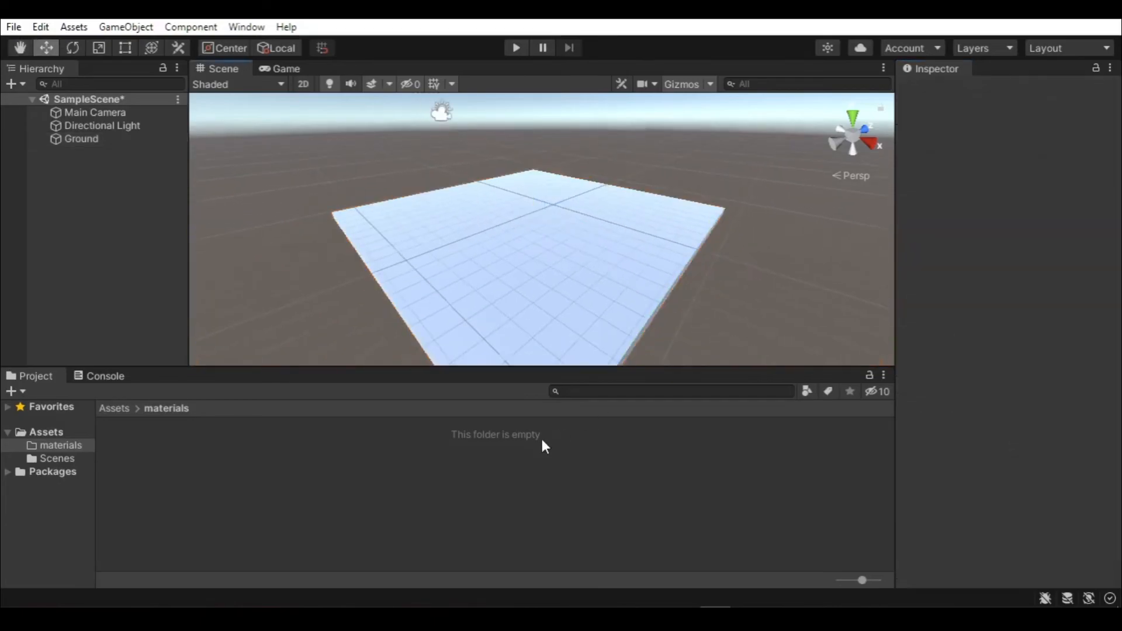
Create a new material named Green in the empty materials folder
{"action": "right_click", "coordinate": [561, 434]}
{"action": "mouse_move", "coordinate": [579, 18]}
{"action": "left_click", "coordinate": [789, 327]}
{"action": "type", "text": "Green"}
{"action": "key", "text": "Return"}
Set the Green material's Albedo to an olive green and apply the material to the Ground
{"action": "left_click", "coordinate": [1029, 165]}
{"action": "left_click", "coordinate": [1053, 219]}
{"action": "left_click", "coordinate": [1037, 286]}
{"action": "left_click_drag", "start_coordinate": [1036, 291], "coordinate": [1040, 285]}
{"action": "left_click", "coordinate": [1105, 150]}
{"action": "left_click_drag", "start_coordinate": [134, 452], "coordinate": [480, 280]}
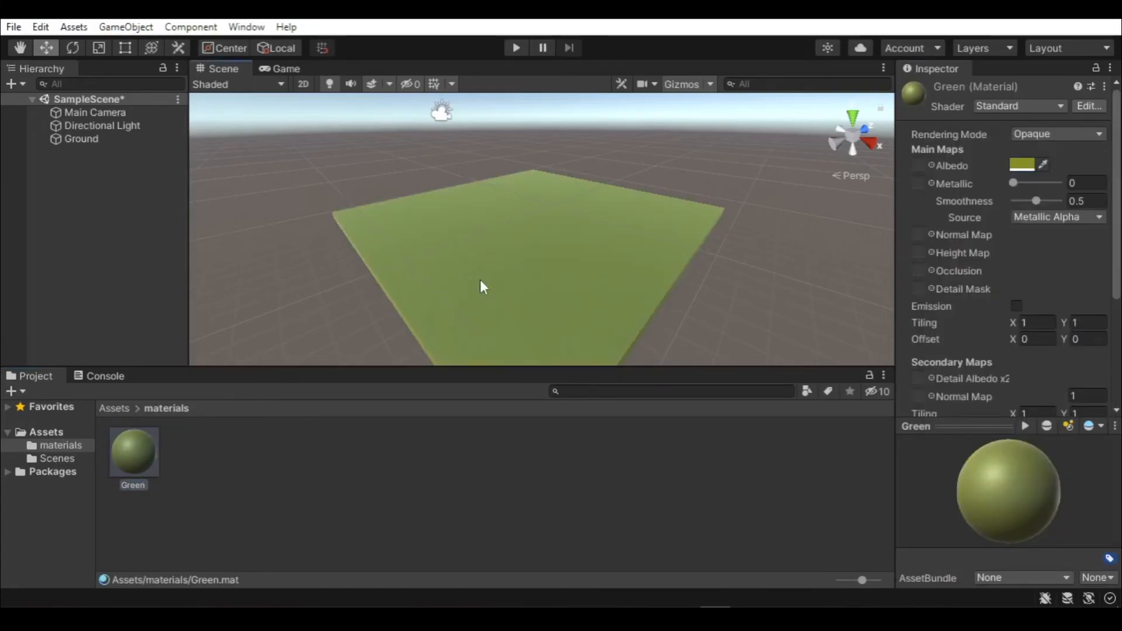
Create a 3D sphere in the scene and name it Ball
{"action": "right_click", "coordinate": [104, 199]}
{"action": "mouse_move", "coordinate": [174, 406]}
{"action": "left_click", "coordinate": [310, 432]}
{"action": "type", "text": "B"}
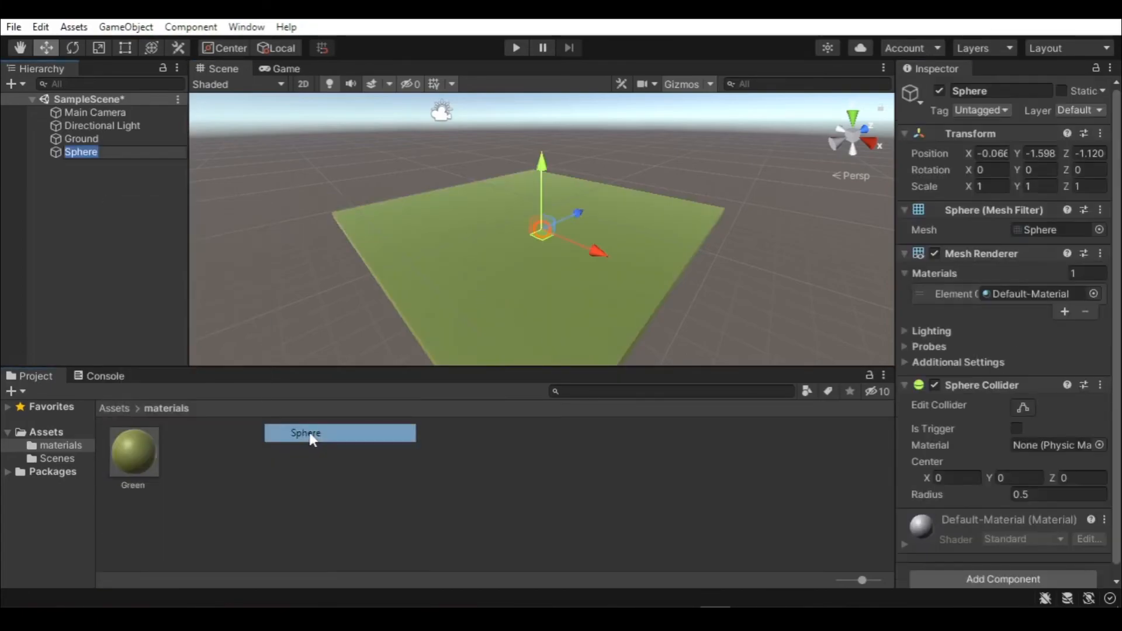
{"action": "type", "text": "all"}
{"action": "key", "text": "Return"}
Raise the Ball above the Ground and set its Scale to 2 on X, Y and Z
{"action": "left_click_drag", "start_coordinate": [540, 166], "coordinate": [506, 116]}
{"action": "left_click", "coordinate": [995, 186]}
{"action": "type", "text": "2"}
{"action": "key", "text": "Tab"}
{"action": "type", "text": "2"}
{"action": "key", "text": "Tab"}
{"action": "type", "text": "2"}
Create a new material named Red in the materials folder
{"action": "left_click", "coordinate": [295, 474]}
{"action": "right_click", "coordinate": [295, 474]}
{"action": "left_click", "coordinate": [576, 329]}
{"action": "left_click", "coordinate": [340, 437]}
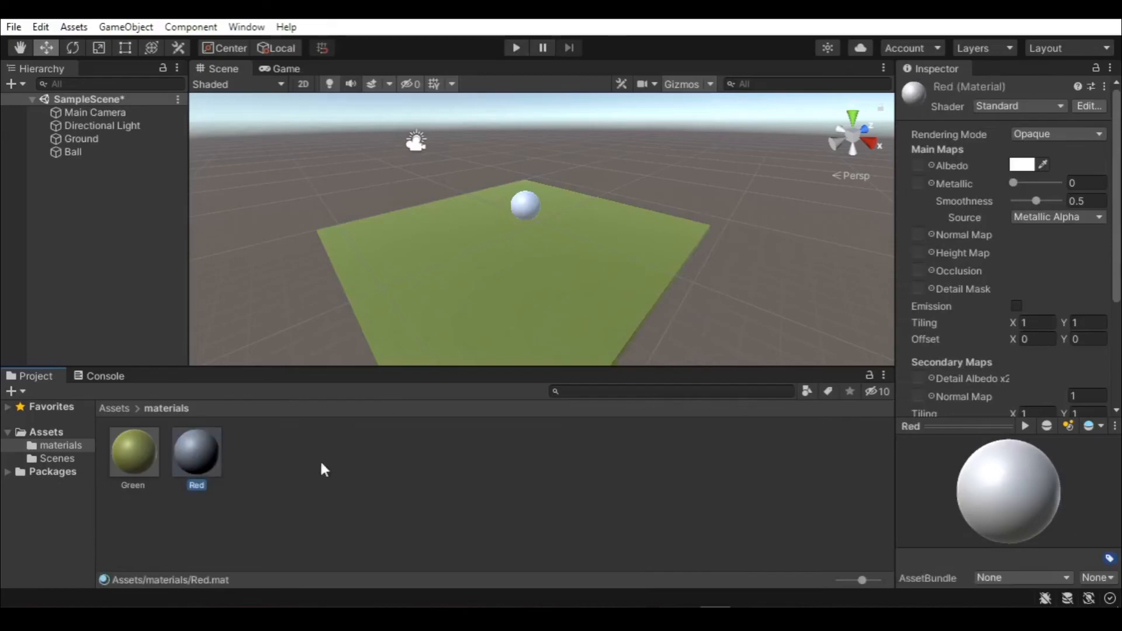
Set the Red material's Albedo to bright red and apply the material to the Ball
{"action": "left_click", "coordinate": [1020, 164]}
{"action": "left_click_drag", "start_coordinate": [1046, 257], "coordinate": [1065, 242]}
{"action": "left_click", "coordinate": [1104, 146]}
{"action": "left_click_drag", "start_coordinate": [196, 452], "coordinate": [526, 202]}
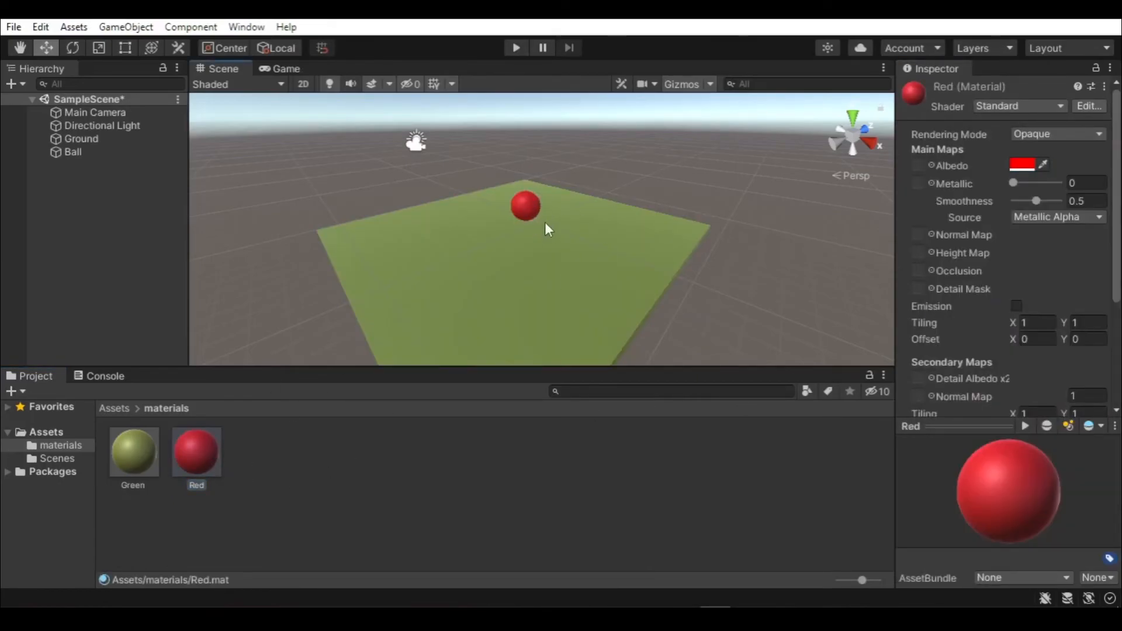
{"action": "left_click", "coordinate": [525, 203]}
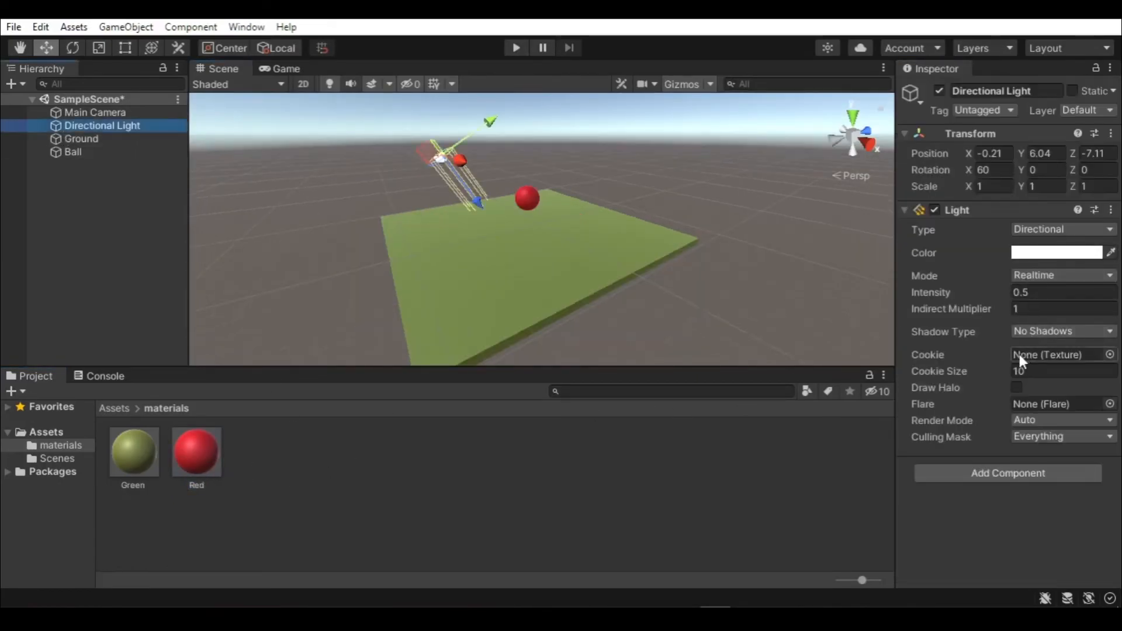
Set the Directional Light's Intensity to 0.8 and its Color to light blue
{"action": "left_click", "coordinate": [1017, 295]}
{"action": "type", "text": "0.8"}
{"action": "left_click", "coordinate": [1041, 250]}
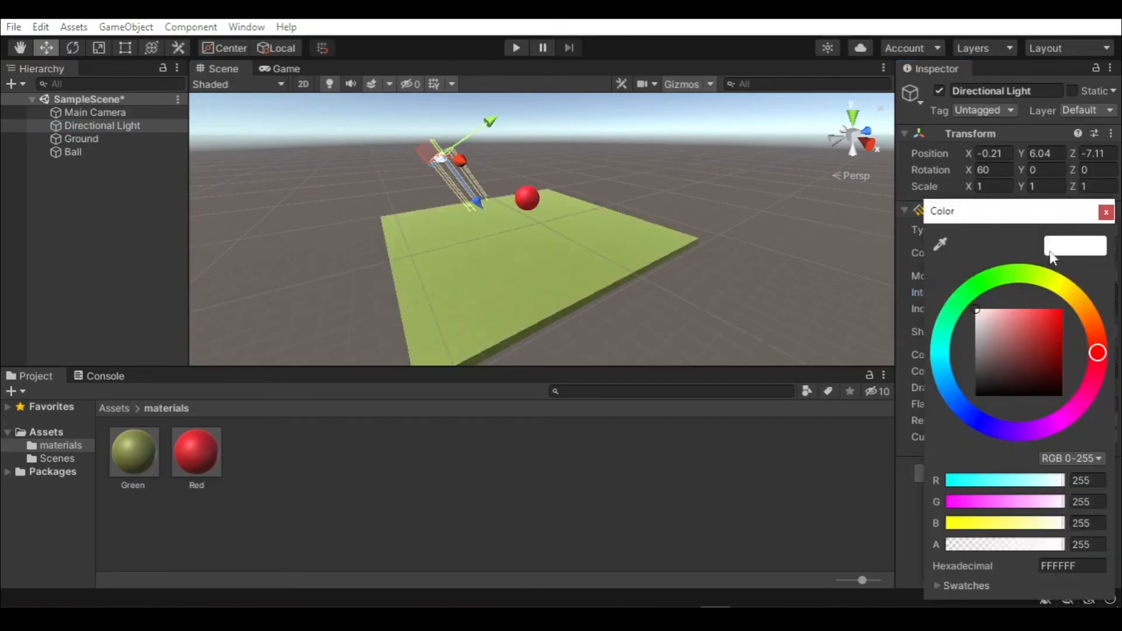
{"action": "left_click", "coordinate": [949, 378]}
{"action": "left_click", "coordinate": [1106, 212]}
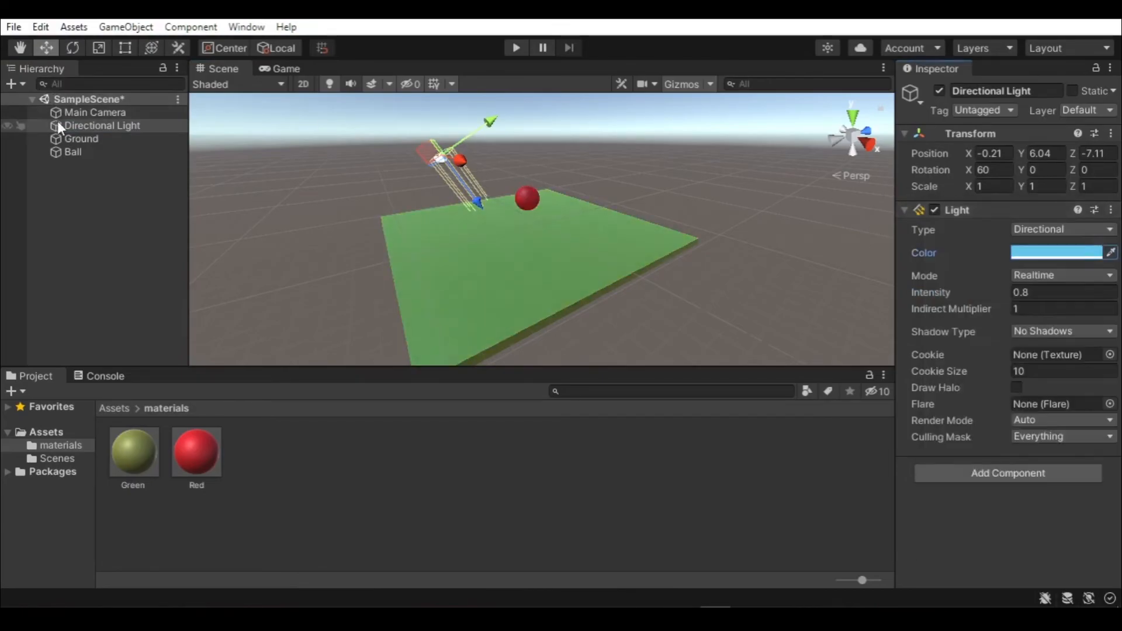
Reposition the Main Camera and adjust its X rotation so it frames the Ball and the Ground
{"action": "left_click", "coordinate": [88, 112]}
{"action": "scroll", "coordinate": [495, 159], "scroll_direction": "down", "scroll_amount": 3}
{"action": "left_click_drag", "start_coordinate": [476, 119], "coordinate": [471, 139]}
{"action": "left_click_drag", "start_coordinate": [968, 167], "coordinate": [883, 165]}
{"action": "left_click_drag", "start_coordinate": [501, 207], "coordinate": [485, 209]}
{"action": "left_click_drag", "start_coordinate": [448, 138], "coordinate": [422, 145]}
{"action": "left_click", "coordinate": [334, 198]}
Run the scene in Play mode to preview the camera's view of the Ball and Ground, and stop it
{"action": "left_click", "coordinate": [513, 48]}
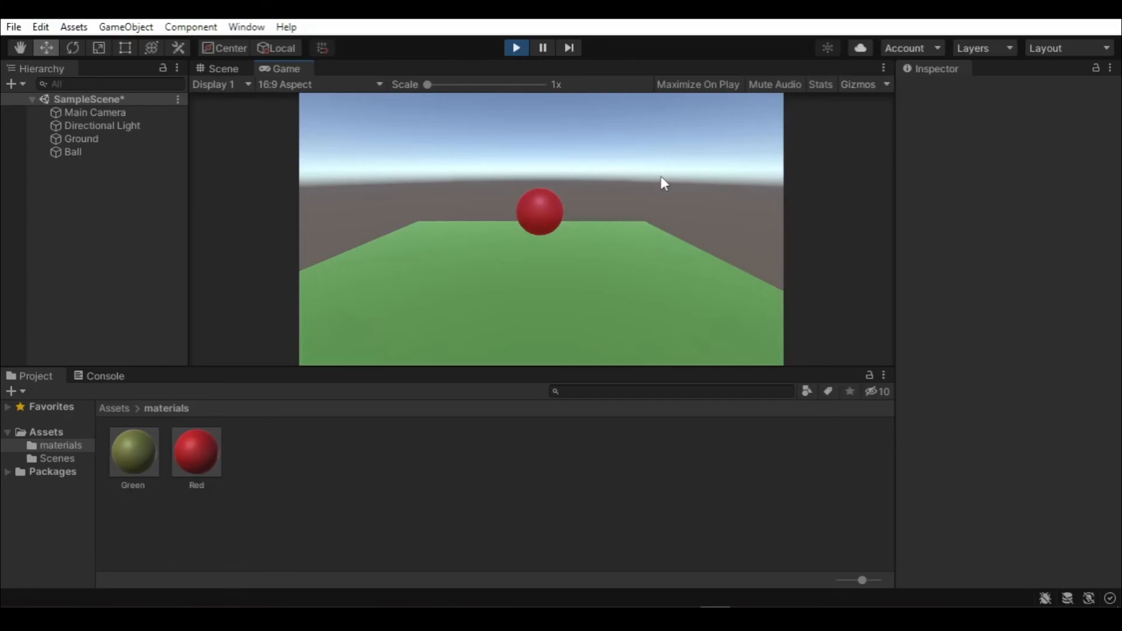
{"action": "left_click", "coordinate": [515, 49]}
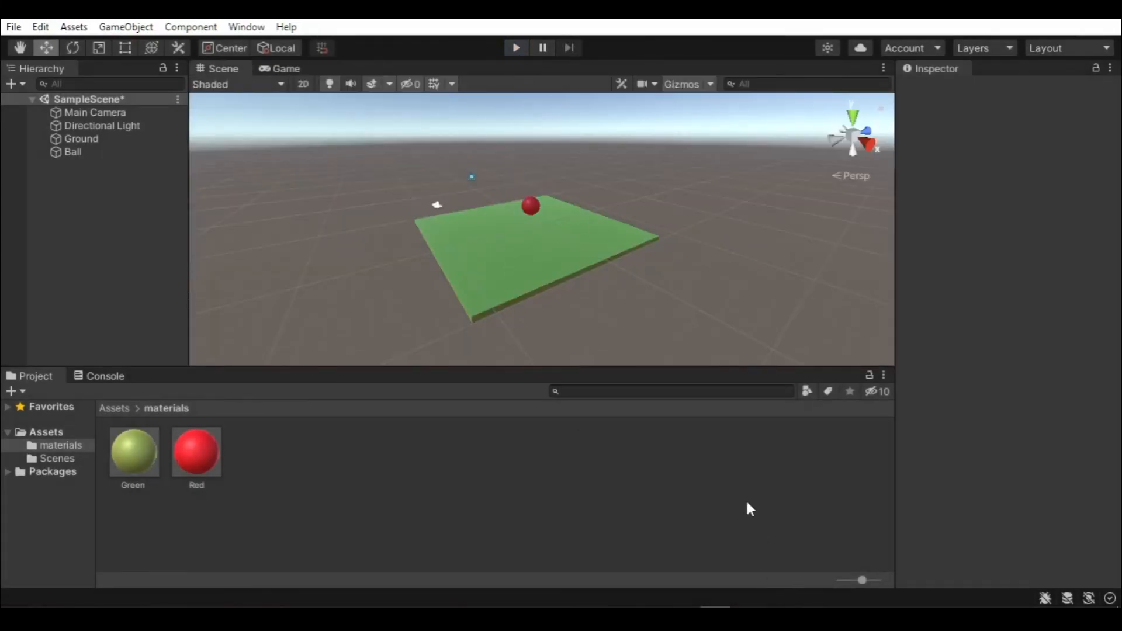
{"action": "left_click_drag", "start_coordinate": [599, 257], "coordinate": [461, 147], "text": "alt"}
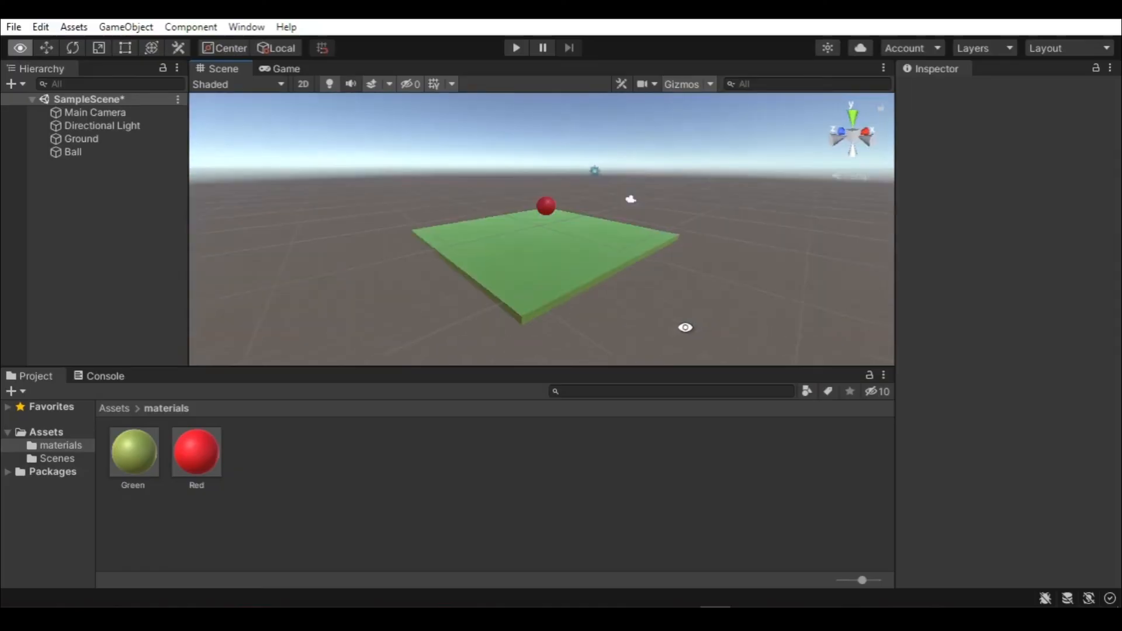
{"action": "left_click_drag", "start_coordinate": [684, 327], "coordinate": [488, 335], "text": "alt"}
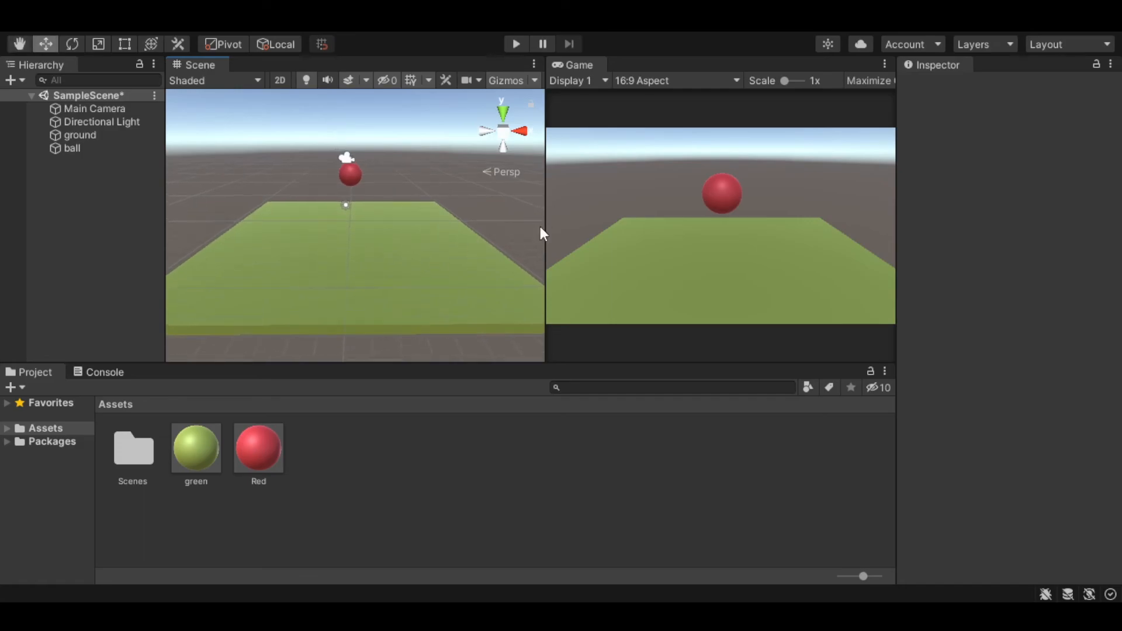
{"action": "left_click_drag", "start_coordinate": [542, 227], "coordinate": [536, 226]}
{"action": "middle_click_drag", "start_coordinate": [477, 227], "coordinate": [478, 232]}
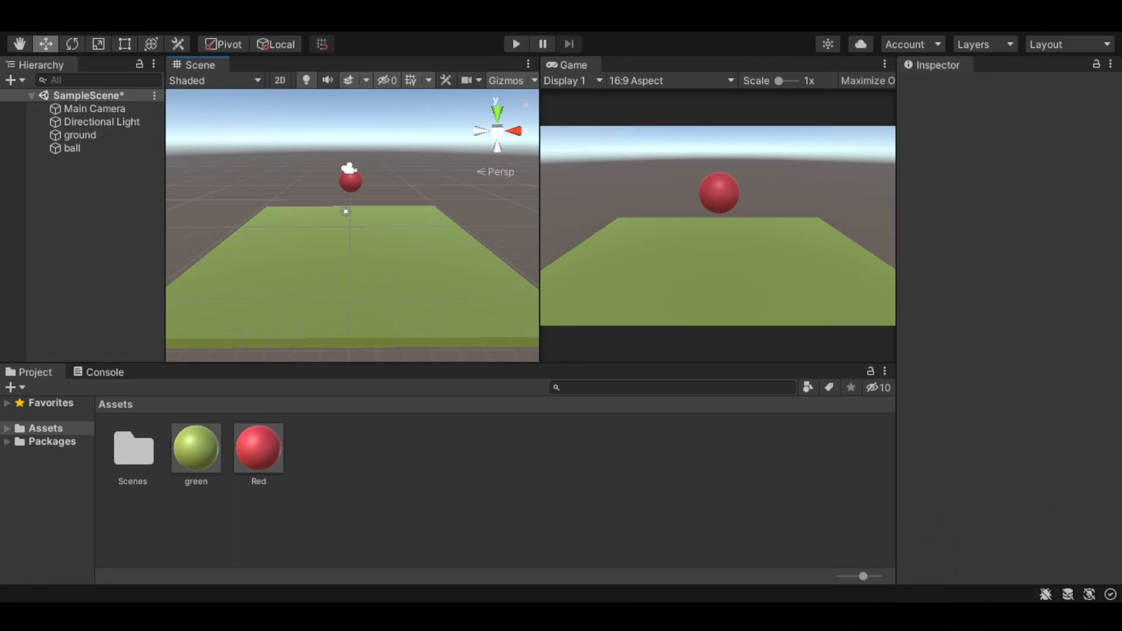
{"action": "left_click_drag", "start_coordinate": [535, 213], "coordinate": [531, 214]}
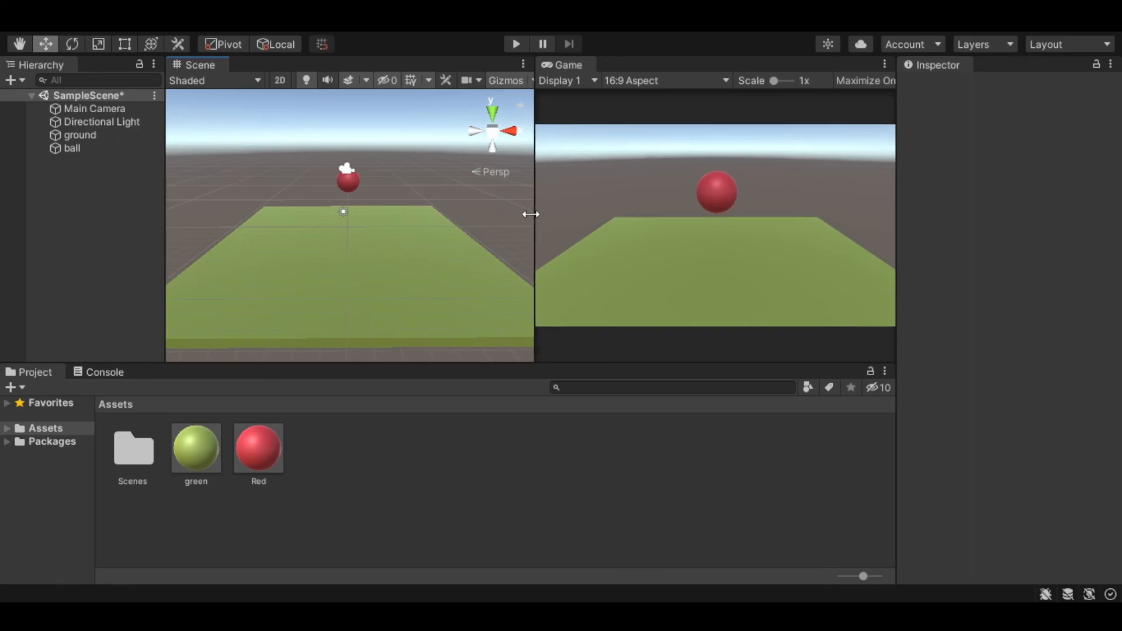
{"action": "middle_click_drag", "start_coordinate": [471, 244], "coordinate": [468, 248]}
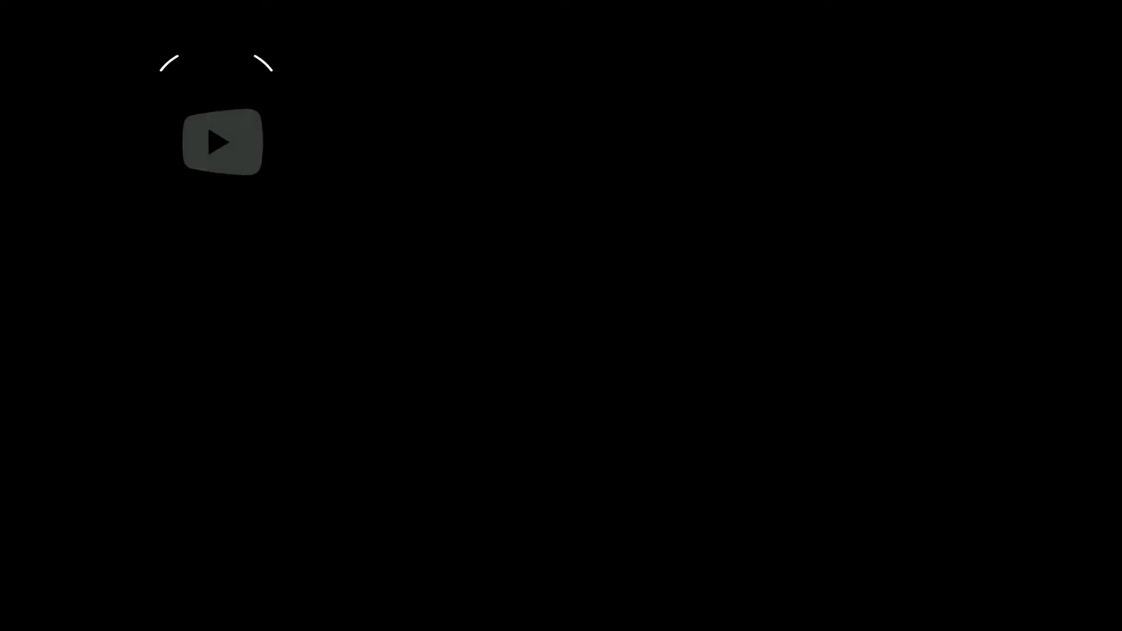